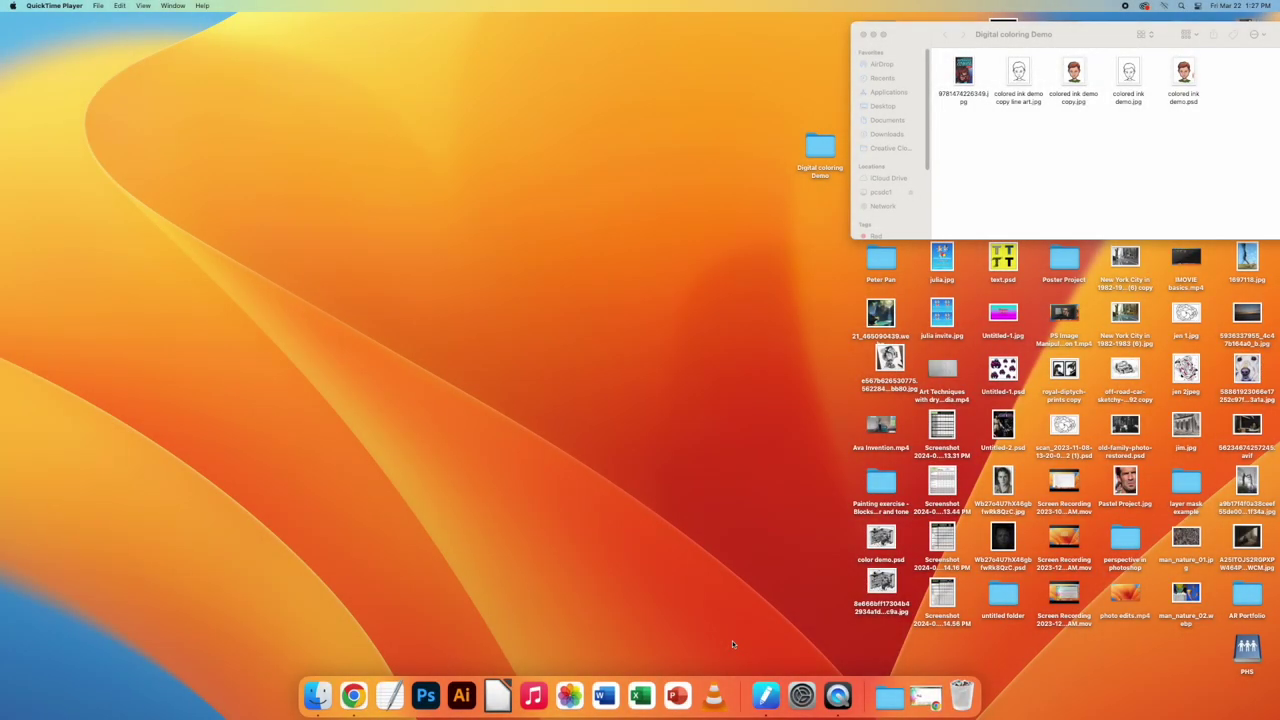
# Launch Photoshop and drag colored ink demo.jpg from the Digital coloring Demo folder into it
pyautogui.click(425, 695)
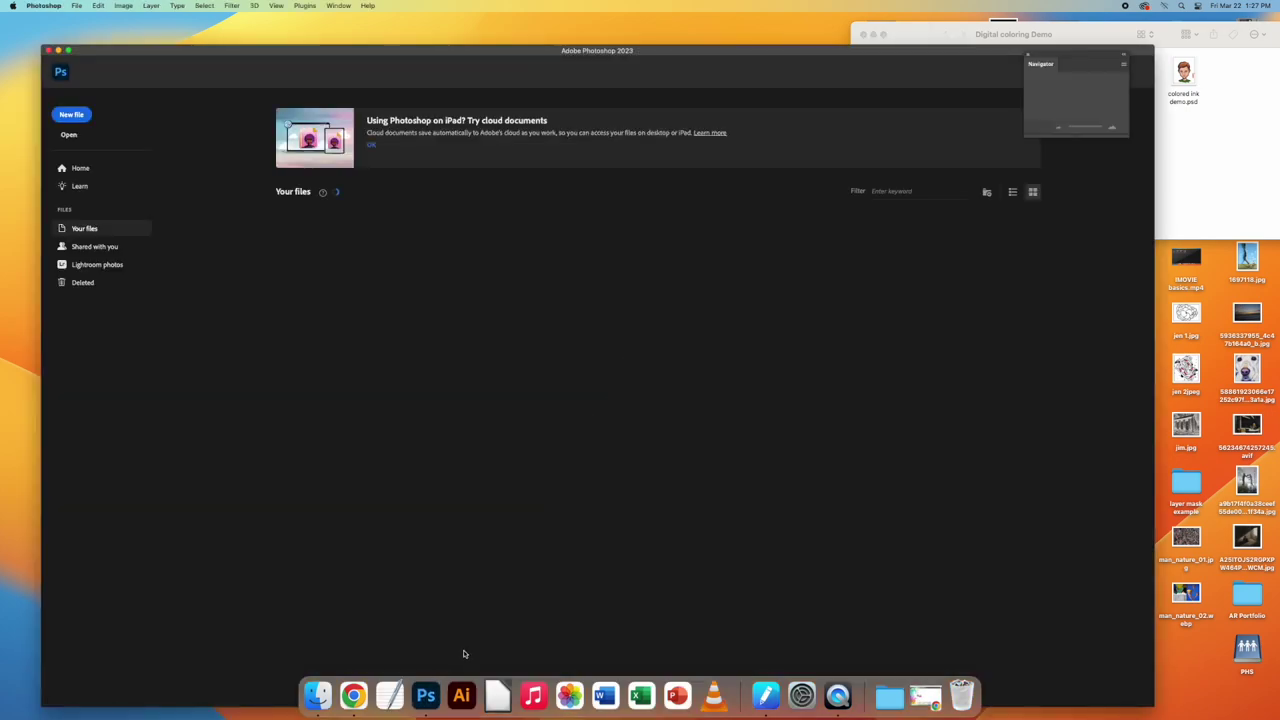
pyautogui.click(59, 50)
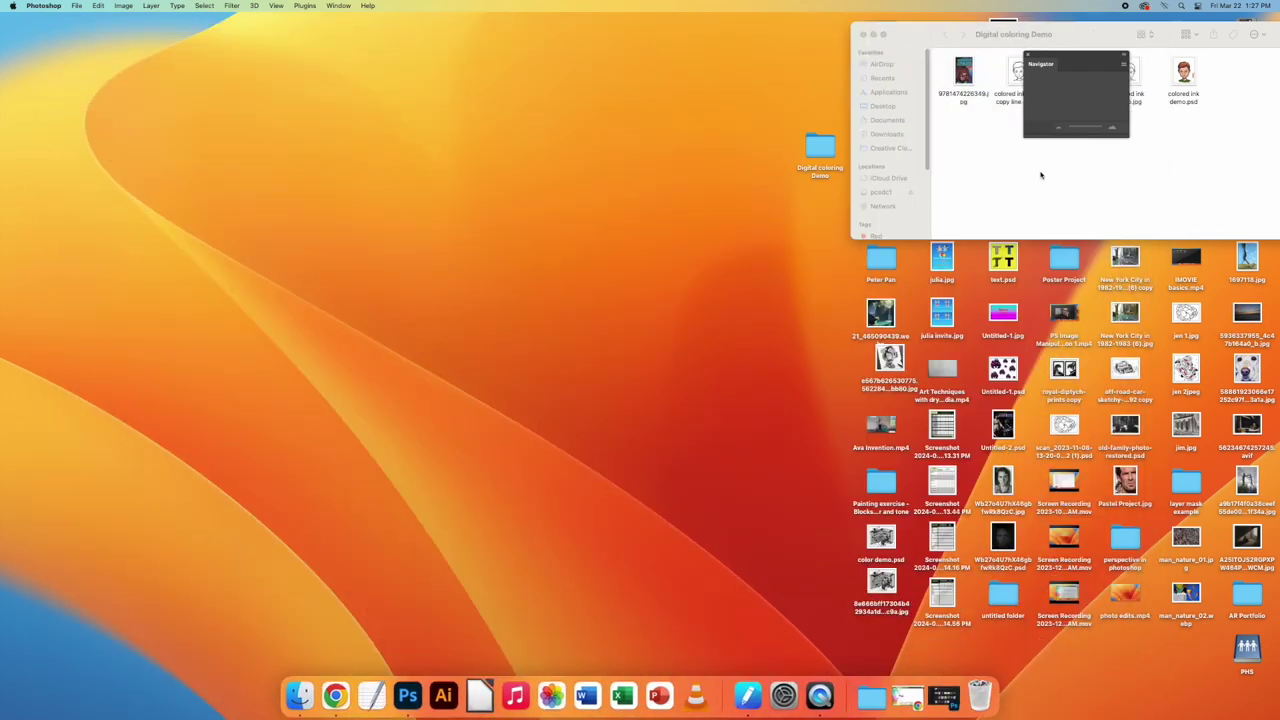
pyautogui.click(1040, 175)
pyautogui.click(1018, 72)
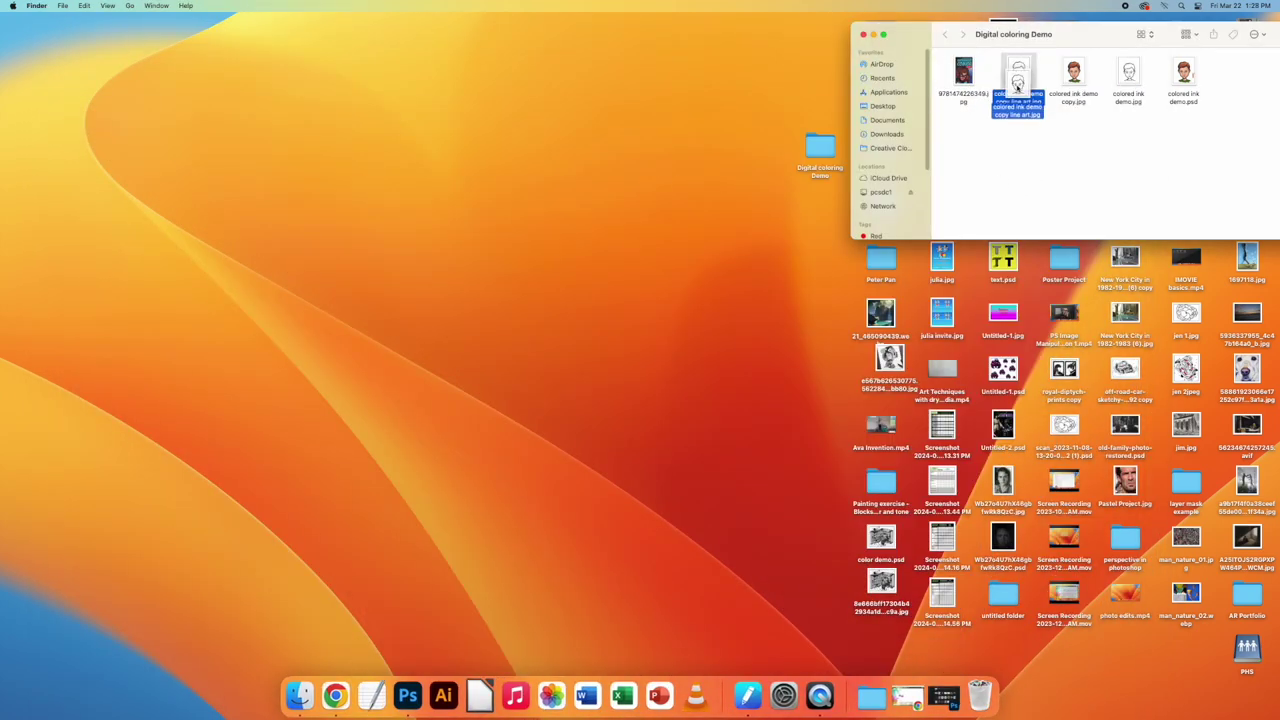
pyautogui.click(1128, 76)
pyautogui.moveTo(1128, 76)
pyautogui.mouseDown()
pyautogui.moveTo(652, 410)
pyautogui.moveTo(406, 690)
pyautogui.mouseUp()
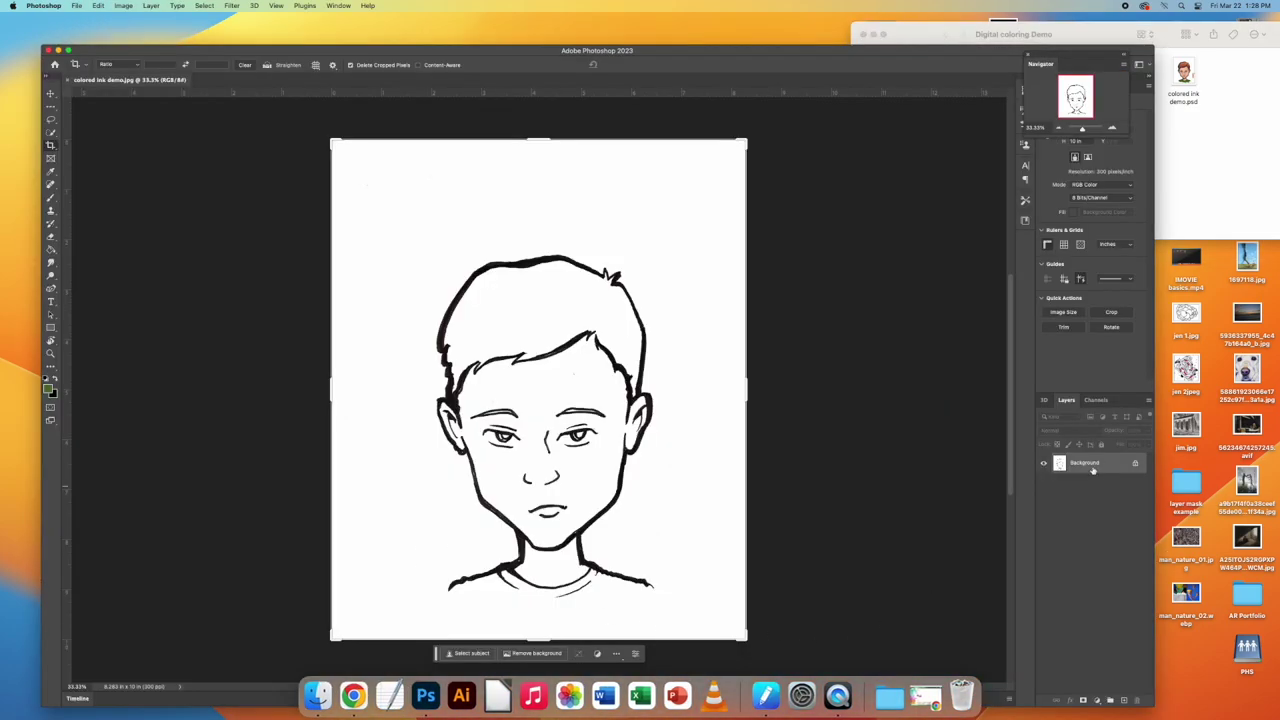
# Unlock the locked background layer and rename it Line Art
pyautogui.click(1134, 464)
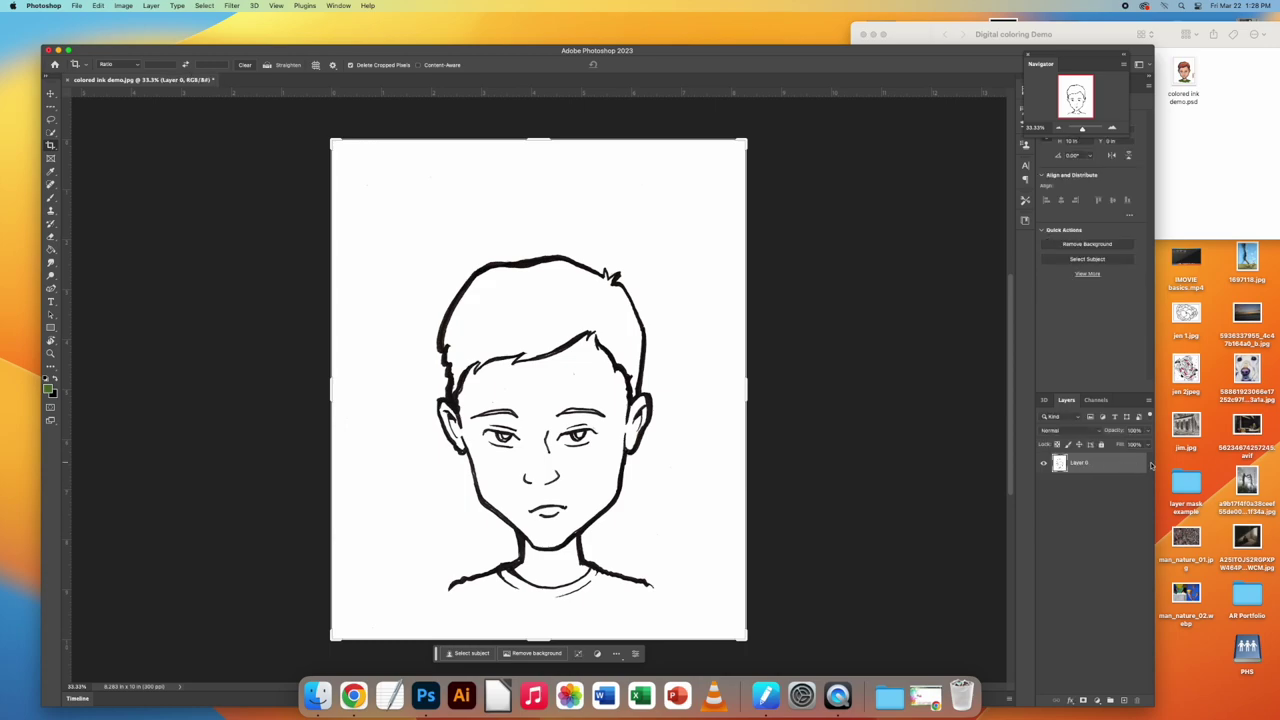
pyautogui.press('BackSpace')
pyautogui.press('Return')
pyautogui.click(1044, 464)
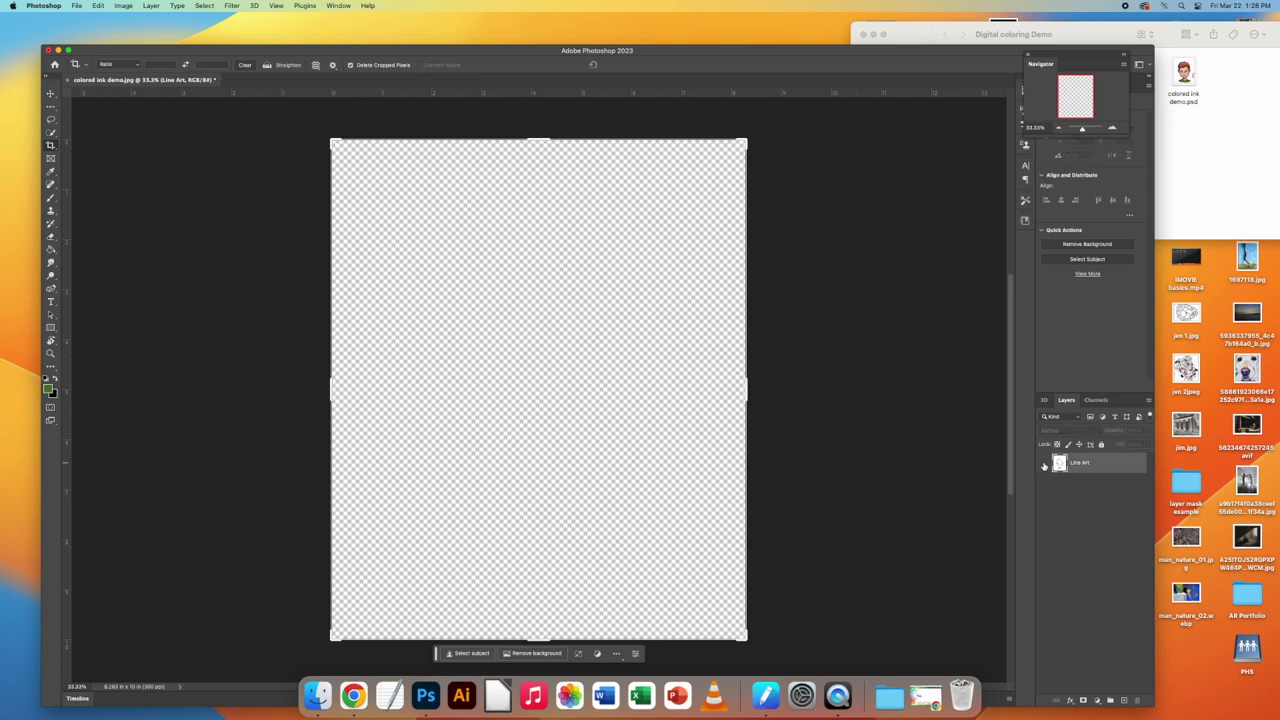
pyautogui.click(1044, 464)
pyautogui.press('v')
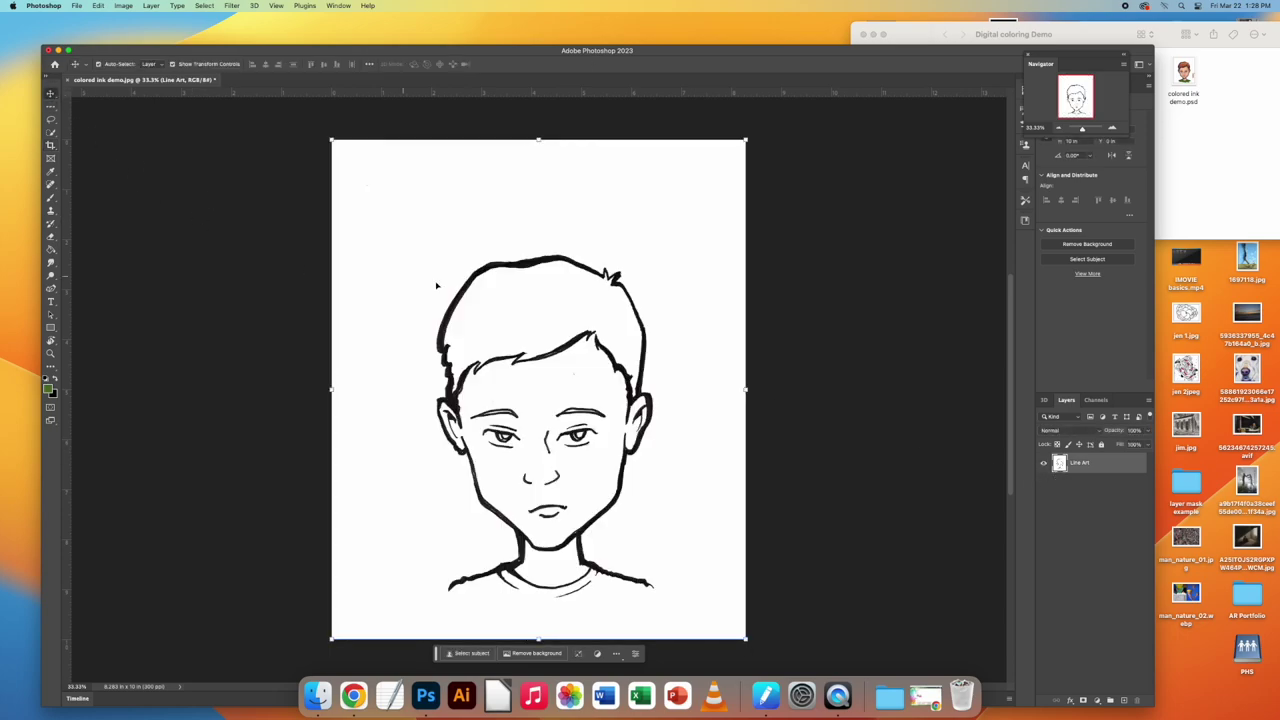
# Add an empty layer named Background below Line Art, hide Line Art, and select Background
pyautogui.click(1123, 701)
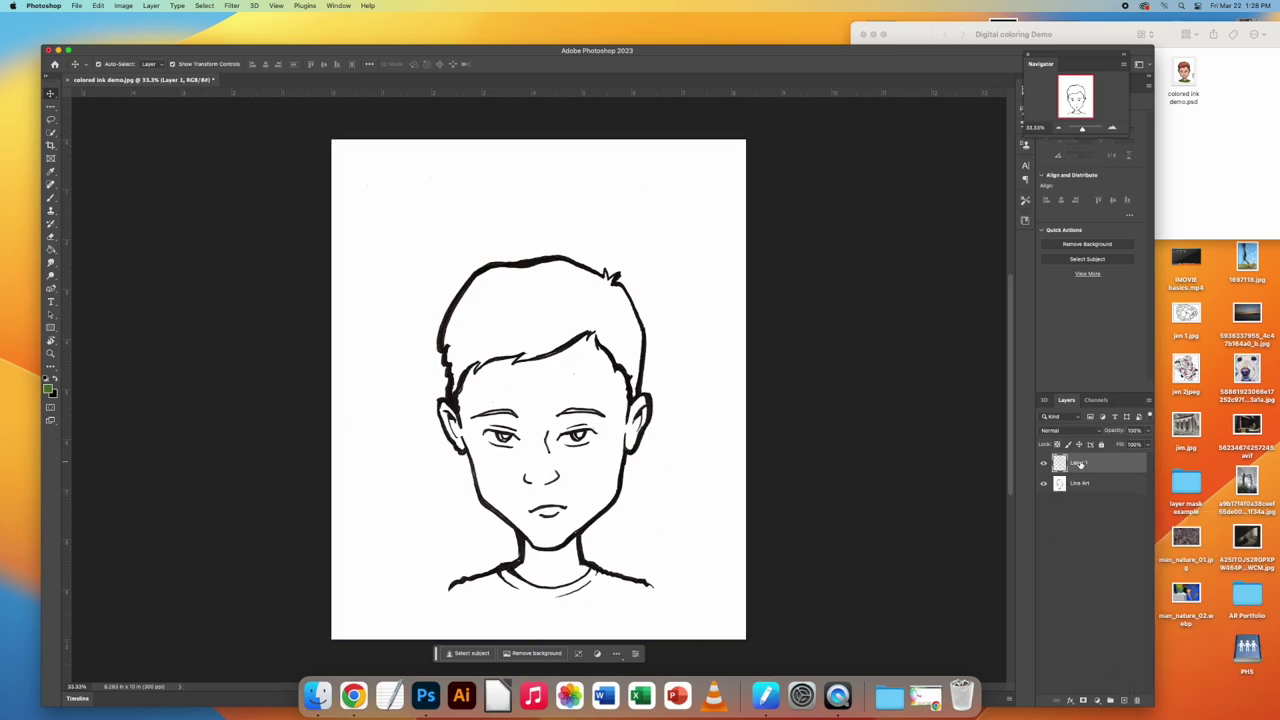
pyautogui.press('BackSpace')
pyautogui.write('Background')
pyautogui.press('Return')
pyautogui.moveTo(1085, 463); pyautogui.dragTo(1082, 495)
pyautogui.click(1044, 464)
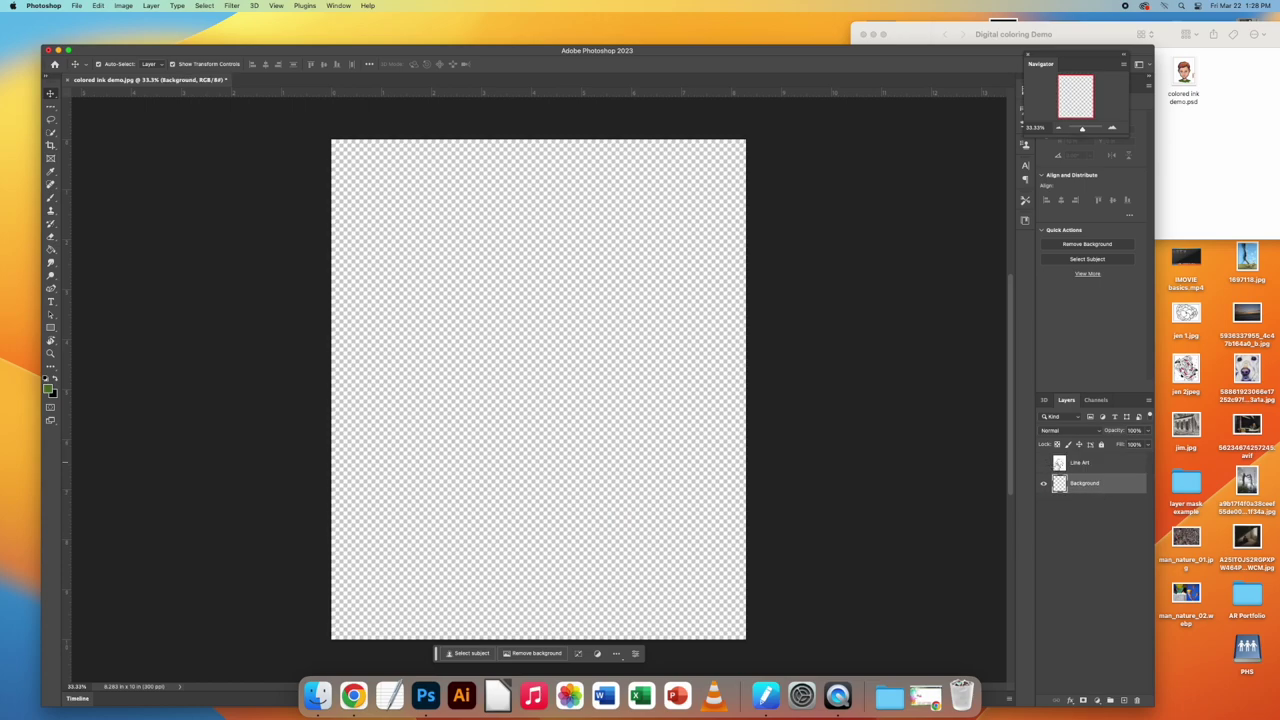
pyautogui.click(1102, 462)
pyautogui.click(1106, 486)
# Try green hues in the foreground Color Picker, then cancel without changing the colour
pyautogui.click(49, 389)
pyautogui.moveTo(930, 346); pyautogui.dragTo(981, 320)
pyautogui.moveTo(1020, 372)
pyautogui.mouseDown()
pyautogui.moveTo(1020, 298)
pyautogui.moveTo(1024, 368)
pyautogui.mouseUp()
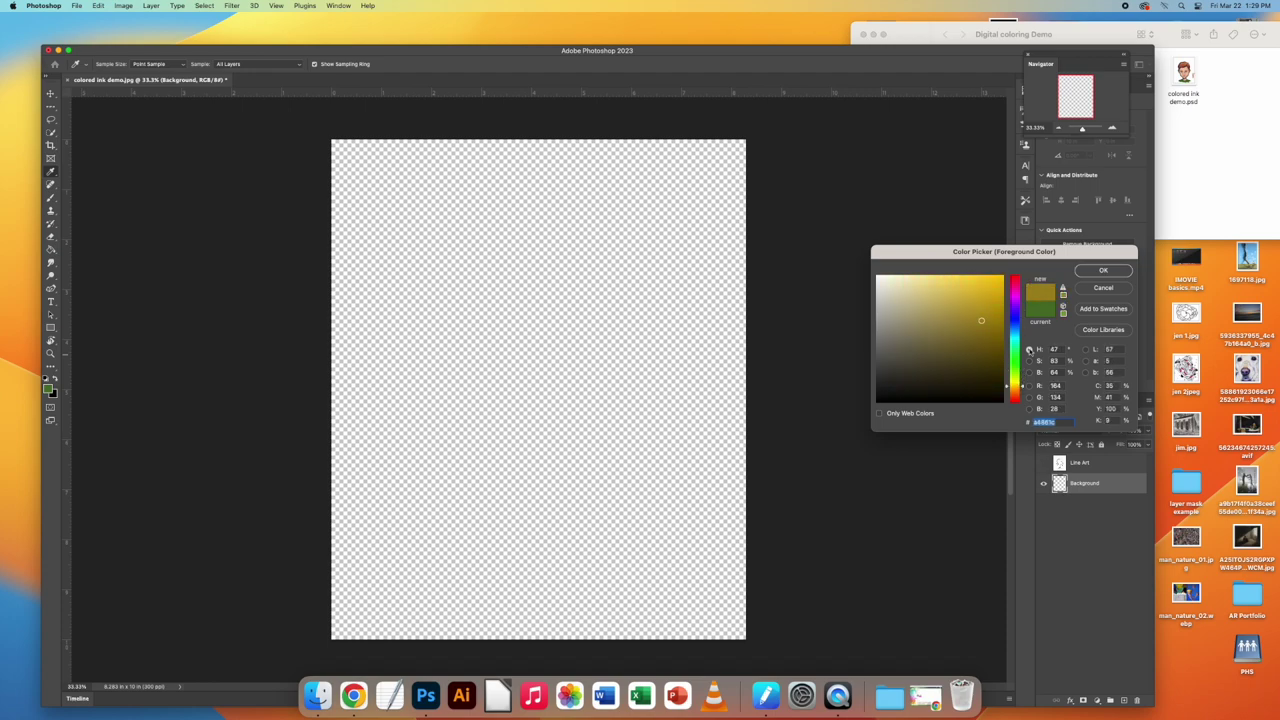
pyautogui.click(1104, 289)
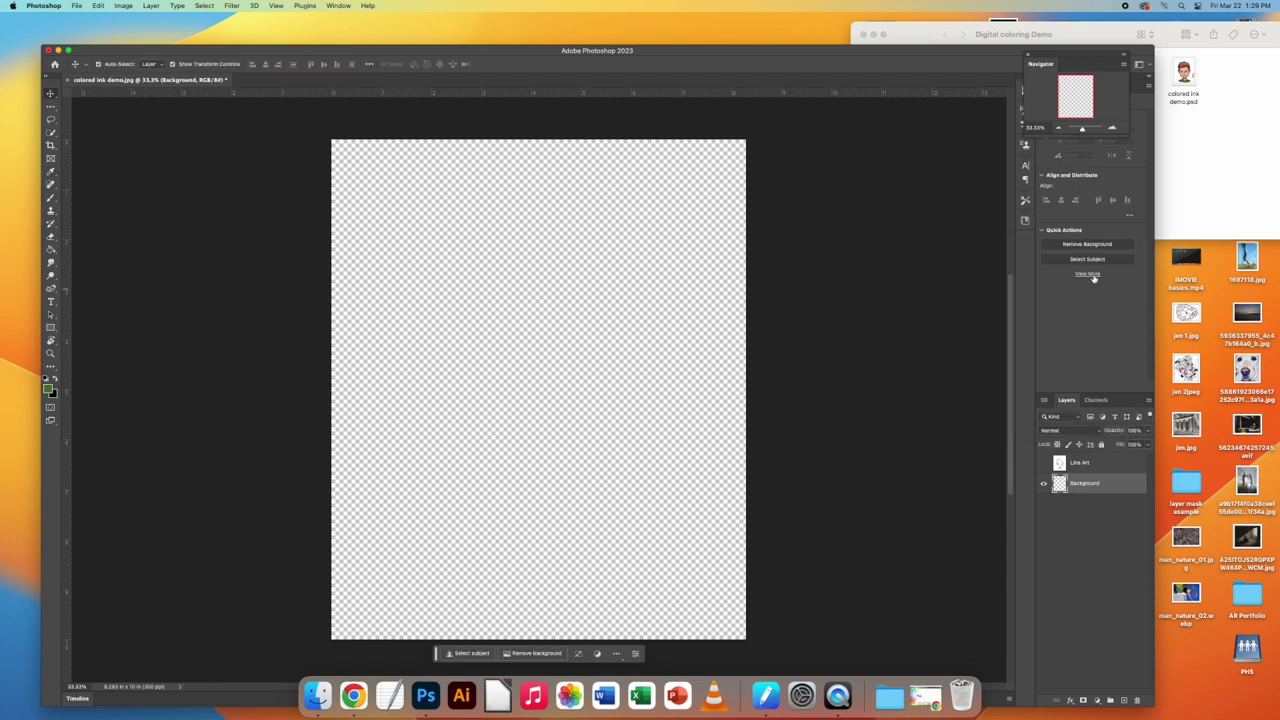
# Dock the Navigator panel beneath Properties, zoom out slightly, and reset default colours
pyautogui.click(339, 7)
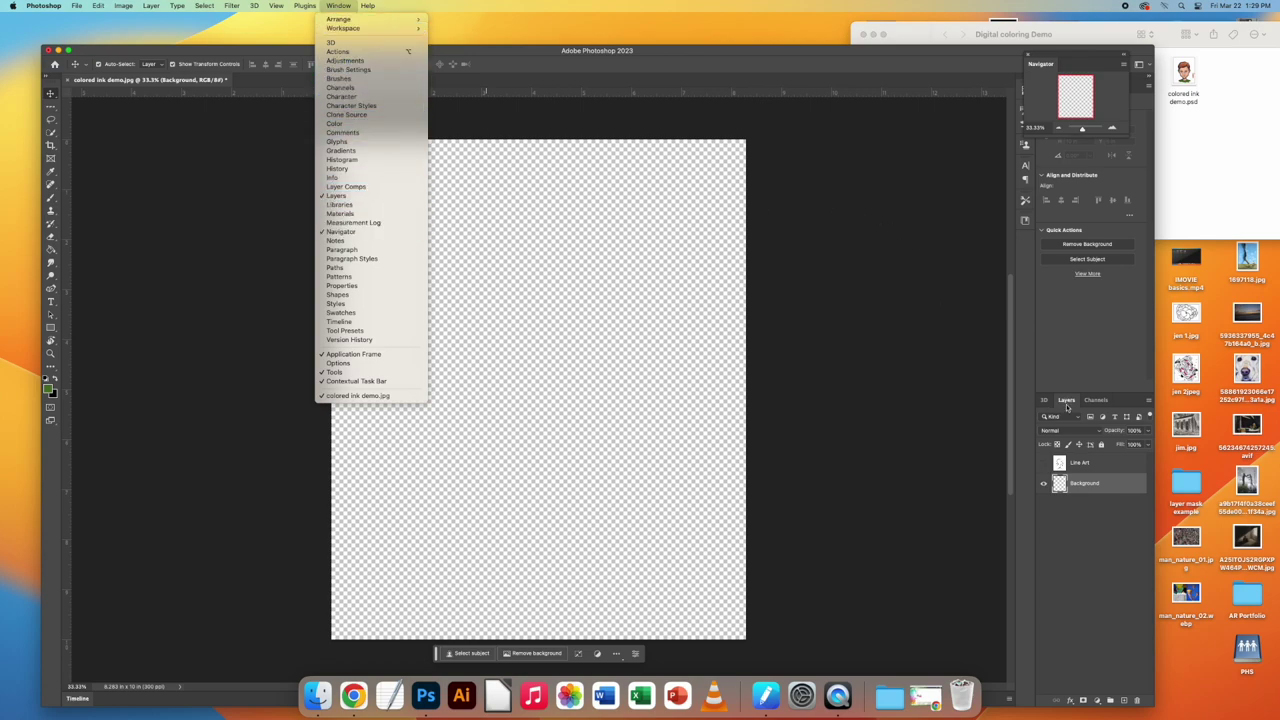
pyautogui.click(1078, 55)
pyautogui.moveTo(1078, 55); pyautogui.dragTo(1082, 218)
pyautogui.moveTo(1086, 297)
pyautogui.mouseDown()
pyautogui.moveTo(1098, 297)
pyautogui.moveTo(1087, 300)
pyautogui.mouseUp()
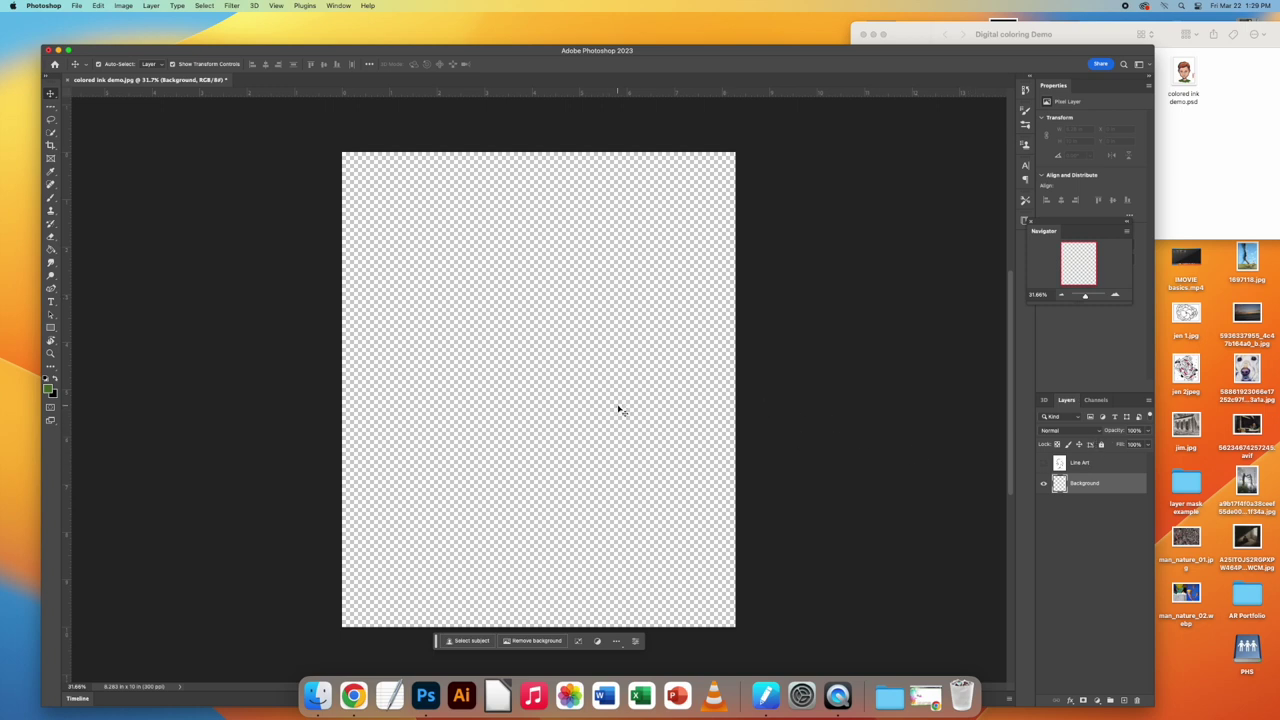
pyautogui.click(45, 377)
# Fill the Background layer with an off-white foreground colour using the Paint Bucket
pyautogui.click(55, 378)
pyautogui.click(50, 388)
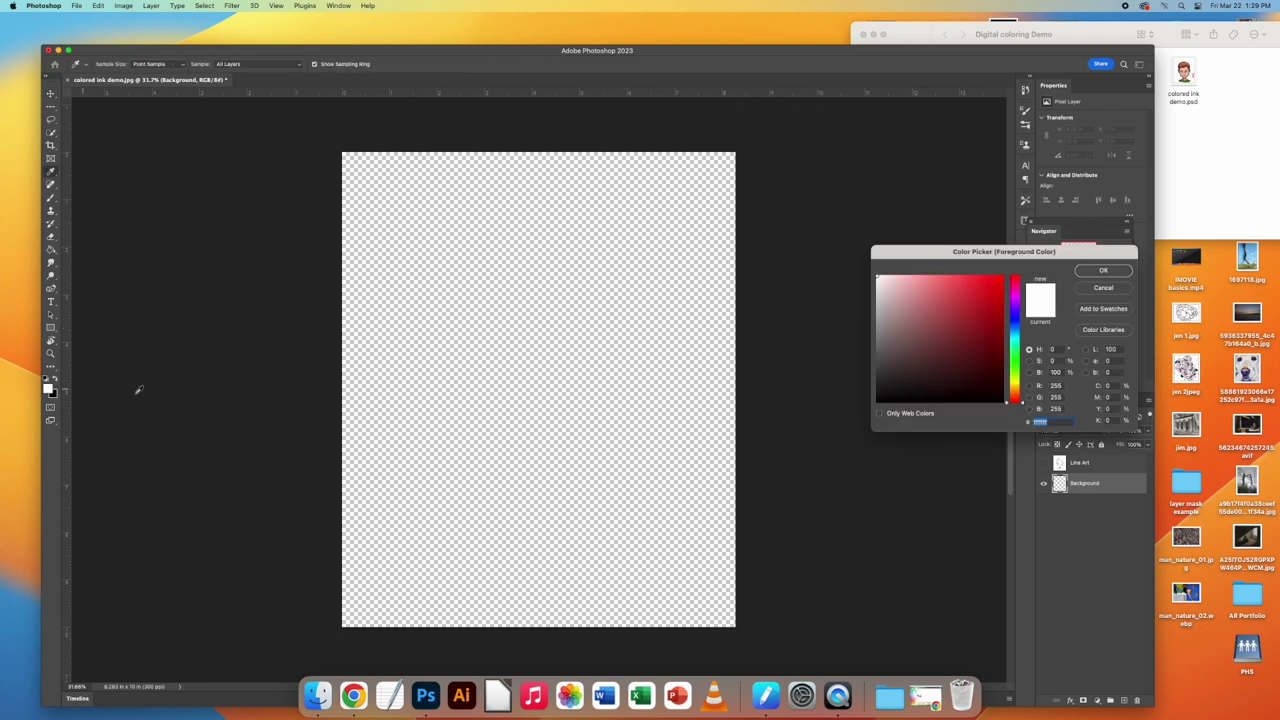
pyautogui.click(1103, 270)
pyautogui.click(52, 250)
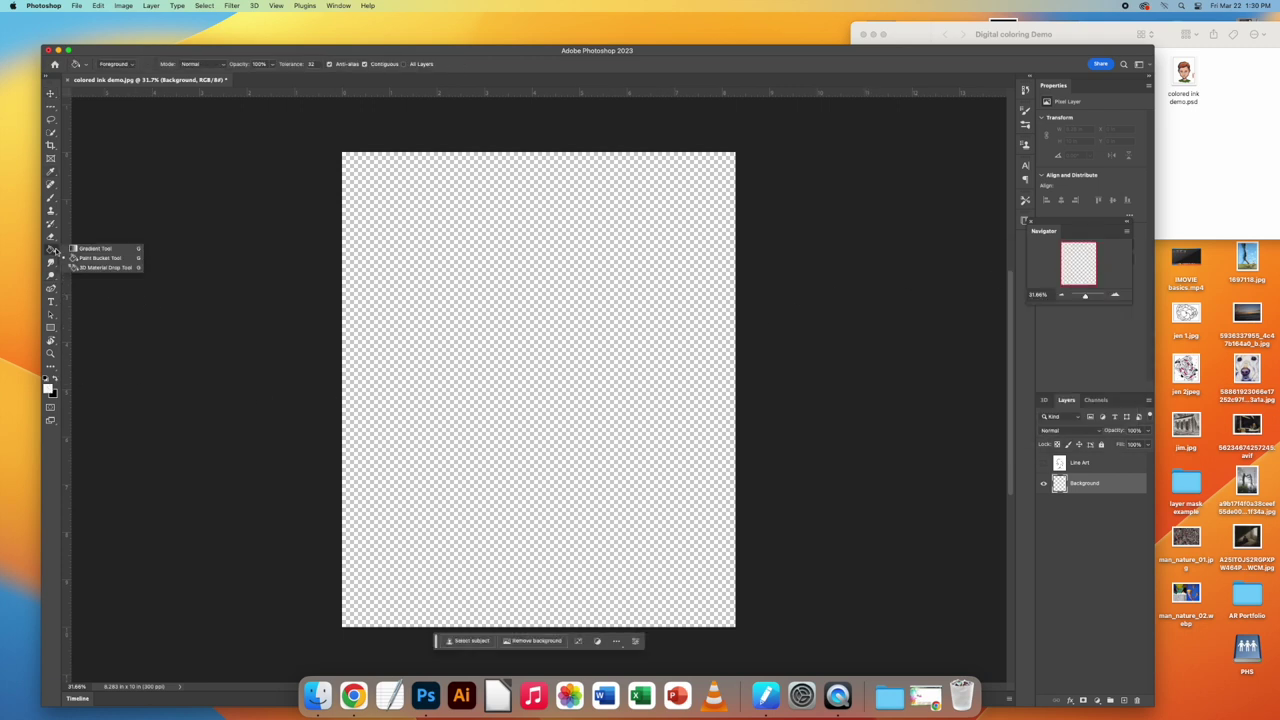
pyautogui.click(95, 258)
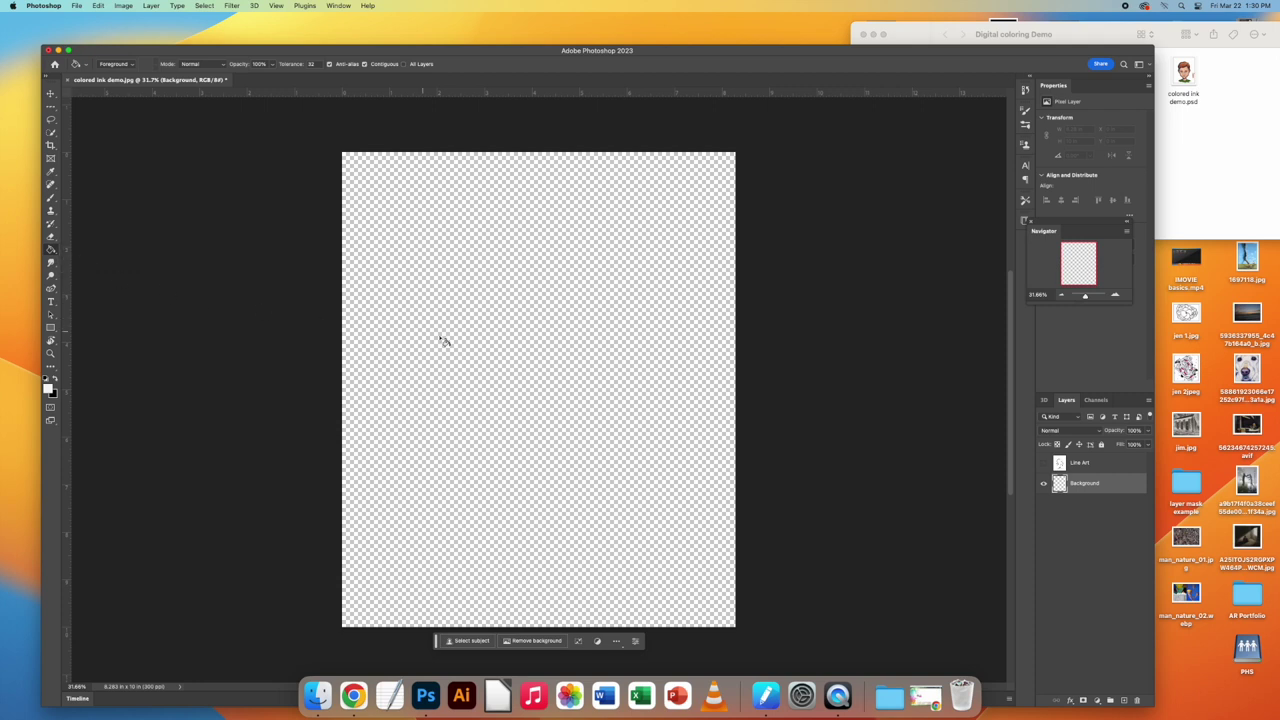
pyautogui.click(501, 344)
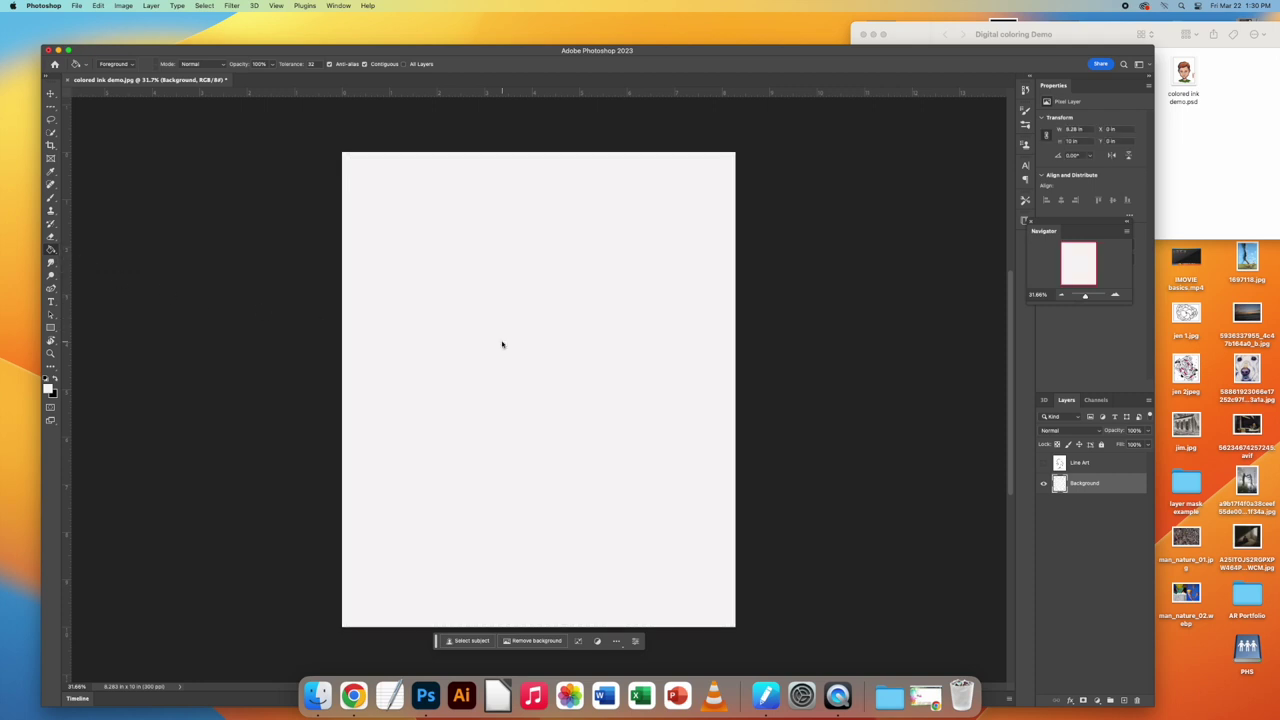
# Show Line Art, set its blend mode to Multiply, and add a new empty layer
pyautogui.click(1044, 463)
pyautogui.click(1111, 465)
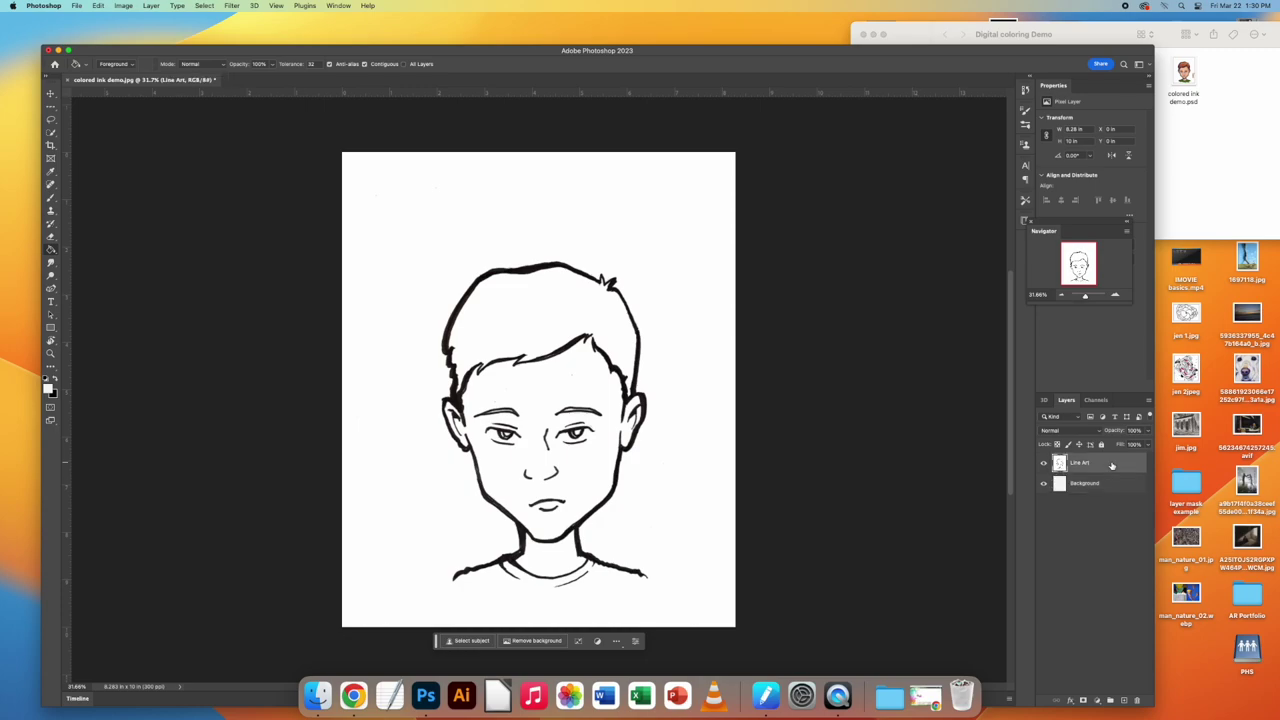
pyautogui.click(1097, 432)
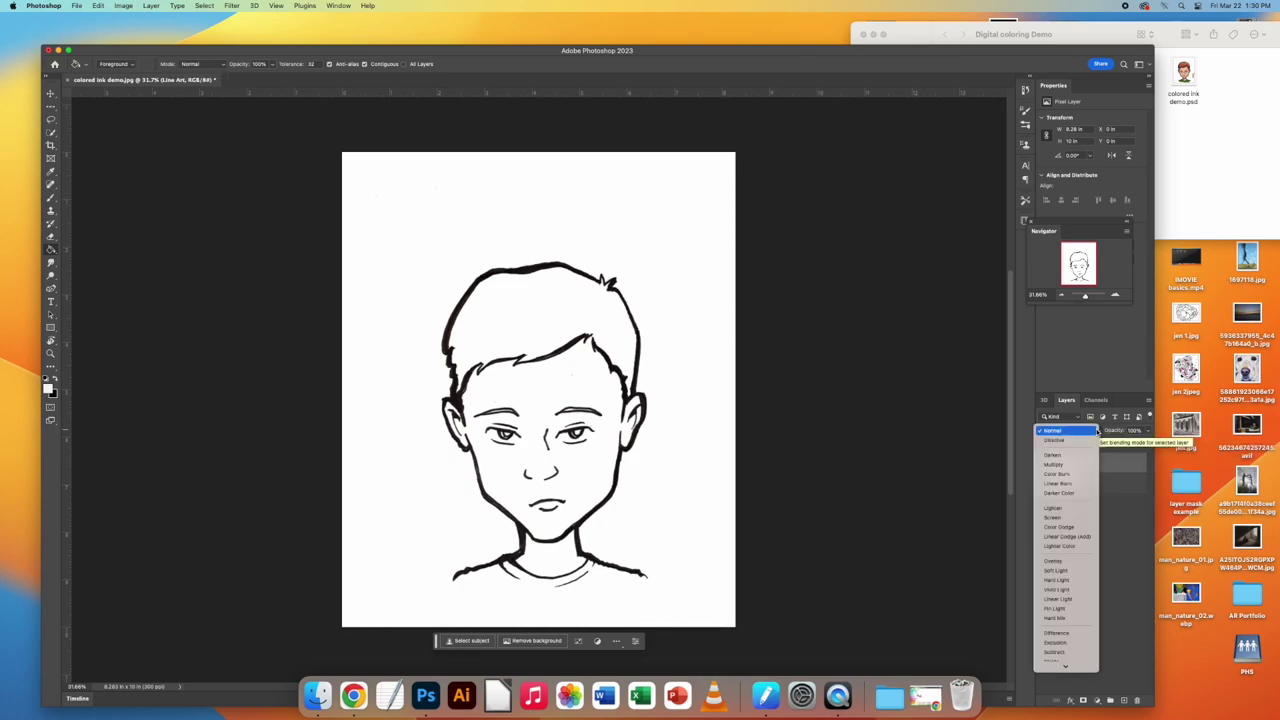
pyautogui.click(1083, 466)
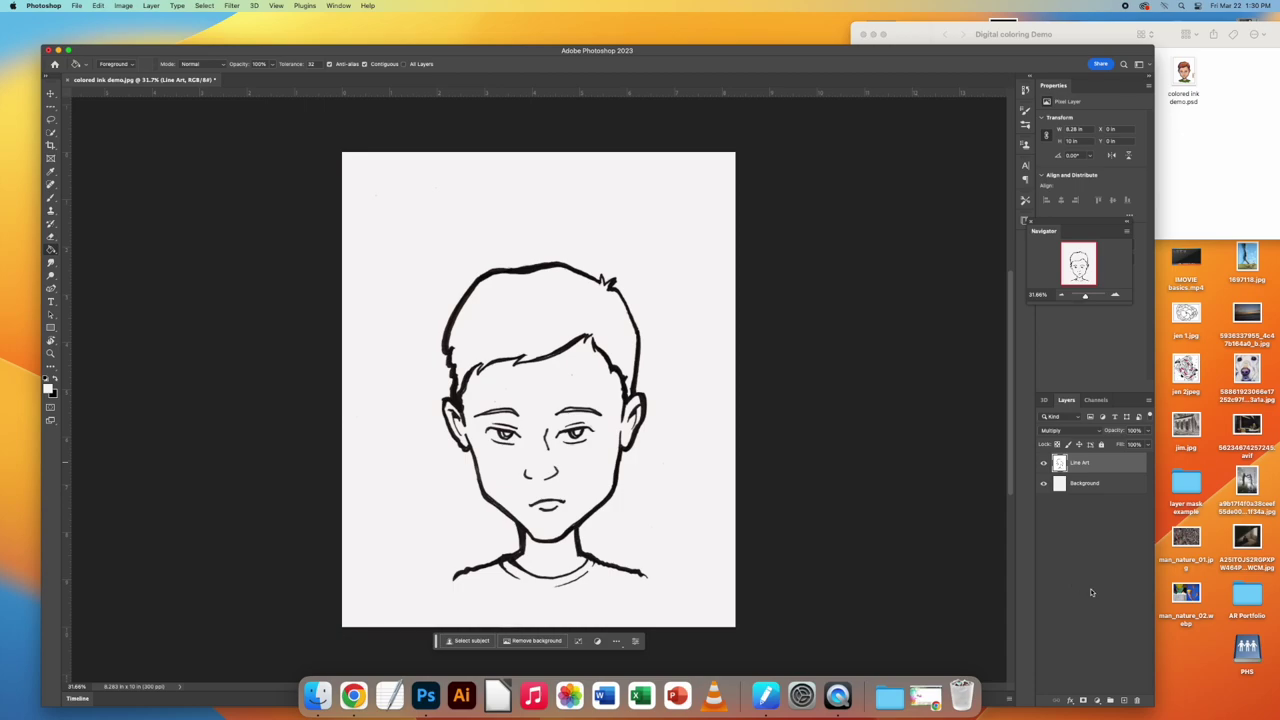
pyautogui.click(1124, 700)
# Move the new layer below Line Art as Skin Color, and add an Eyes layer above it
pyautogui.moveTo(1080, 464); pyautogui.dragTo(1081, 496)
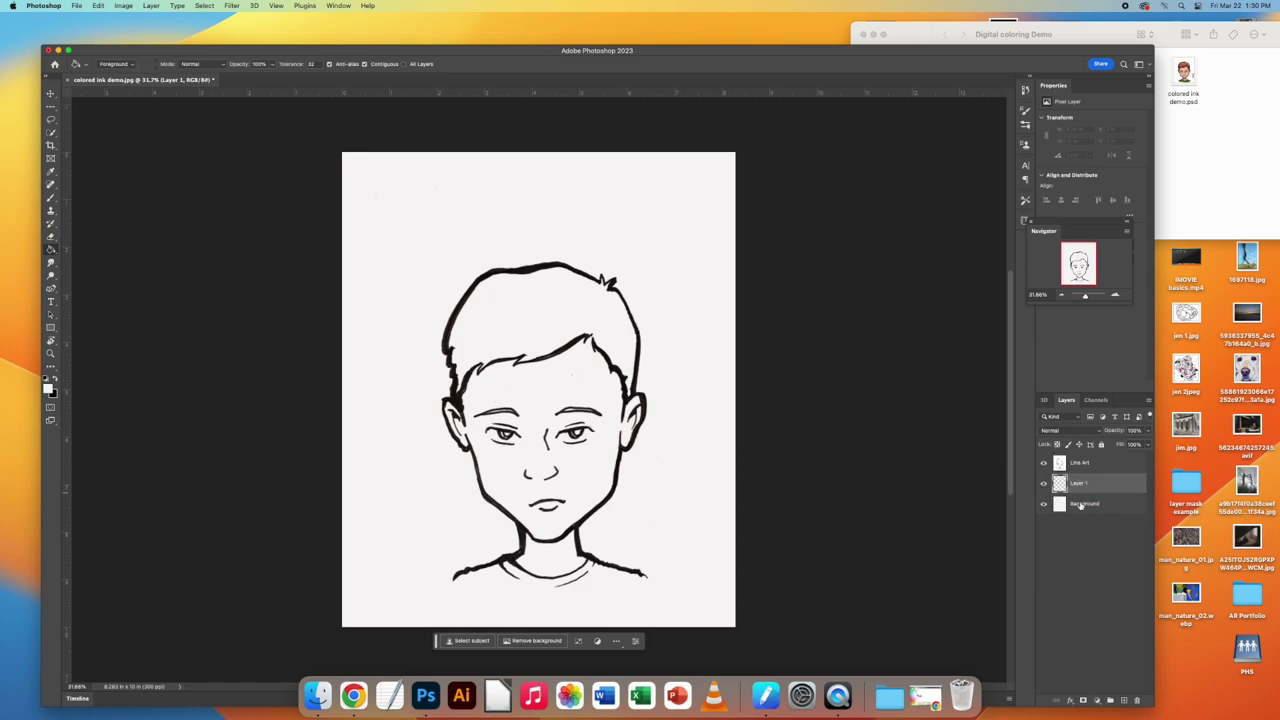
pyautogui.press('BackSpace')
pyautogui.press('Return')
pyautogui.click(1124, 700)
pyautogui.doubleClick(1084, 485)
pyautogui.write('I')
pyautogui.press('Return')
# Add Hair and Shirt layers above Eyes, then select the Skin Color layer
pyautogui.click(1124, 700)
pyautogui.write('Hair')
pyautogui.press('Return')
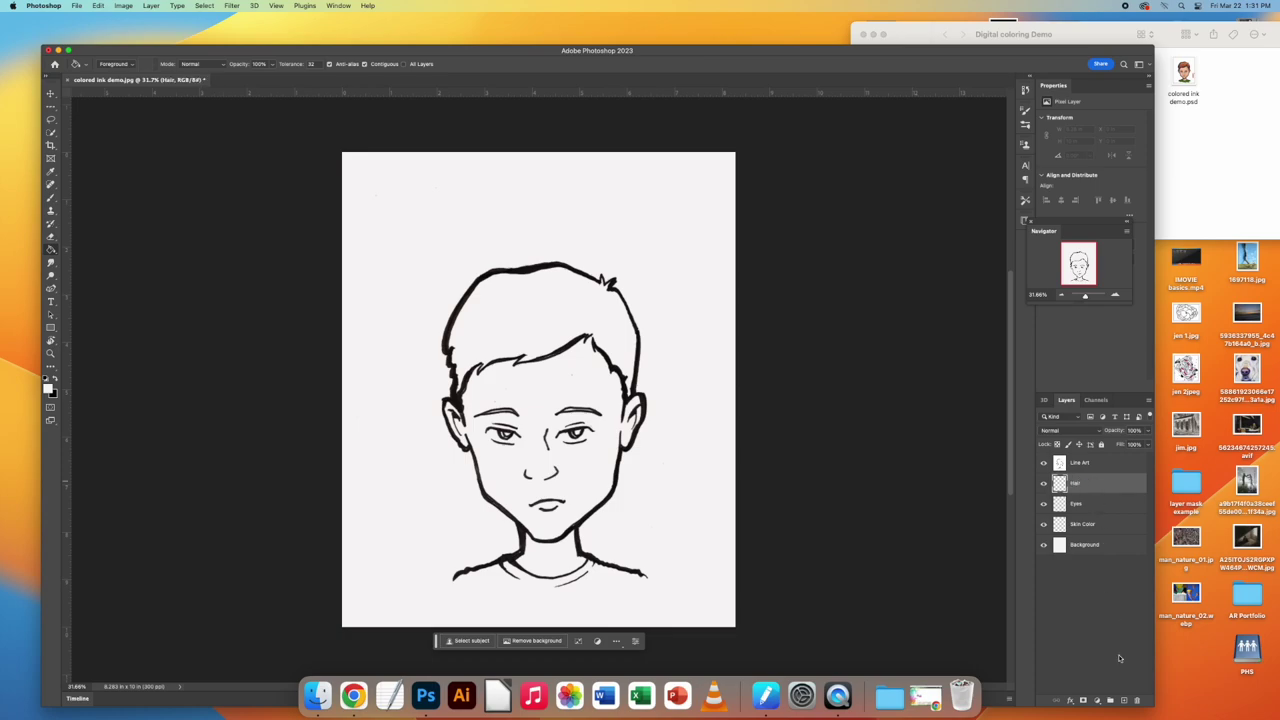
pyautogui.click(1124, 700)
pyautogui.press('t')
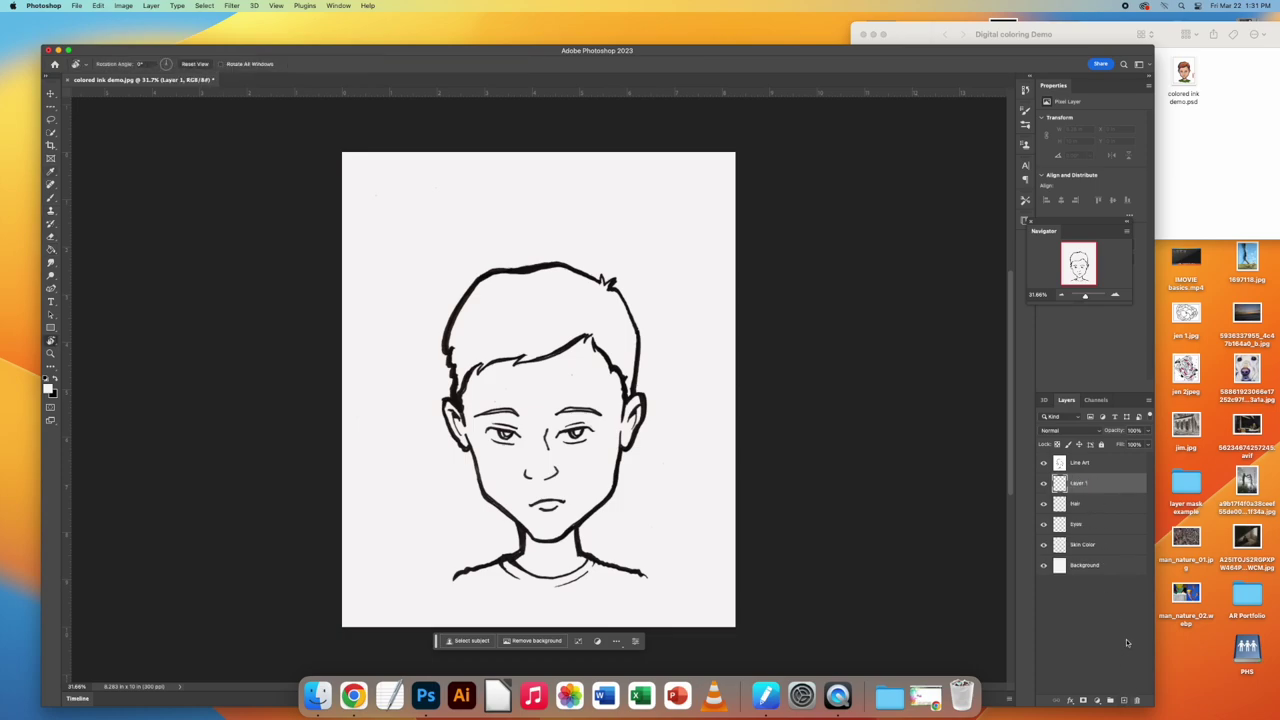
pyautogui.doubleClick(1080, 484)
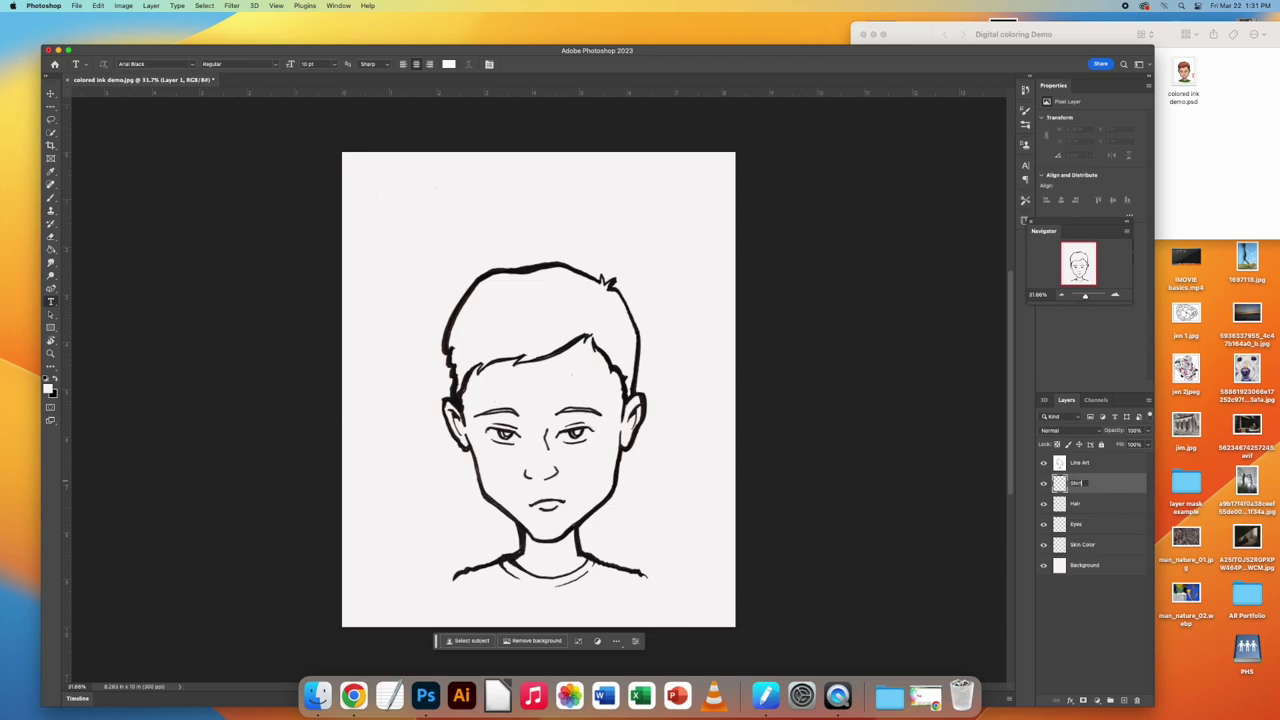
pyautogui.press('Return')
pyautogui.click(1080, 545)
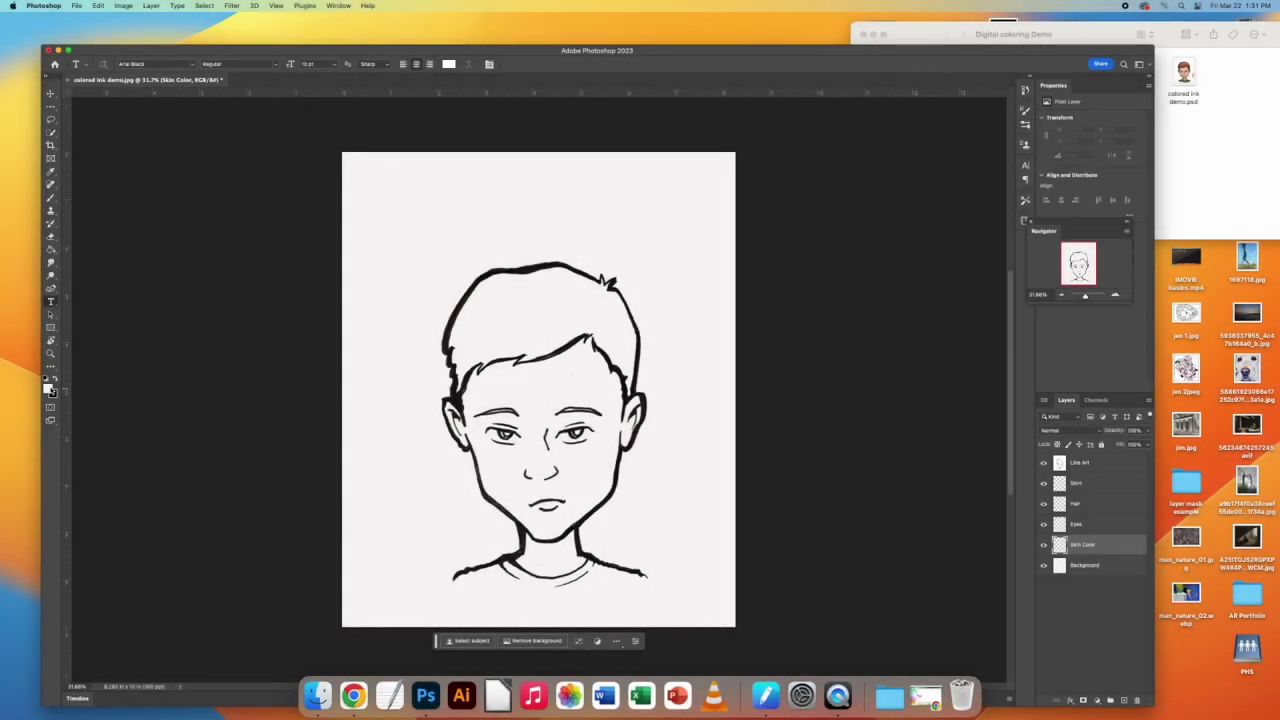
# Set the foreground colour to a lighter peach skin tone (f1bb81)
pyautogui.click(50, 389)
pyautogui.moveTo(1018, 296); pyautogui.dragTo(1010, 383)
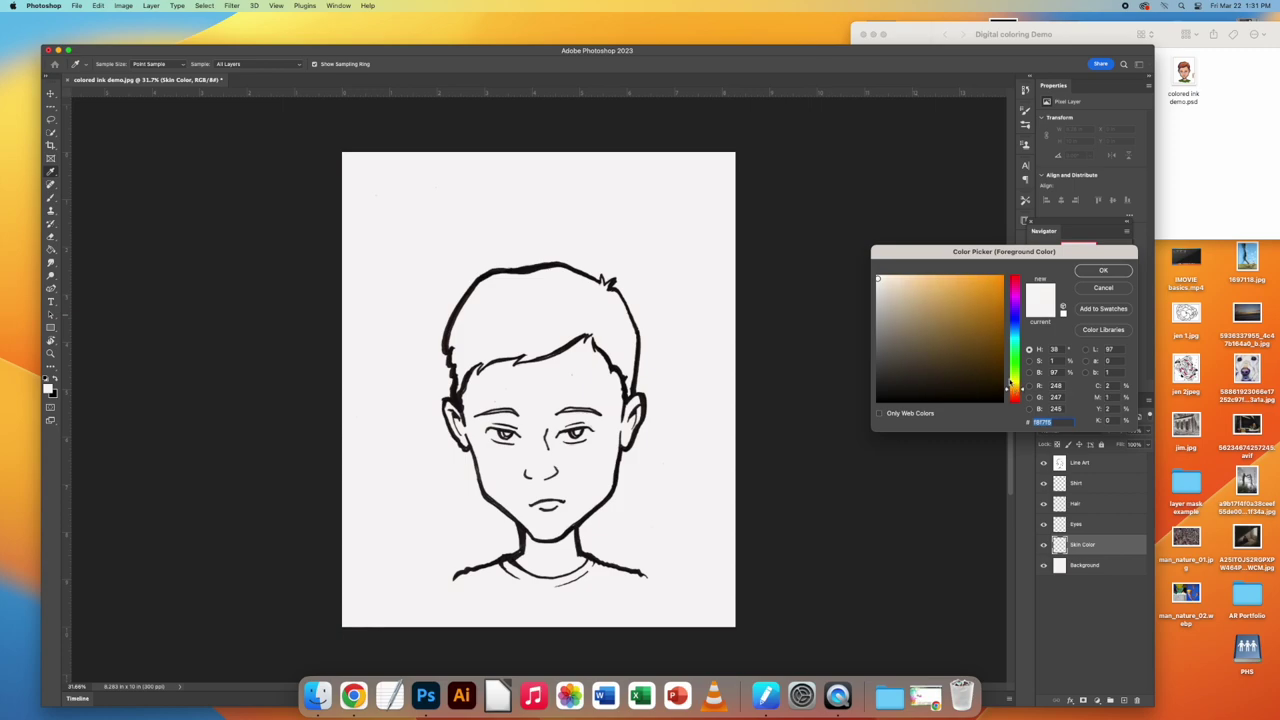
pyautogui.click(974, 291)
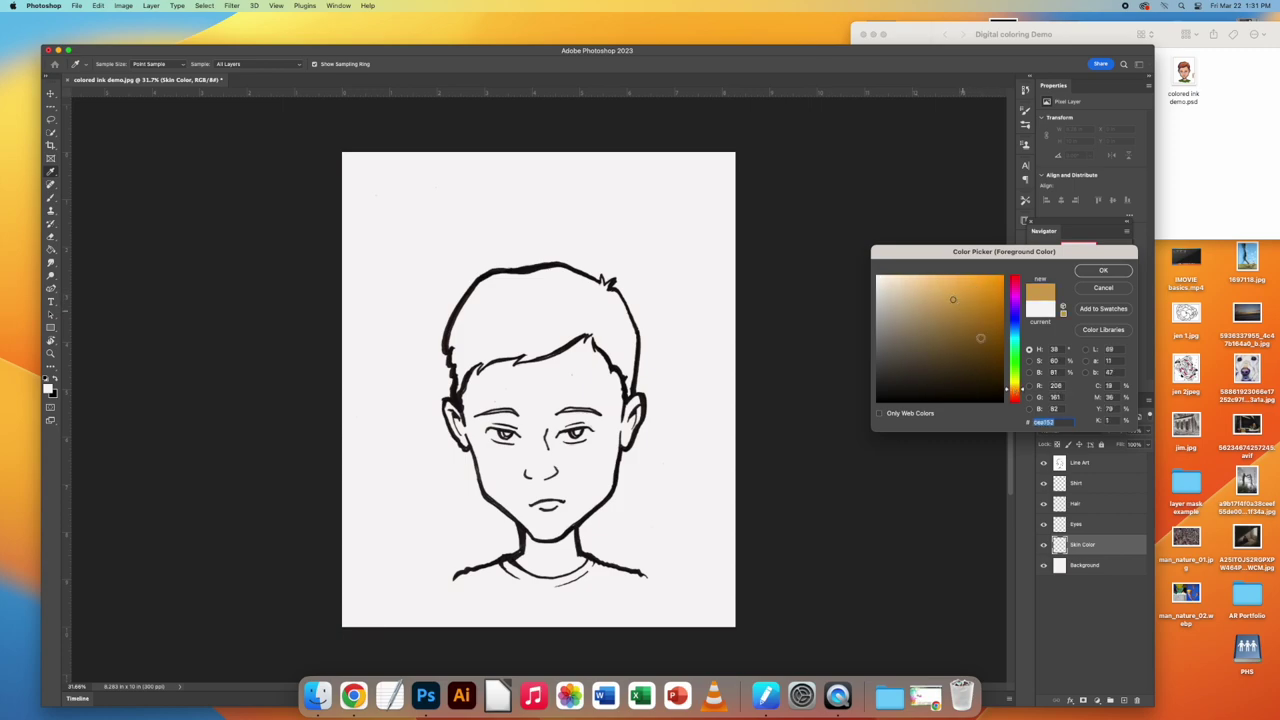
pyautogui.moveTo(1016, 389); pyautogui.dragTo(1016, 391)
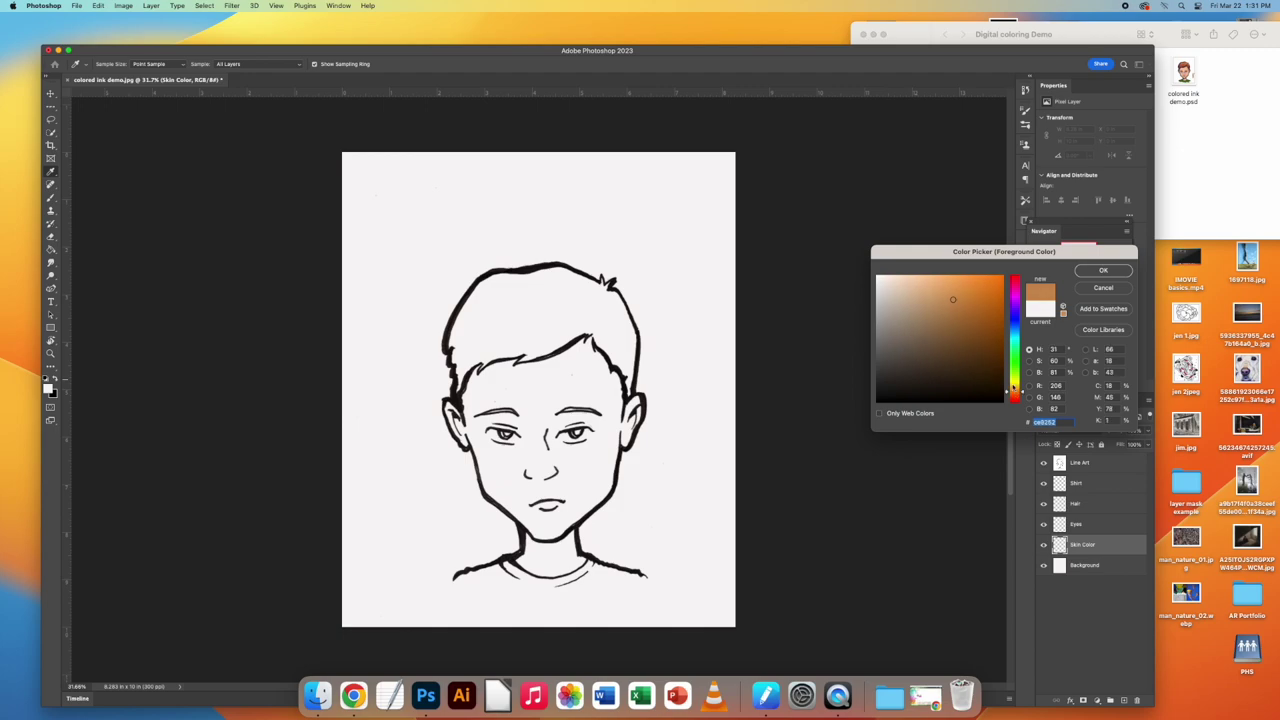
pyautogui.click(935, 283)
pyautogui.click(1104, 271)
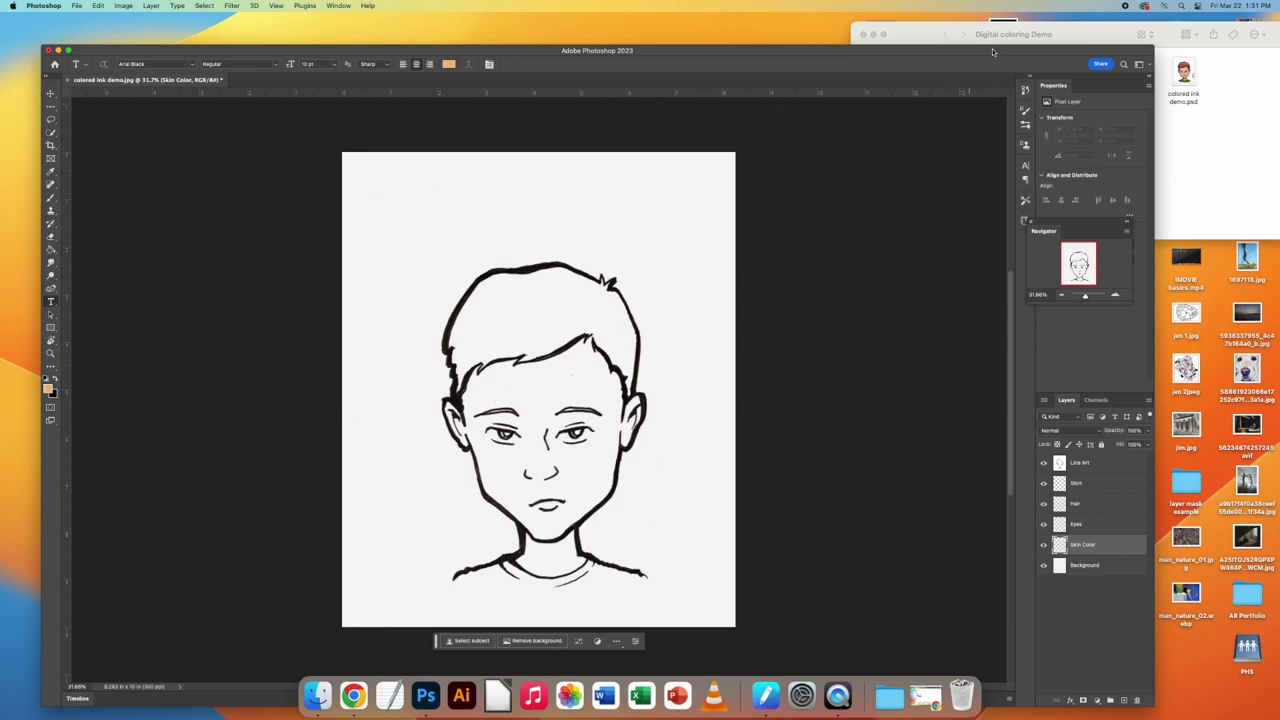
pyautogui.moveTo(992, 50); pyautogui.dragTo(748, 27)
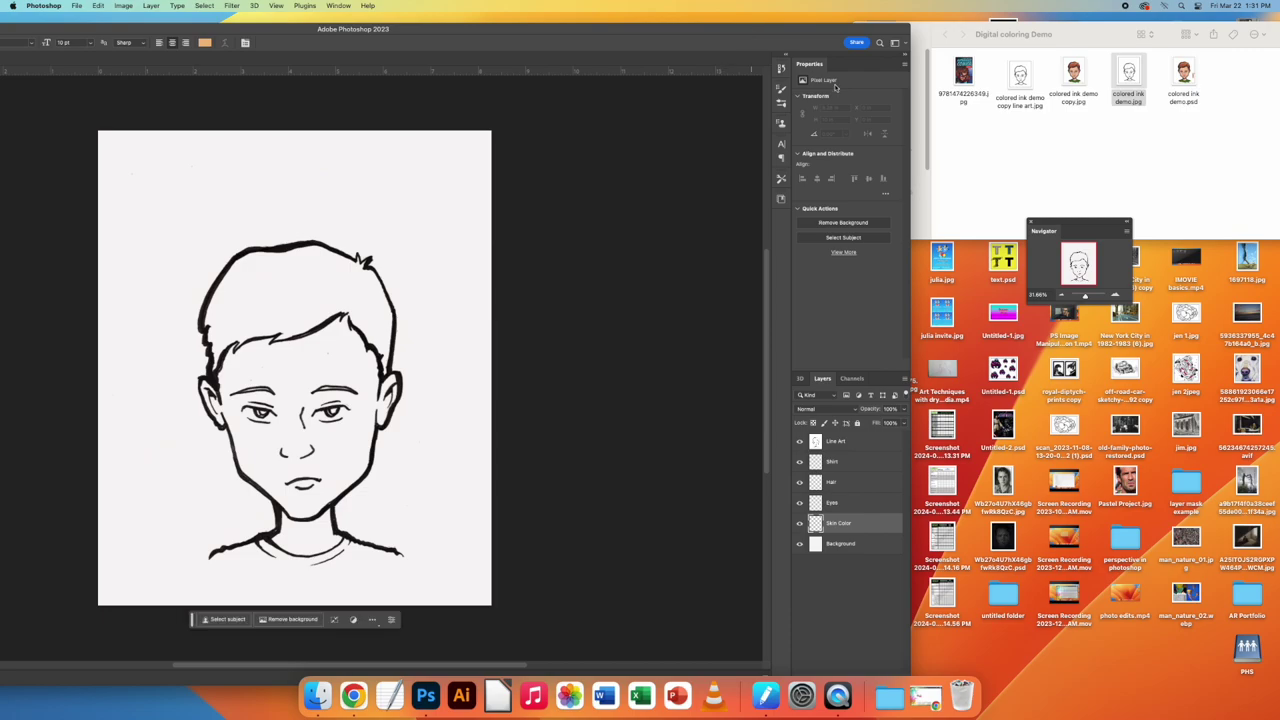
# Preview the Superhero Comics cover 9781474226349.jpg, then place it onto the portrait canvas
pyautogui.click(983, 134)
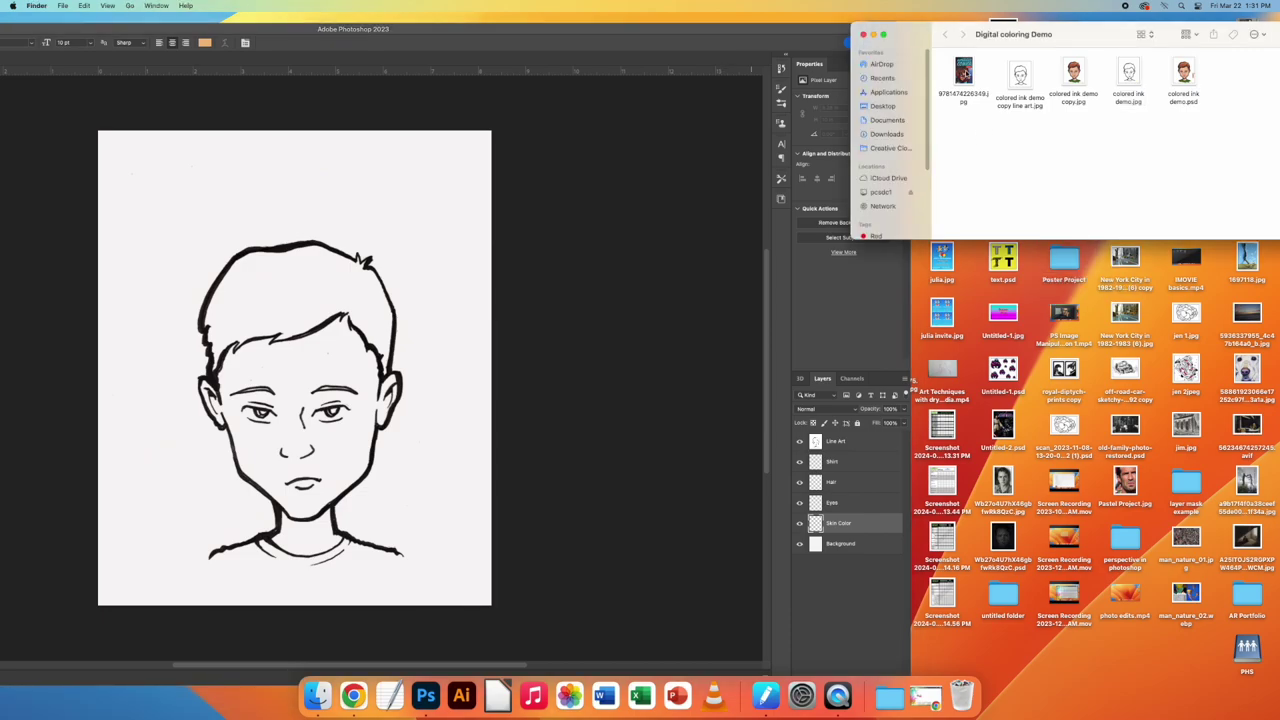
pyautogui.doubleClick(963, 72)
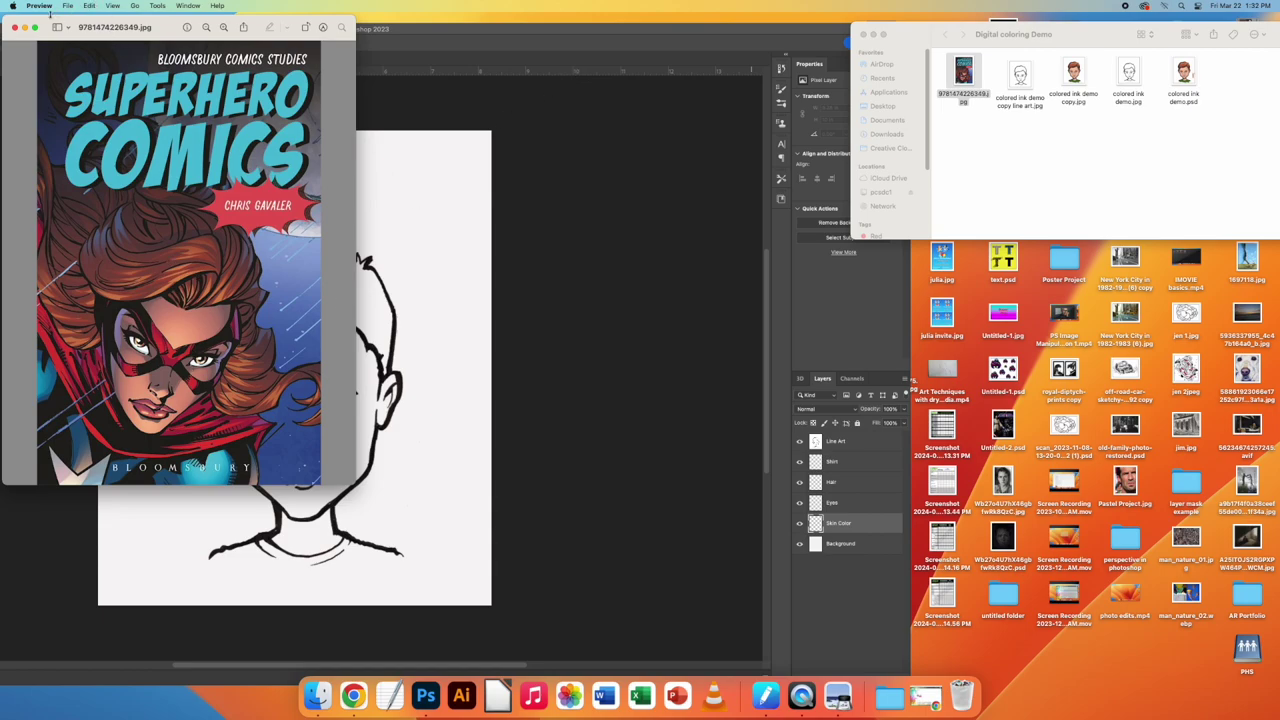
pyautogui.click(14, 27)
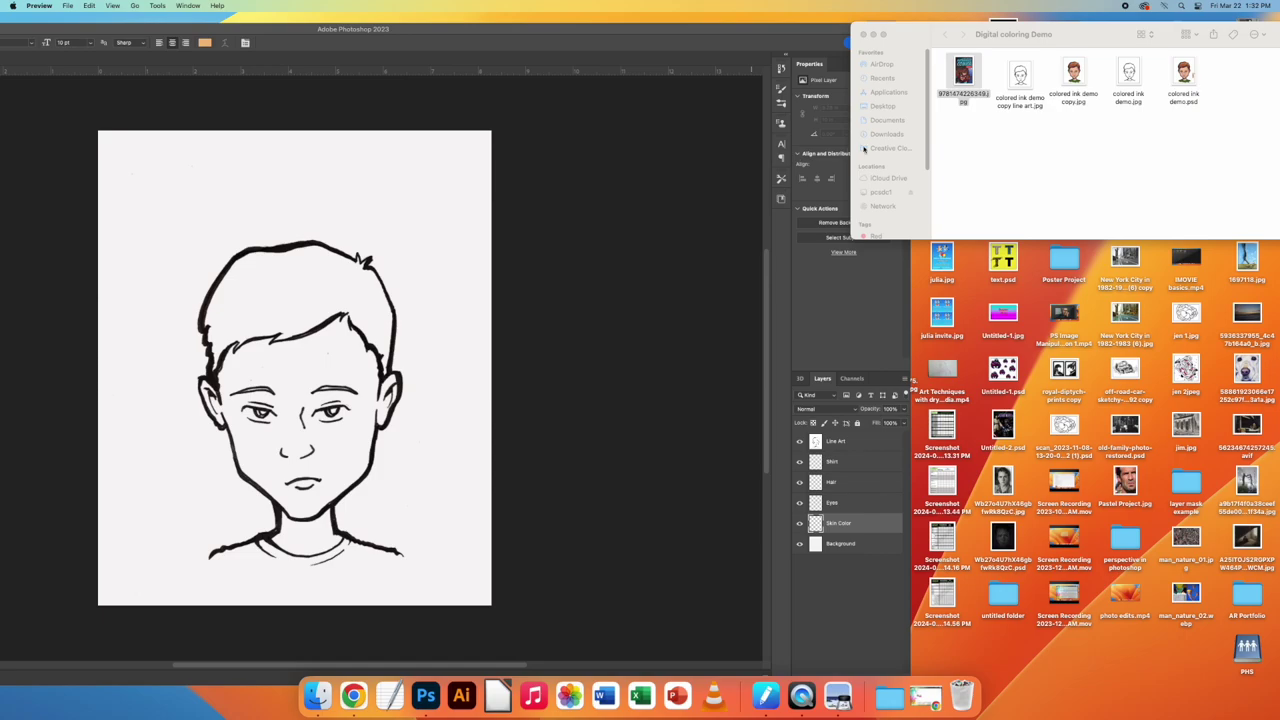
pyautogui.moveTo(963, 72); pyautogui.dragTo(406, 326)
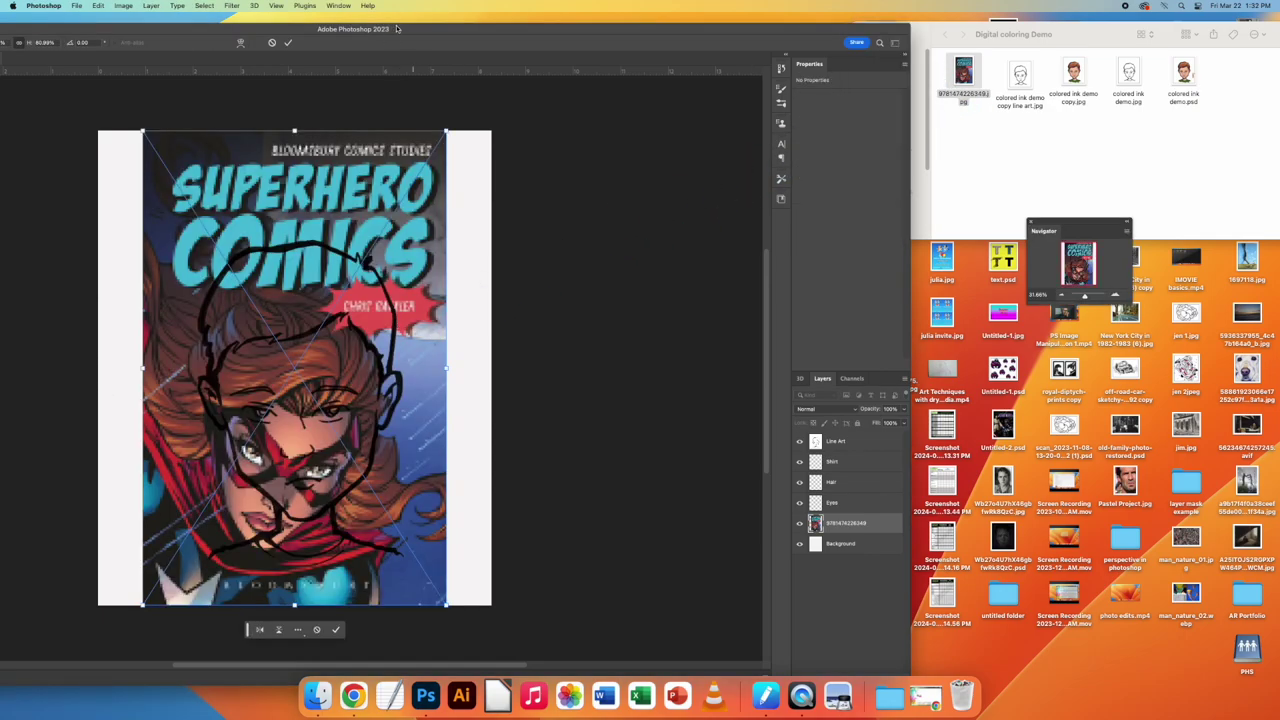
# Commit the placed cover, shrink it, and move it to the canvas's top-right corner
pyautogui.moveTo(396, 28); pyautogui.dragTo(616, 31)
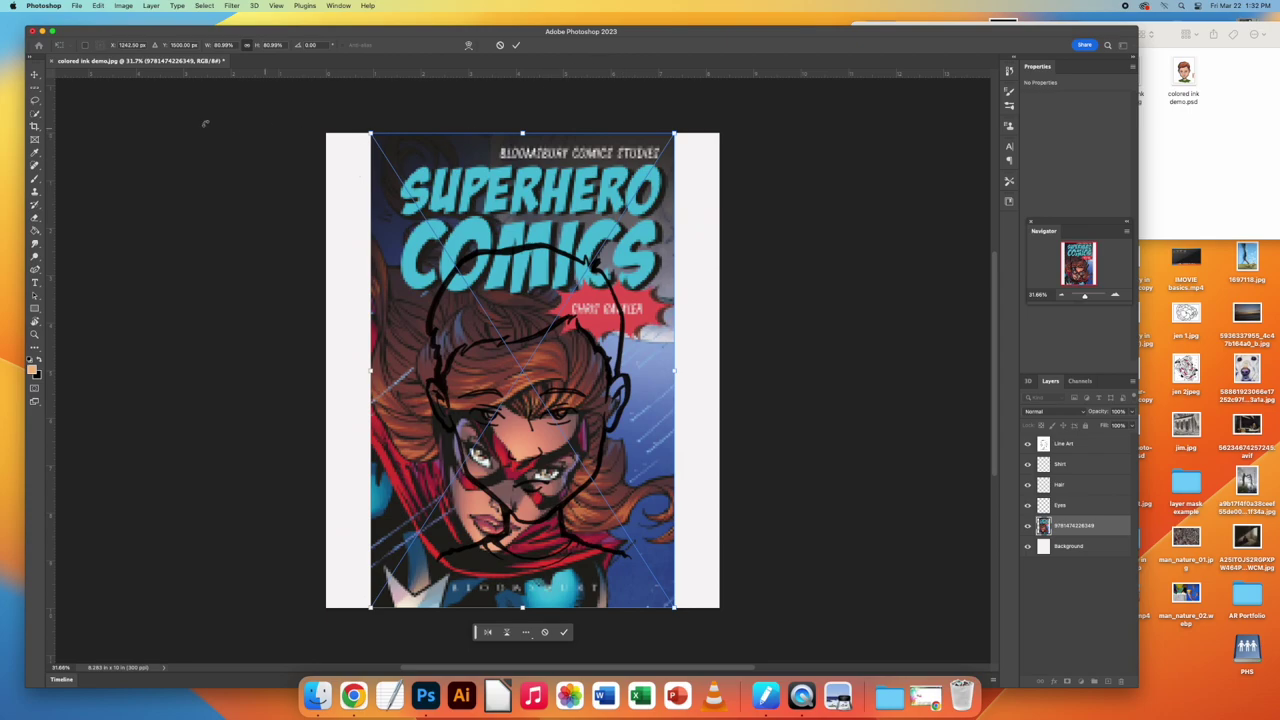
pyautogui.press('Return')
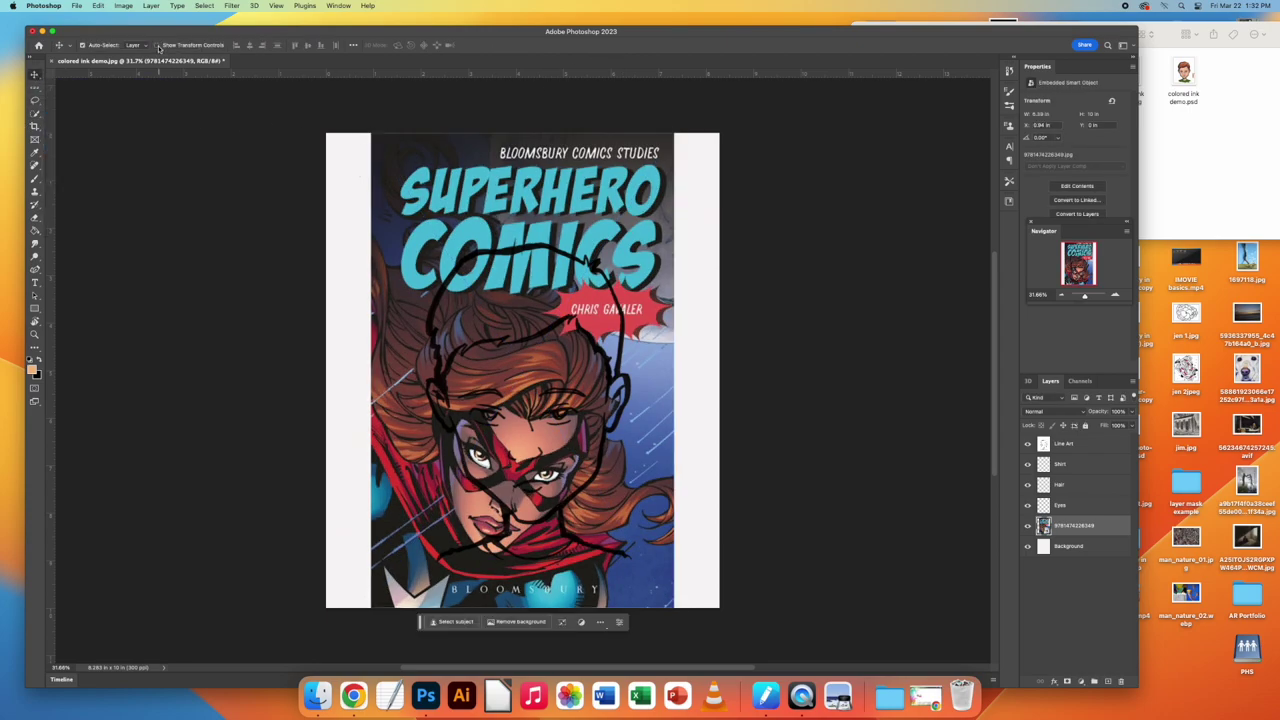
pyautogui.moveTo(370, 132); pyautogui.dragTo(545, 377)
pyautogui.moveTo(624, 458); pyautogui.dragTo(689, 125)
pyautogui.press('Return')
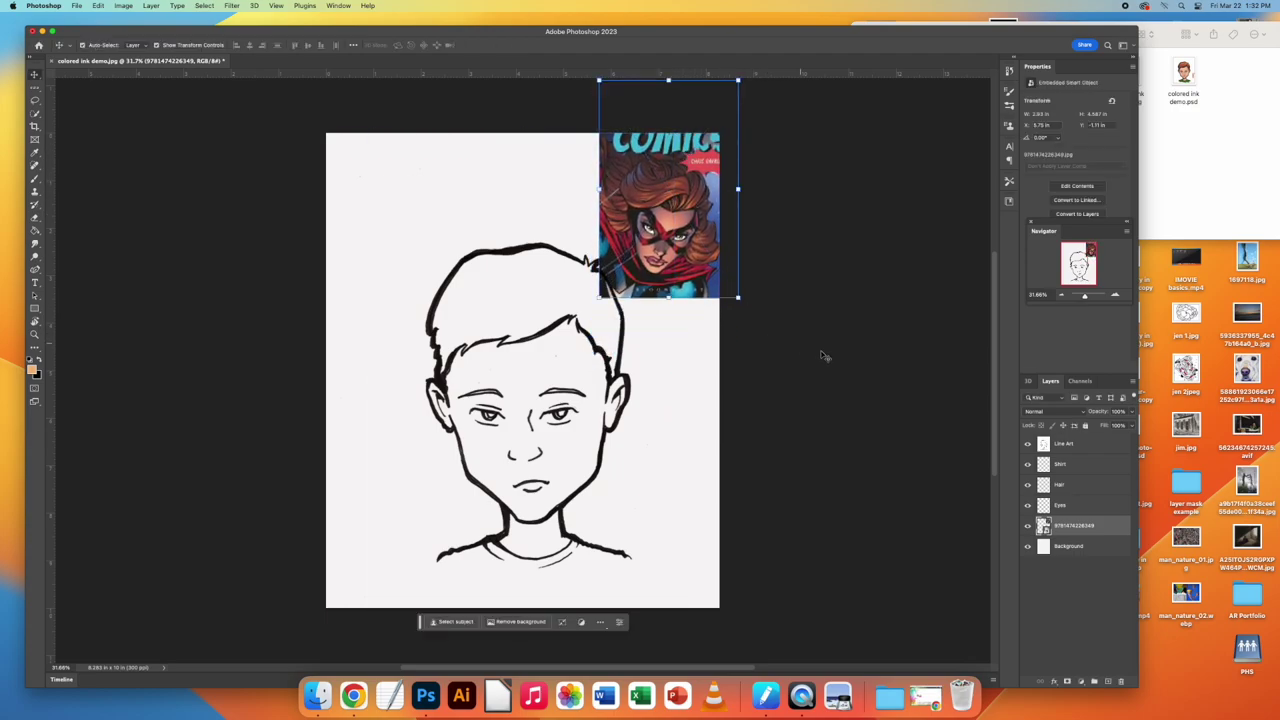
# Zoom in on the face and rename the cover layer "color swatches"
pyautogui.moveTo(1085, 298); pyautogui.dragTo(1084, 245)
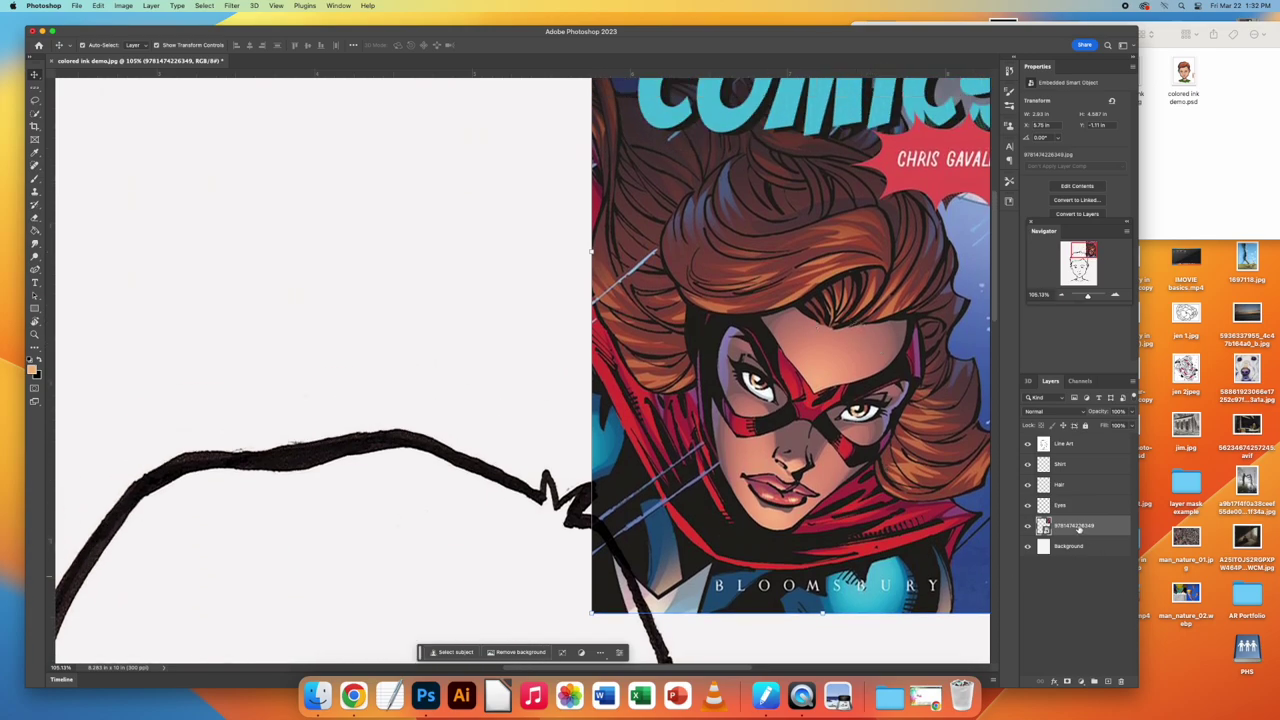
pyautogui.write('color swatches')
pyautogui.press('Return')
# Rasterize the color swatches smart object so it can be painted with the Brush
pyautogui.click(34, 155)
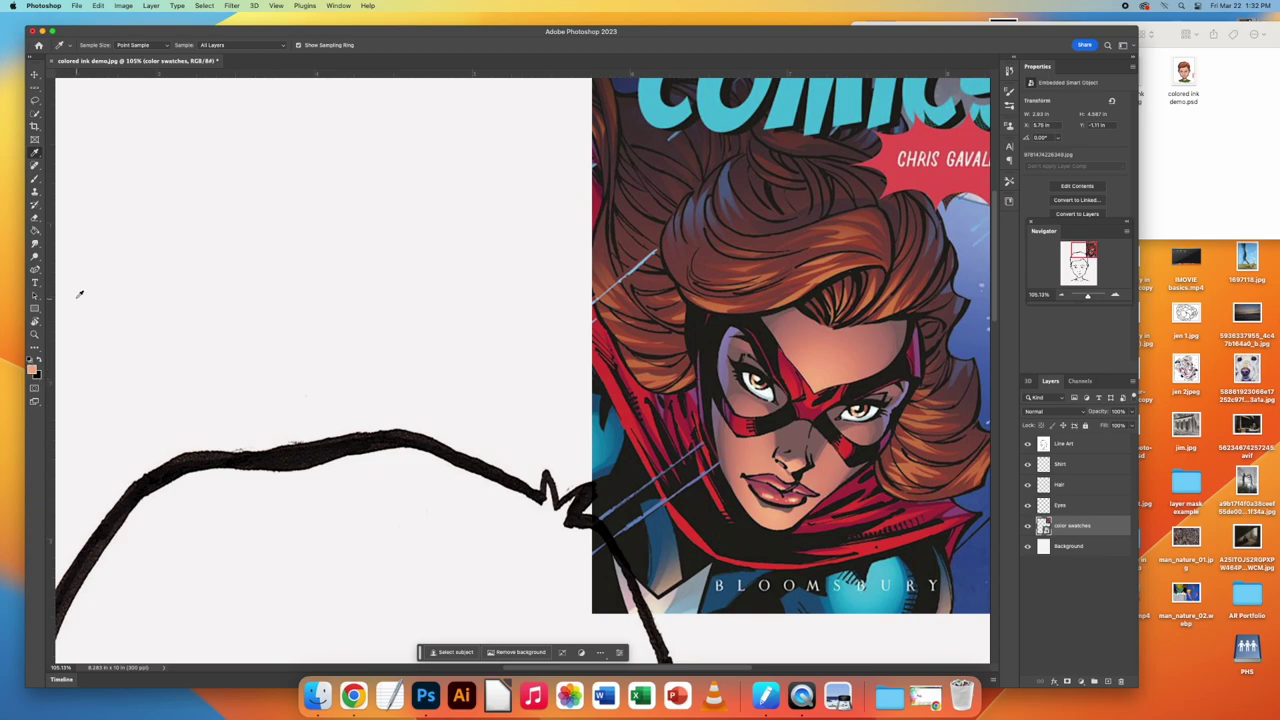
pyautogui.click(34, 179)
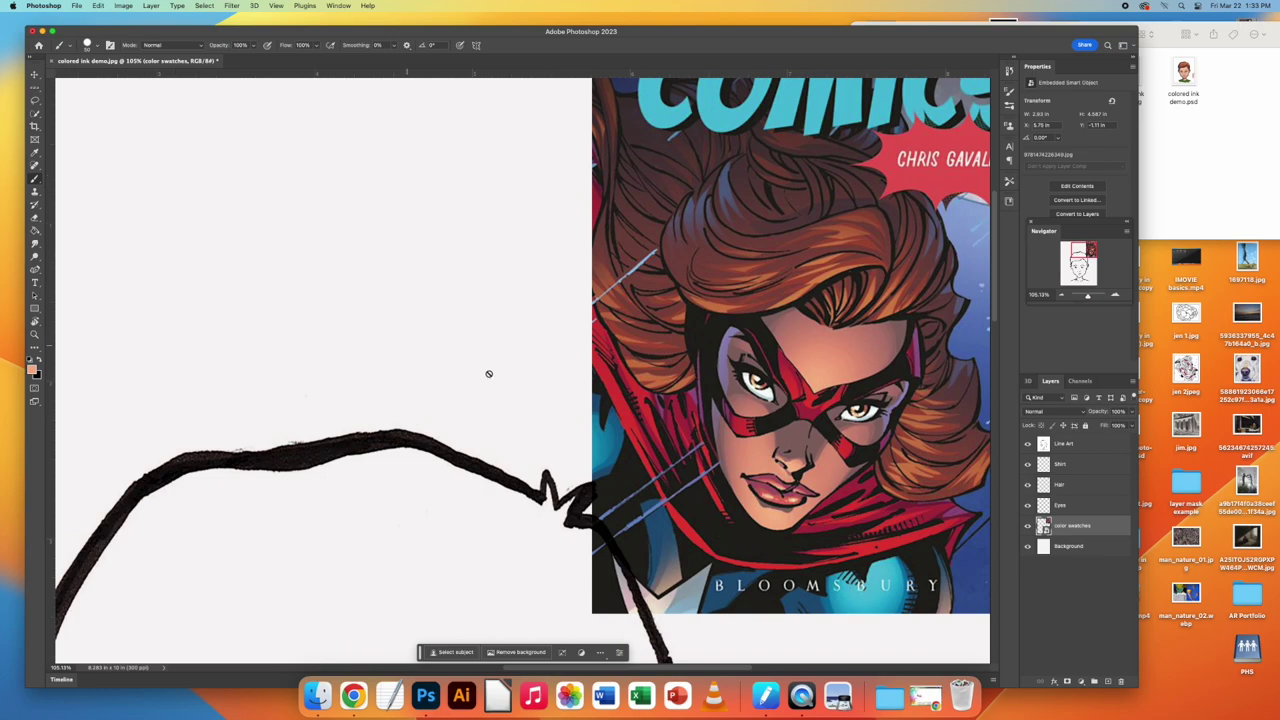
pyautogui.click(170, 188)
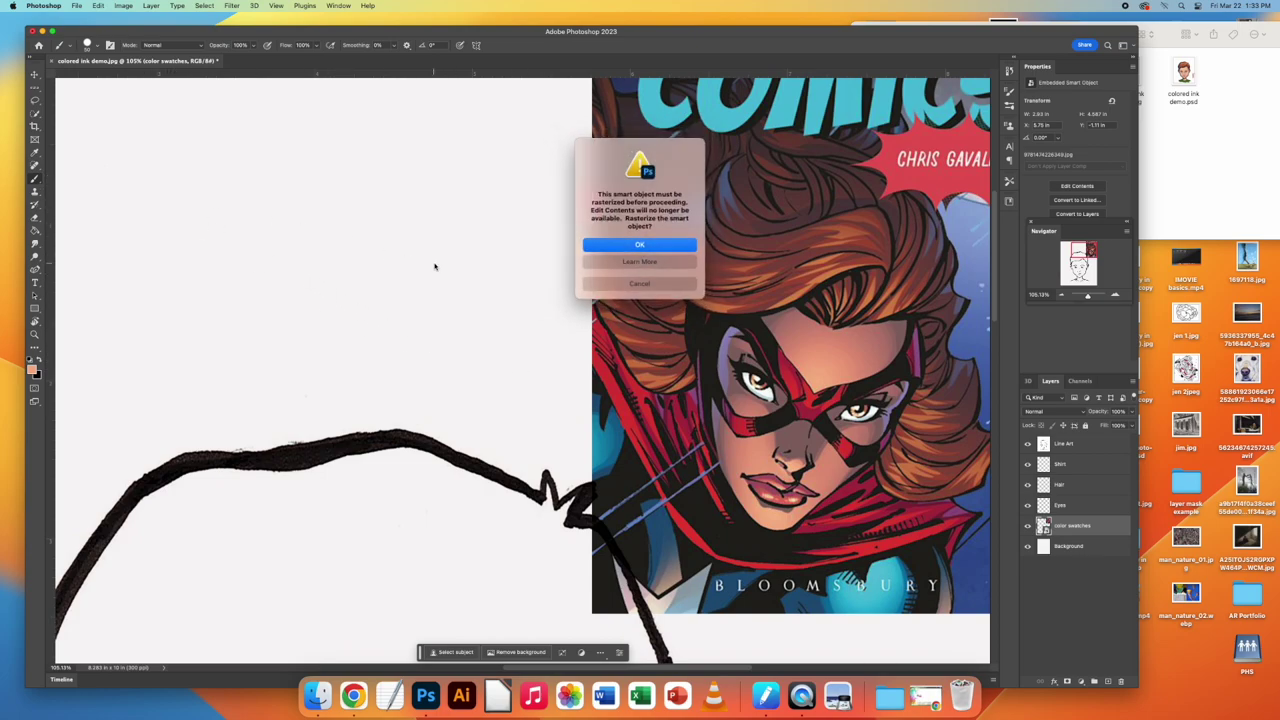
pyautogui.click(632, 245)
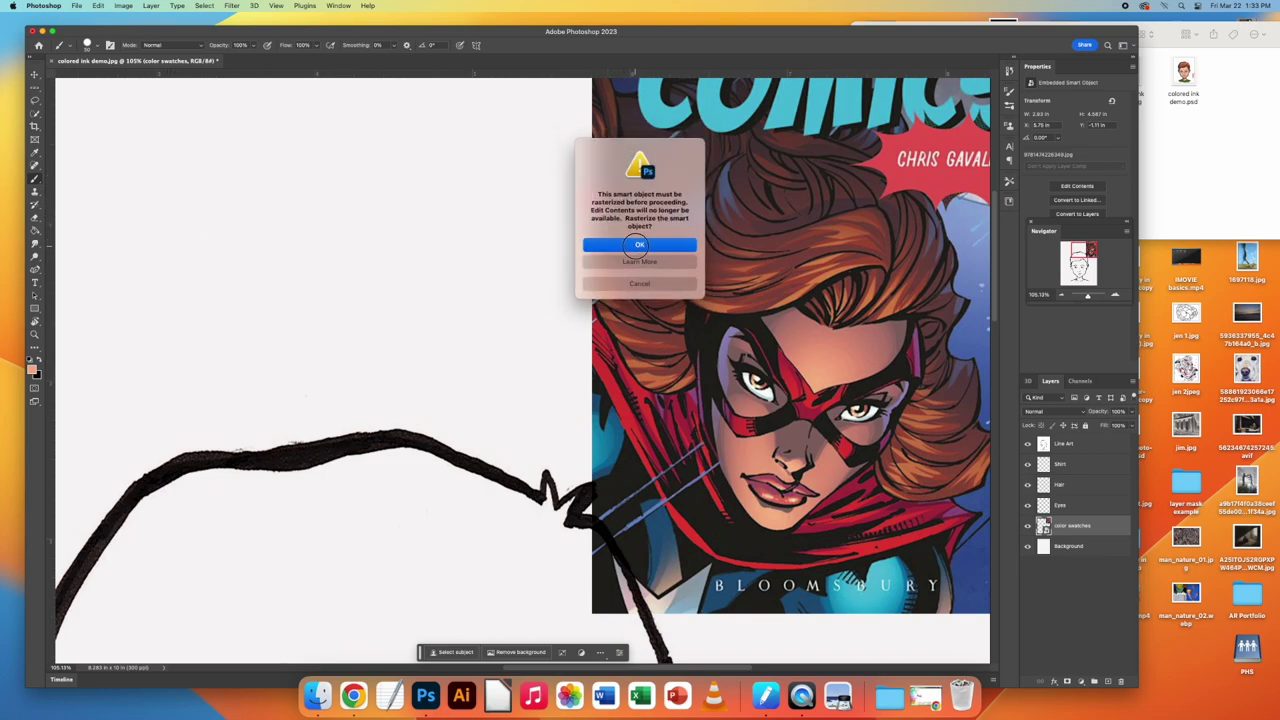
pyautogui.press(']')
pyautogui.press(']')
pyautogui.press(']')
pyautogui.press(']')
pyautogui.press(']')
pyautogui.press(']')
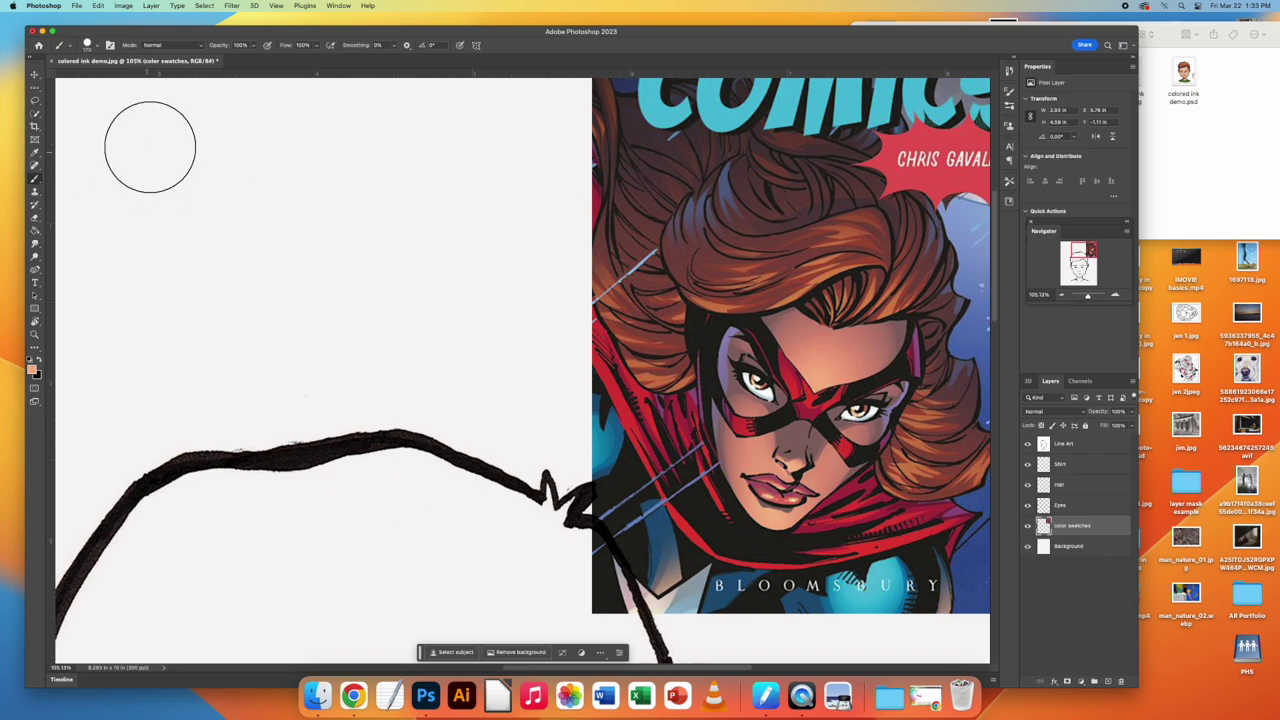
# Paint peach, dusty rose and dark maroon swatches sampled from the comic cover
pyautogui.click(130, 156)
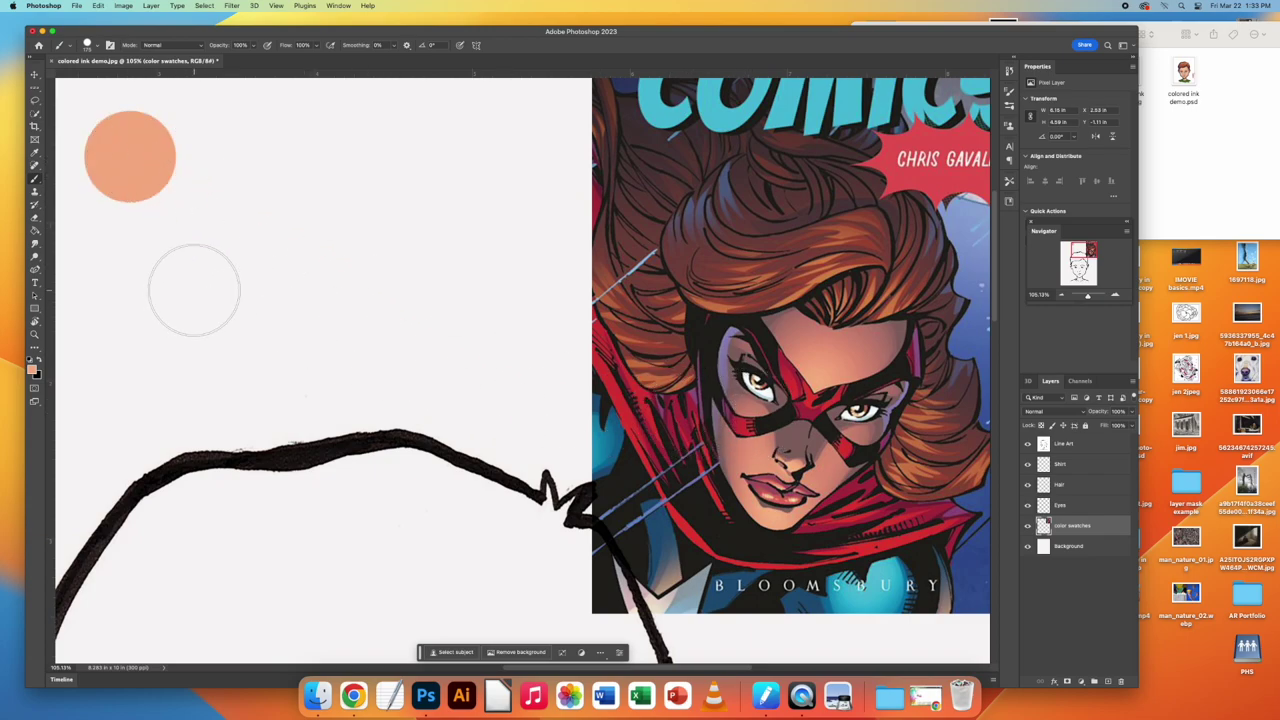
pyautogui.click(34, 153)
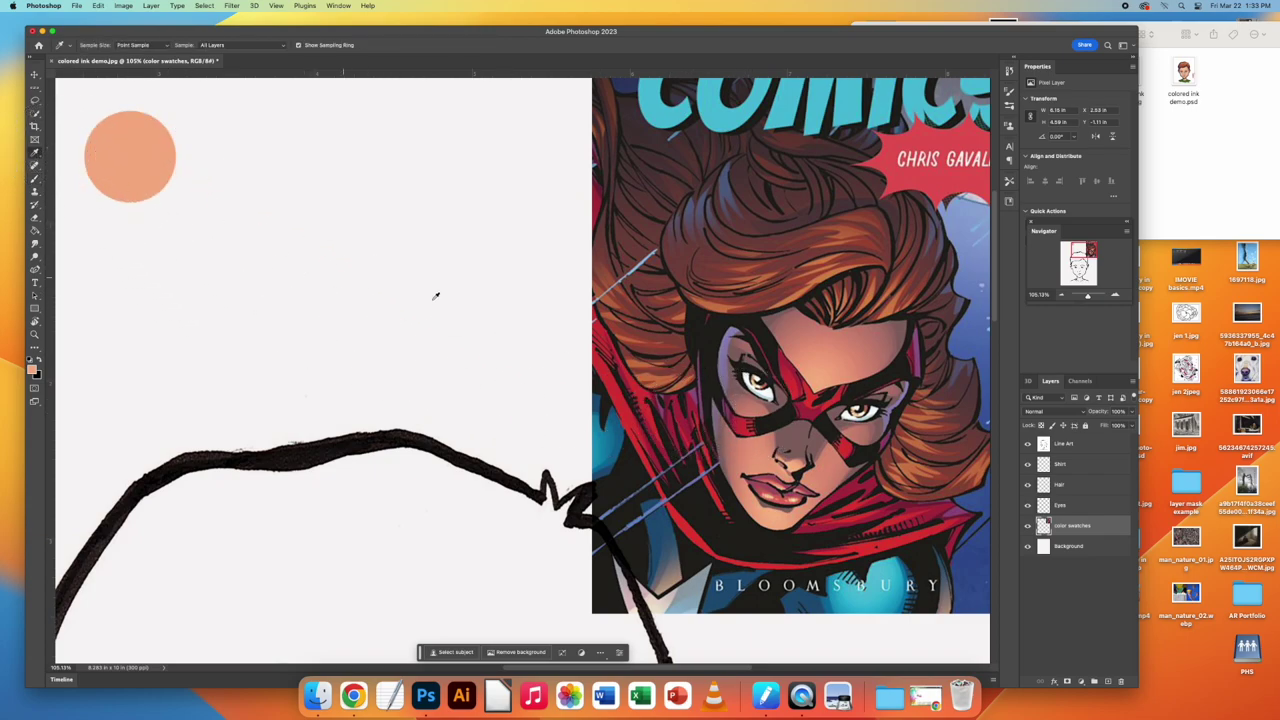
pyautogui.click(872, 334)
pyautogui.click(35, 179)
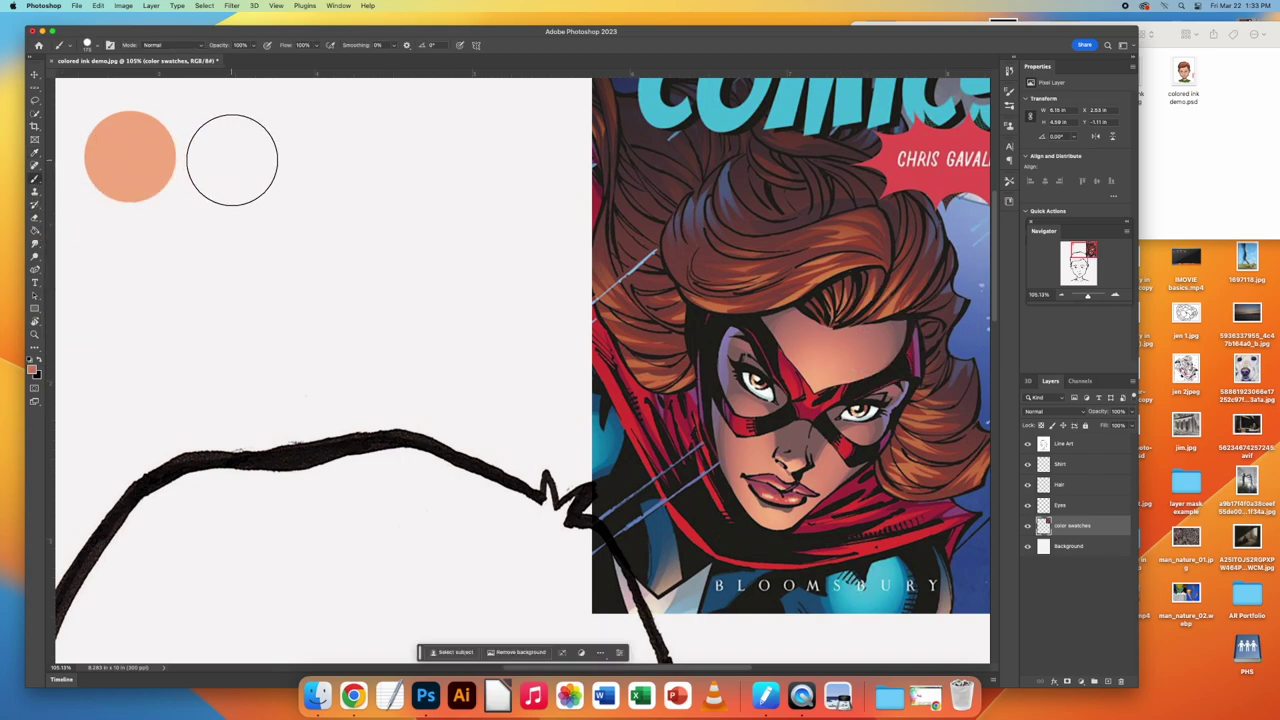
pyautogui.click(233, 158)
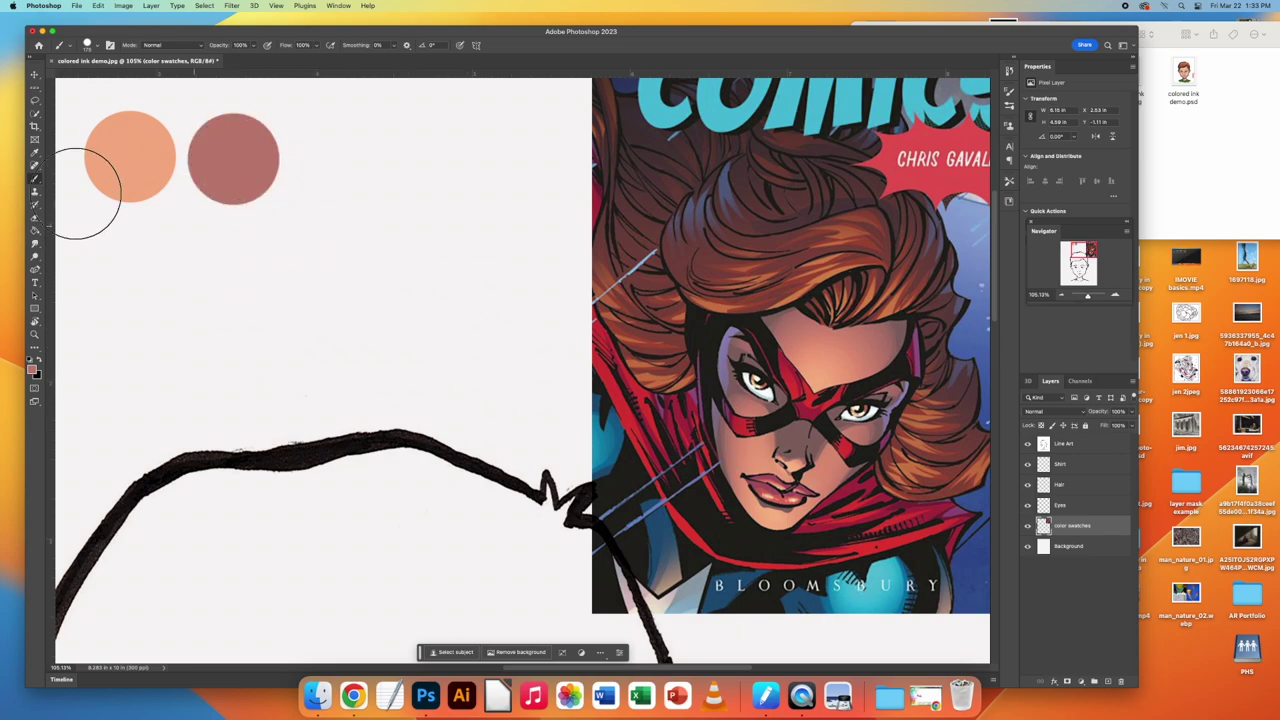
pyautogui.click(35, 156)
pyautogui.press('b')
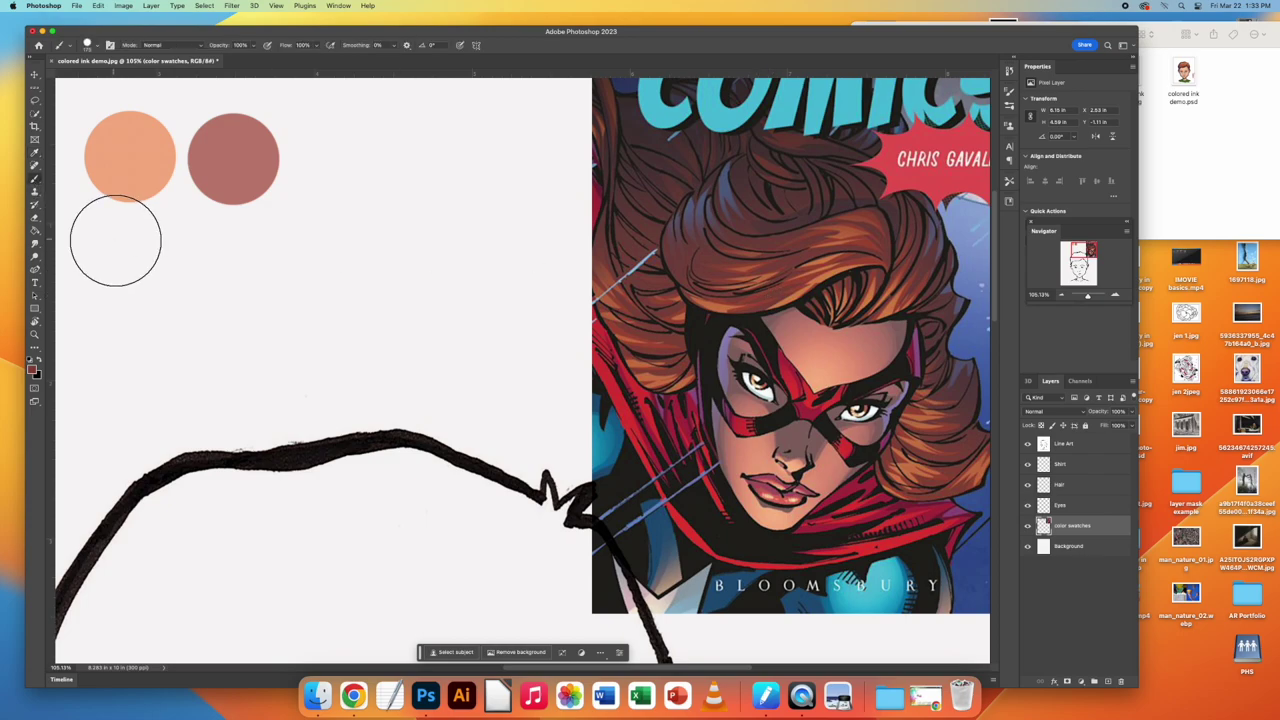
pyautogui.click(130, 257)
# Add red-brown and orange swatches sampled from the cover, then zoom out to the full portrait
pyautogui.press('i')
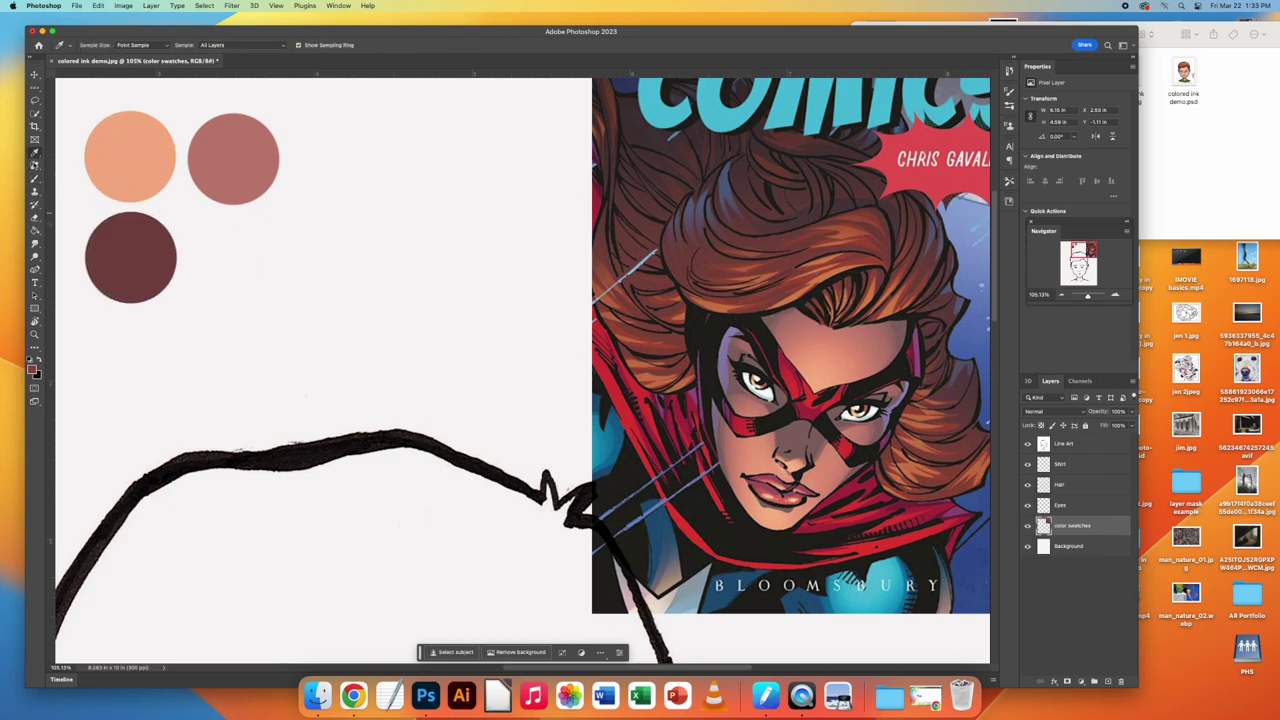
pyautogui.press('b')
pyautogui.click(243, 260)
pyautogui.press('i')
pyautogui.click(716, 306)
pyautogui.press('b')
pyautogui.click(352, 261)
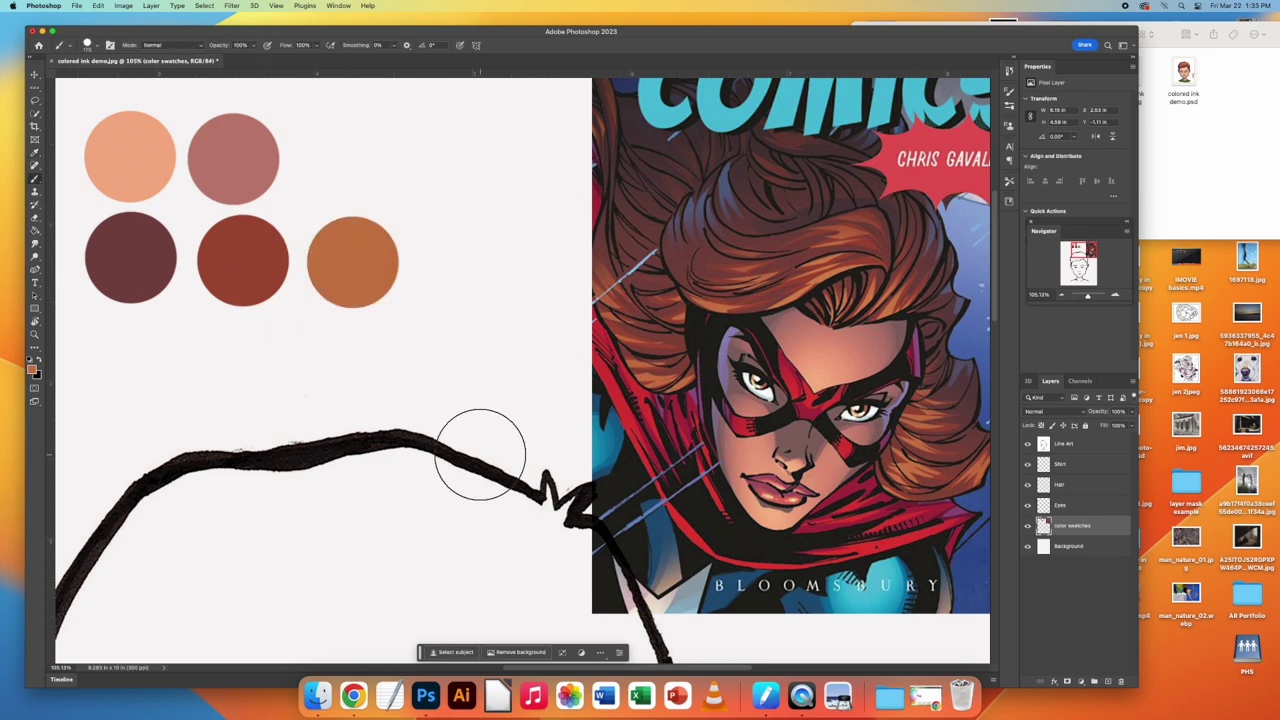
pyautogui.moveTo(1091, 295); pyautogui.dragTo(1087, 298)
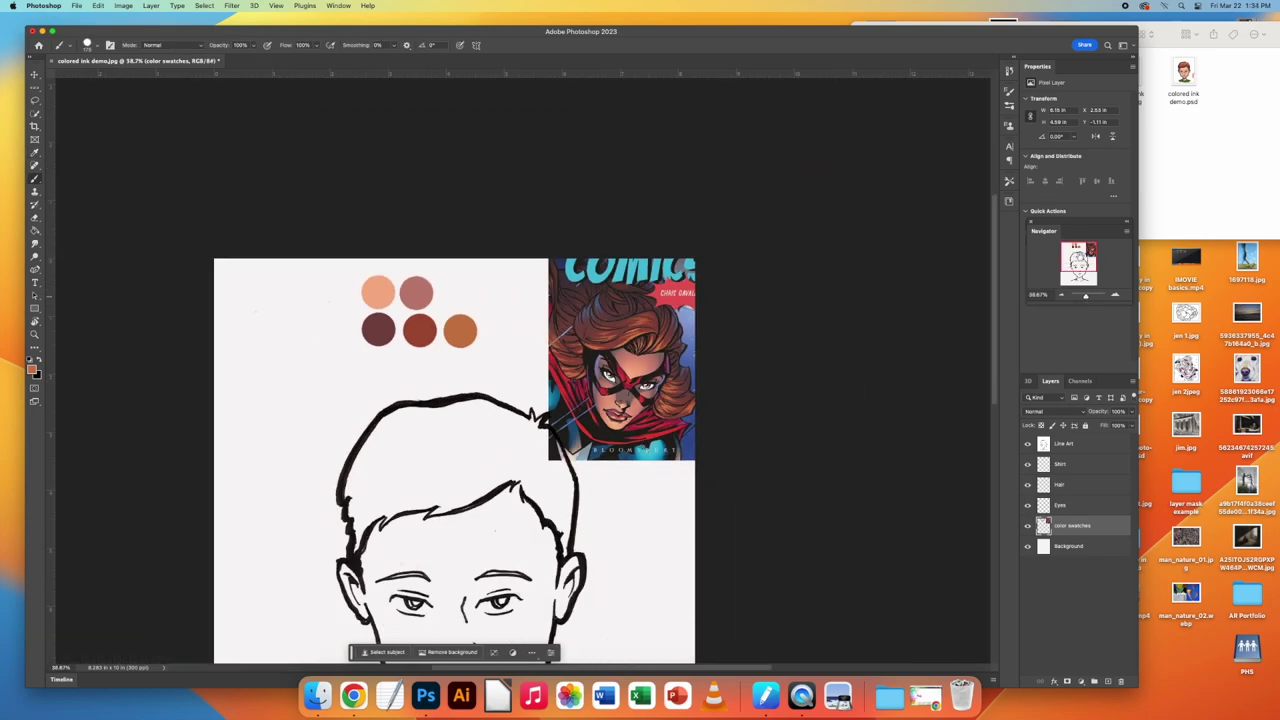
# Toggle the color swatches layer's visibility off and on to check it
pyautogui.scroll(-4, 454, 400)
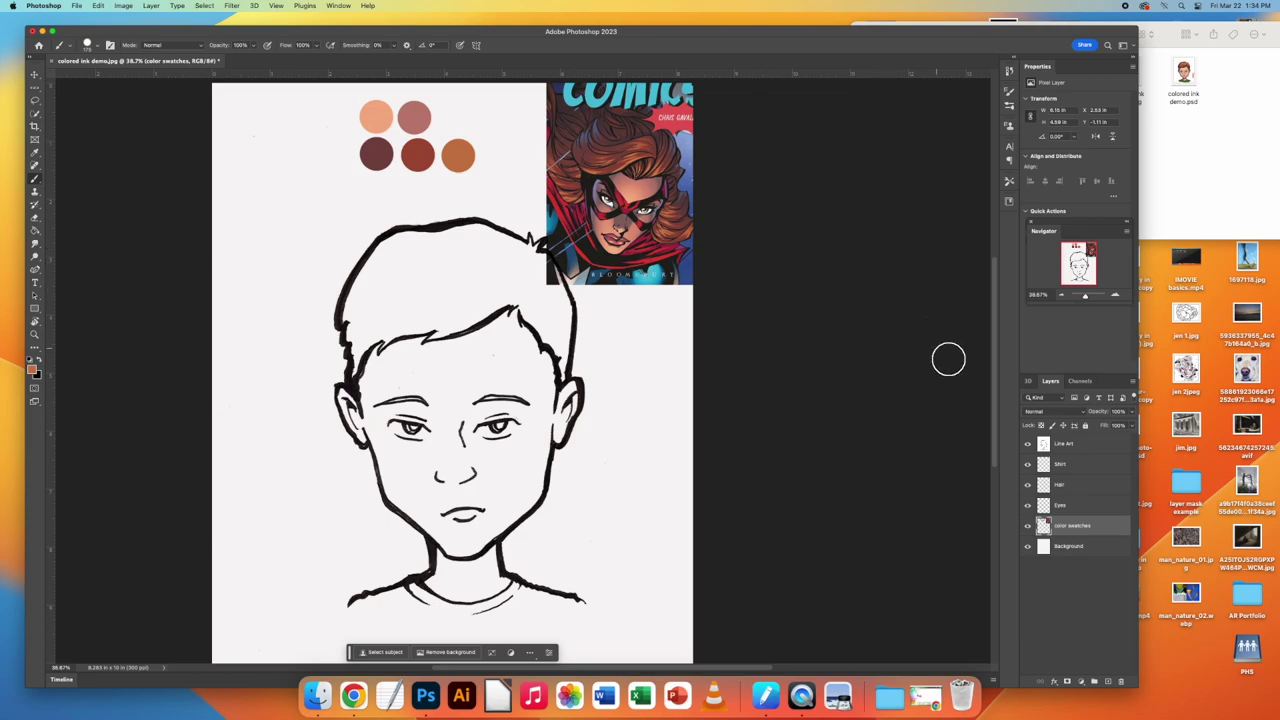
pyautogui.click(1028, 527)
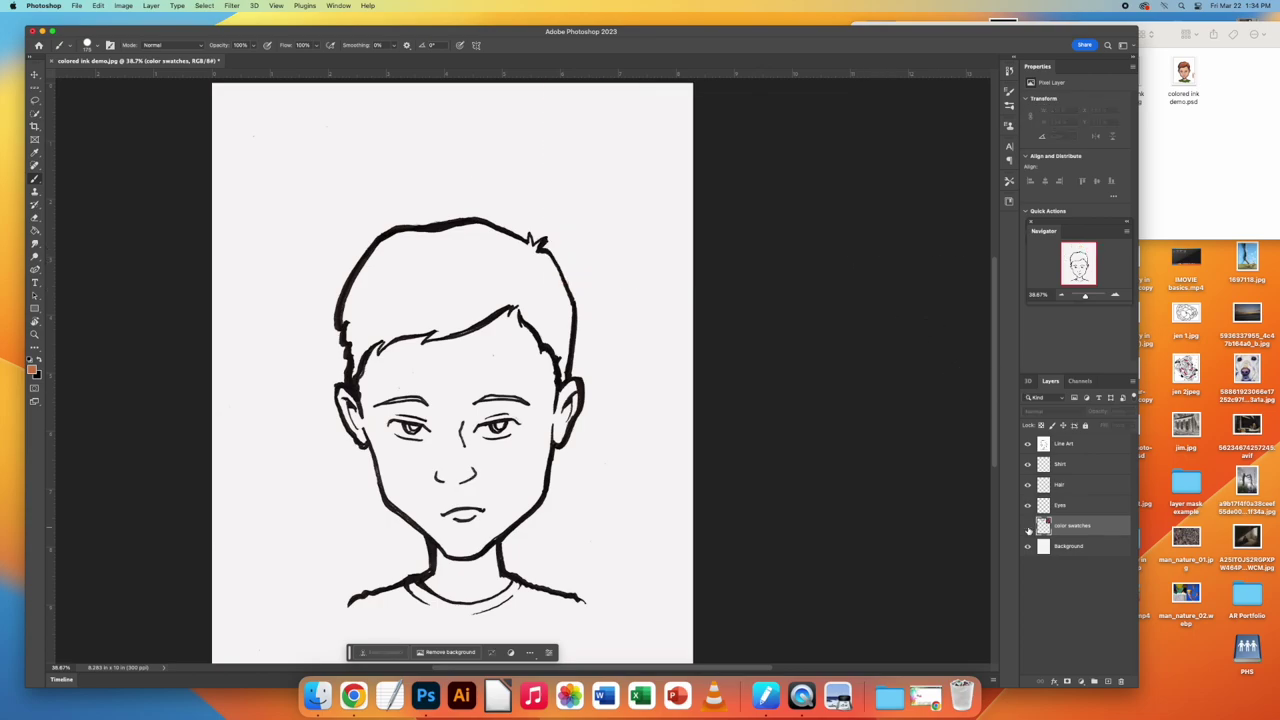
pyautogui.click(1028, 527)
pyautogui.click(1028, 527)
pyautogui.click(1028, 527)
# Nudge the line art drawing slightly into position on the canvas with the Move tool
pyautogui.press('v')
pyautogui.moveTo(496, 188)
pyautogui.mouseDown()
pyautogui.moveTo(524, 192)
pyautogui.moveTo(526, 205)
pyautogui.moveTo(523, 173)
pyautogui.moveTo(489, 173)
pyautogui.mouseUp()
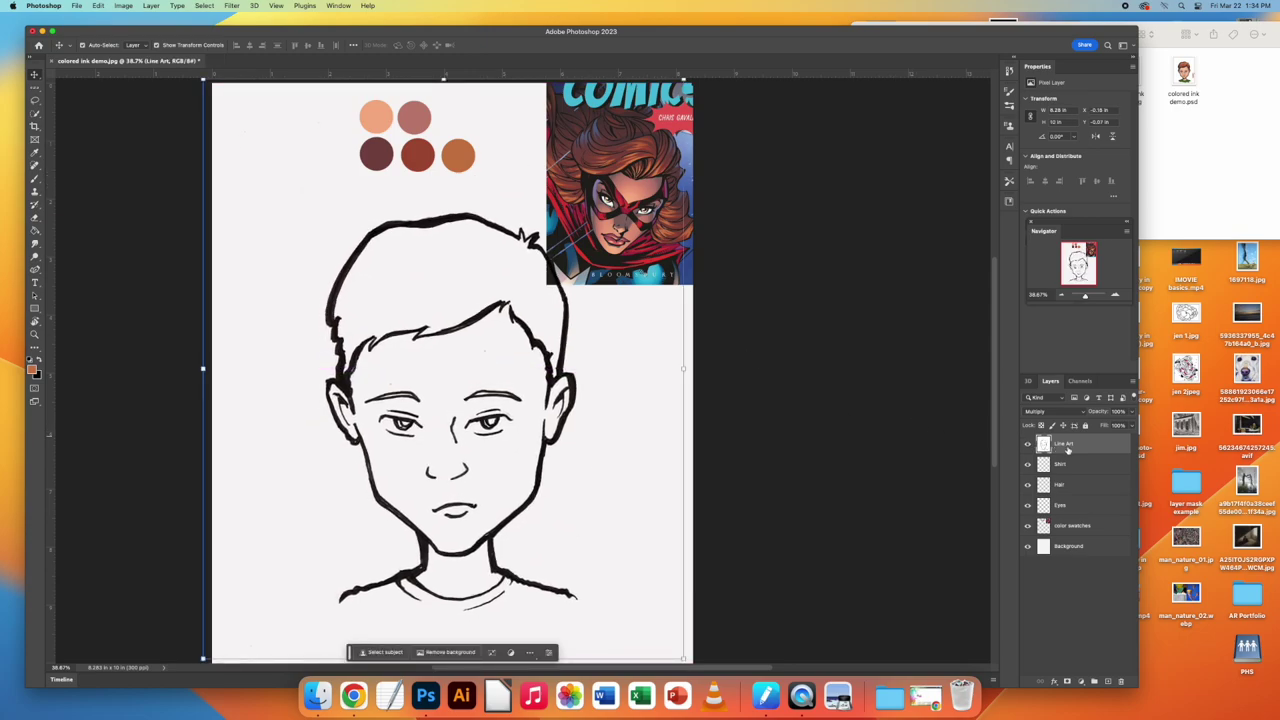
pyautogui.moveTo(531, 393)
pyautogui.mouseDown()
pyautogui.moveTo(515, 362)
pyautogui.moveTo(540, 401)
pyautogui.mouseUp()
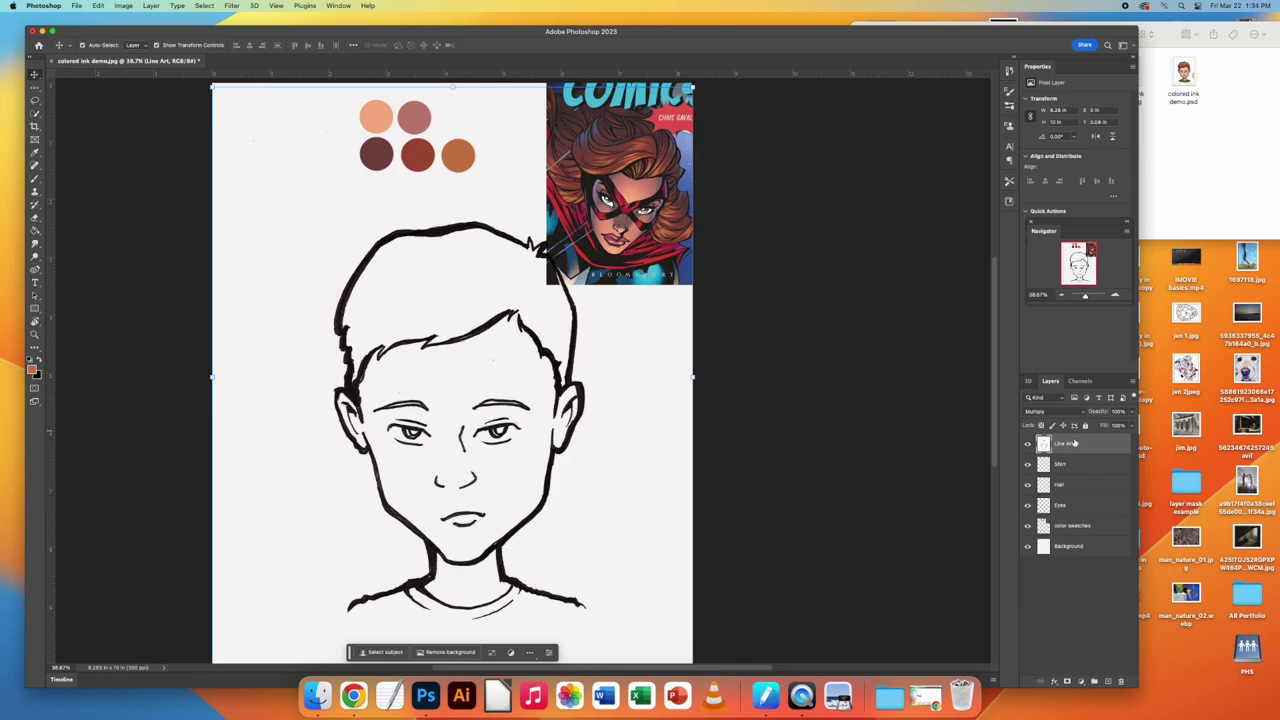
# Lock the Line Art and Background layers, then select the color swatches layer
pyautogui.click(1087, 425)
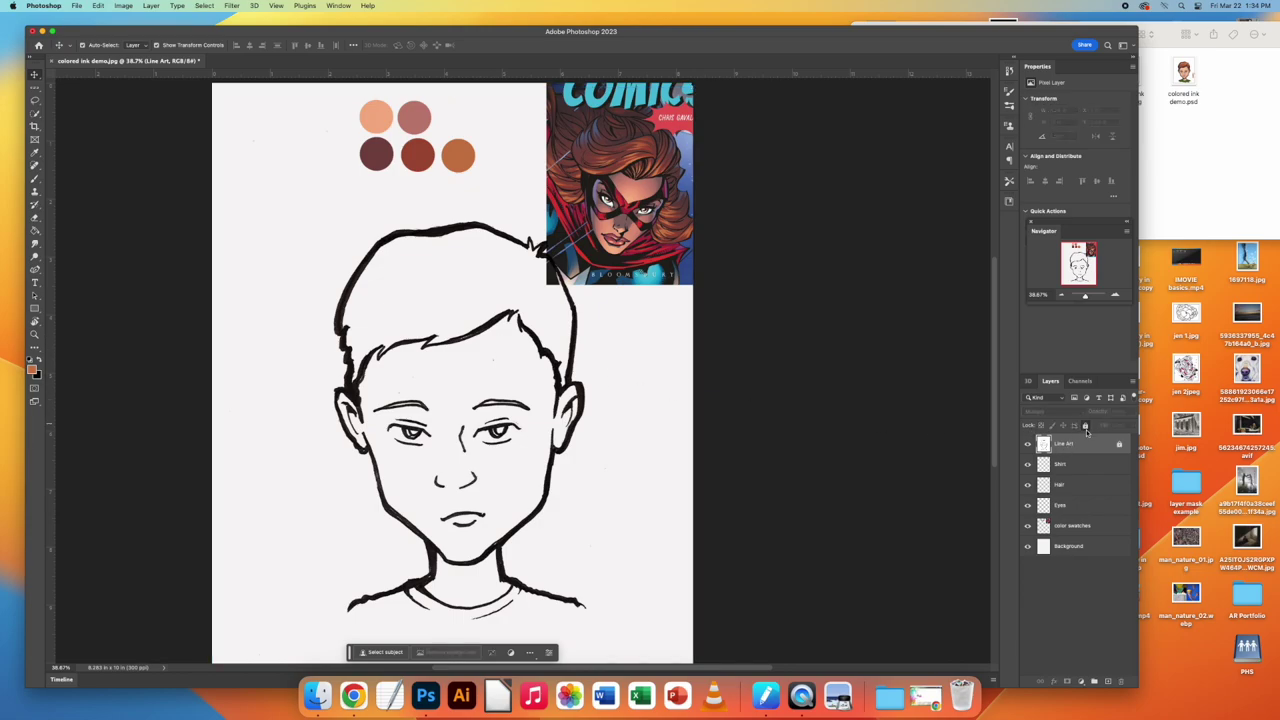
pyautogui.click(1095, 546)
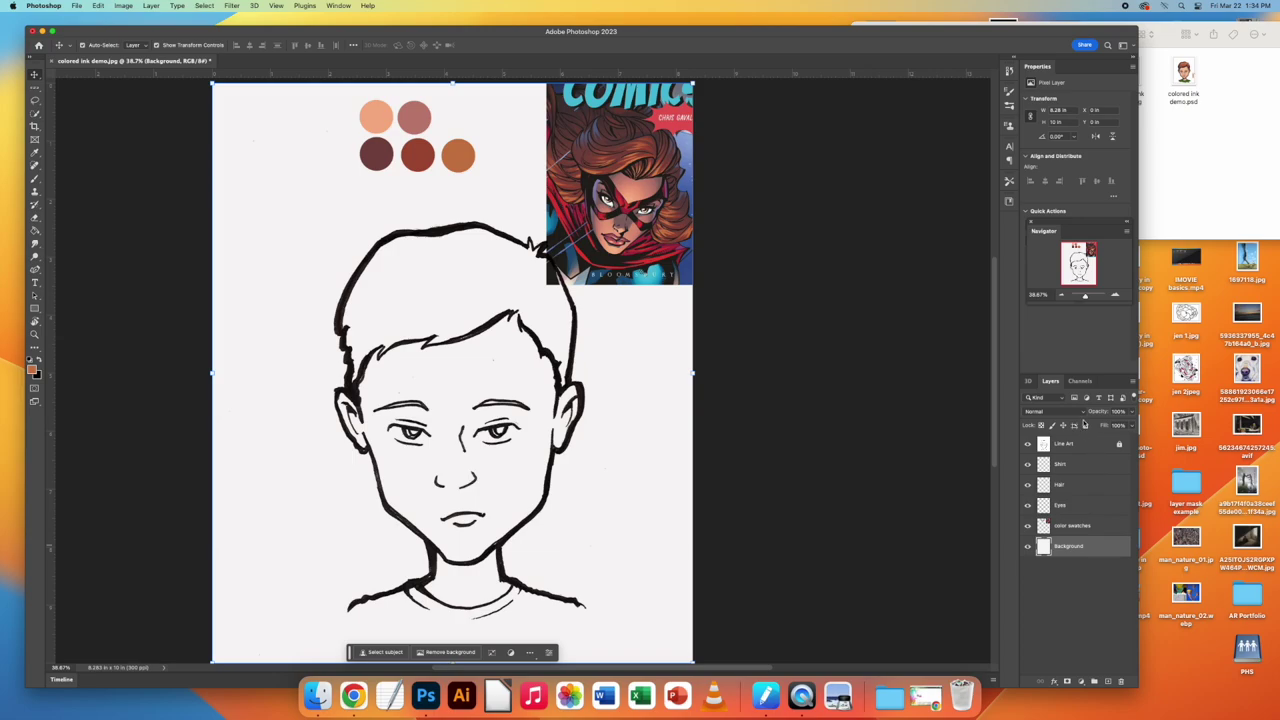
pyautogui.click(1087, 425)
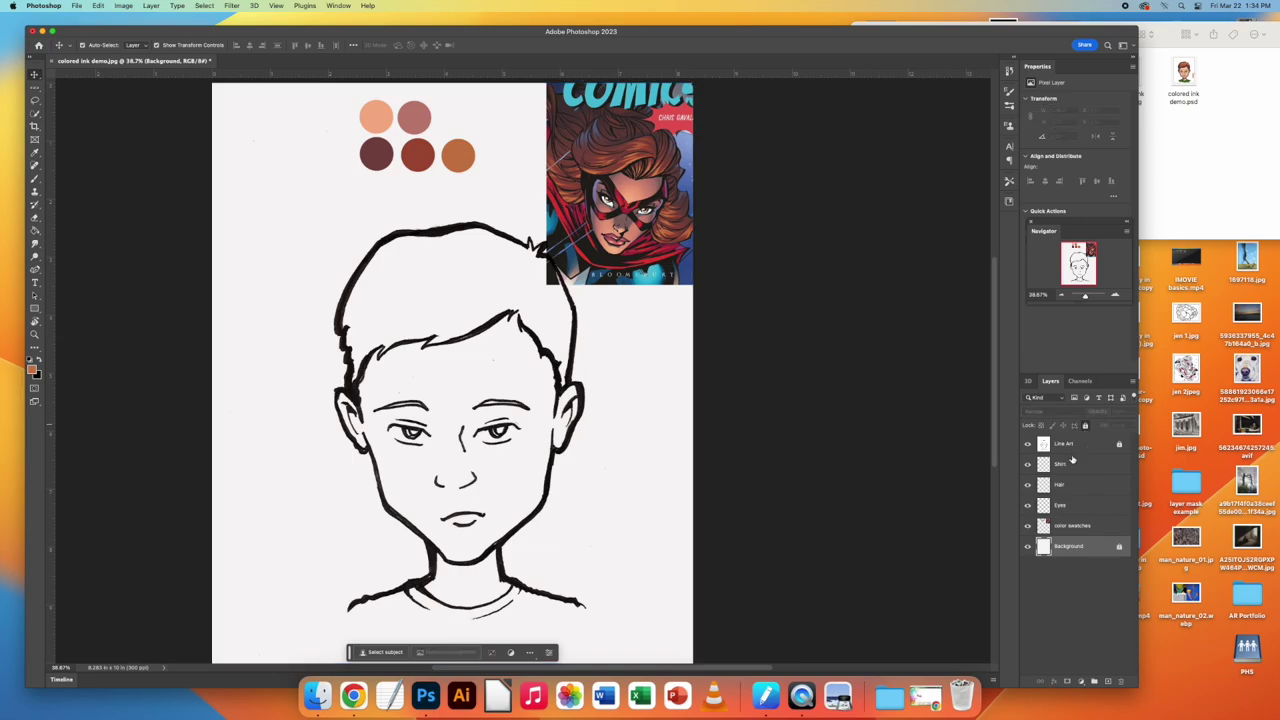
pyautogui.click(1105, 527)
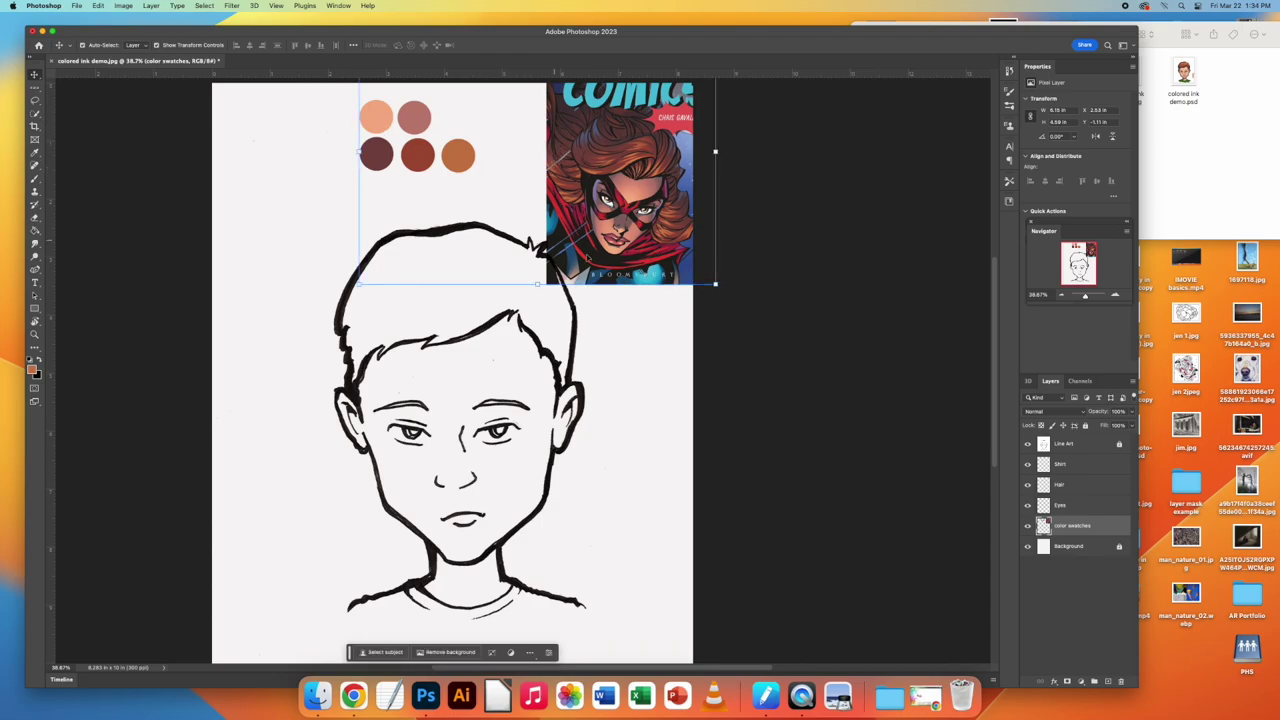
# Scale the color swatches to about 91% and move them to the page's top-right
pyautogui.moveTo(715, 285); pyautogui.dragTo(682, 261)
pyautogui.moveTo(476, 165); pyautogui.dragTo(683, 206)
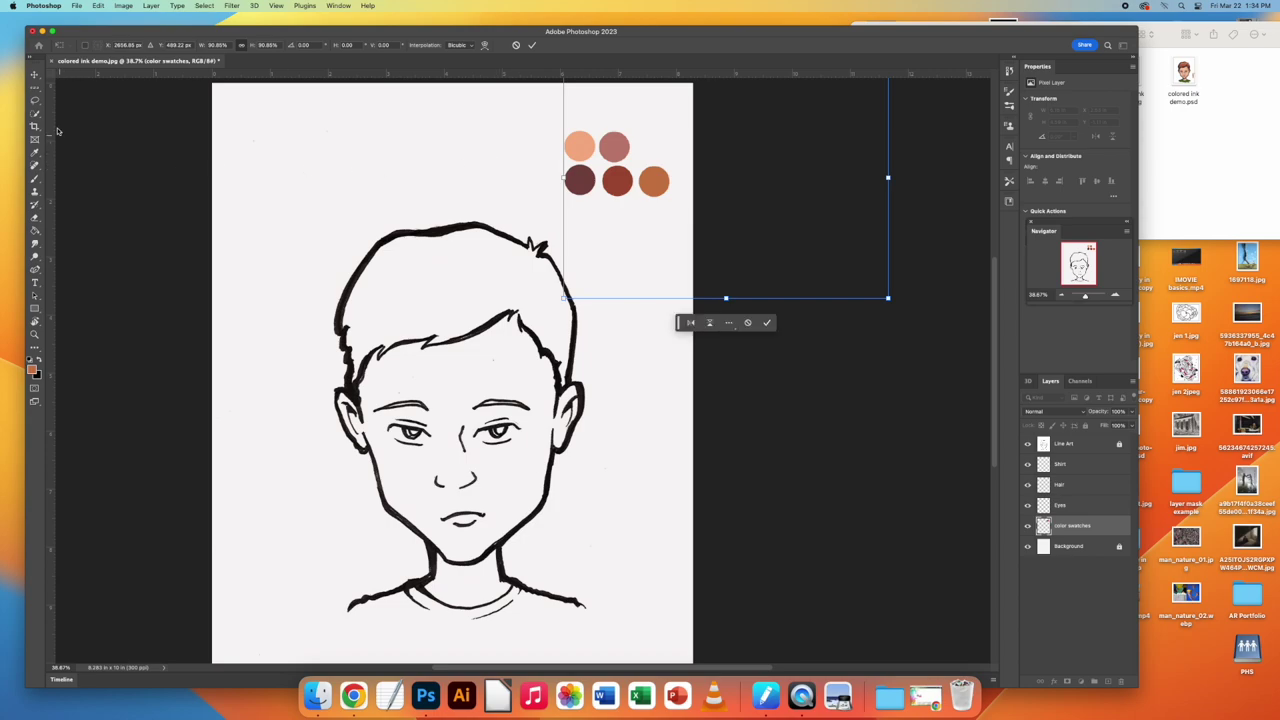
pyautogui.click(34, 74)
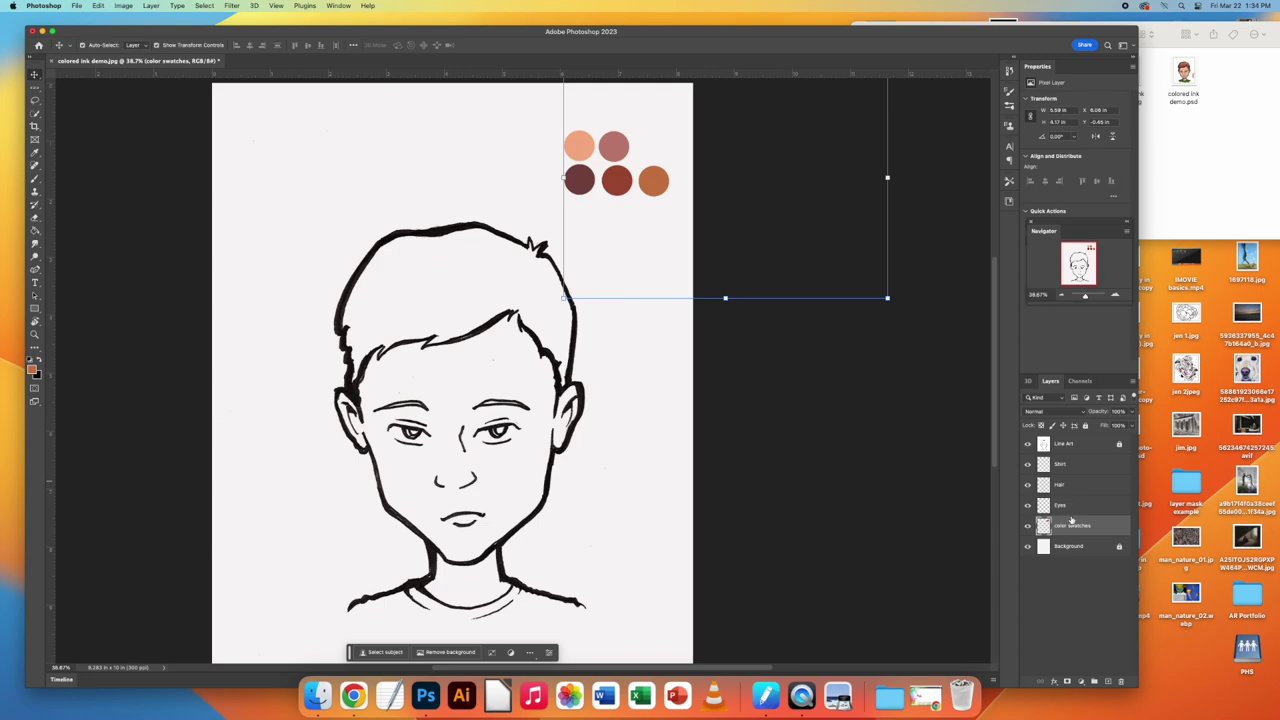
pyautogui.click(1108, 683)
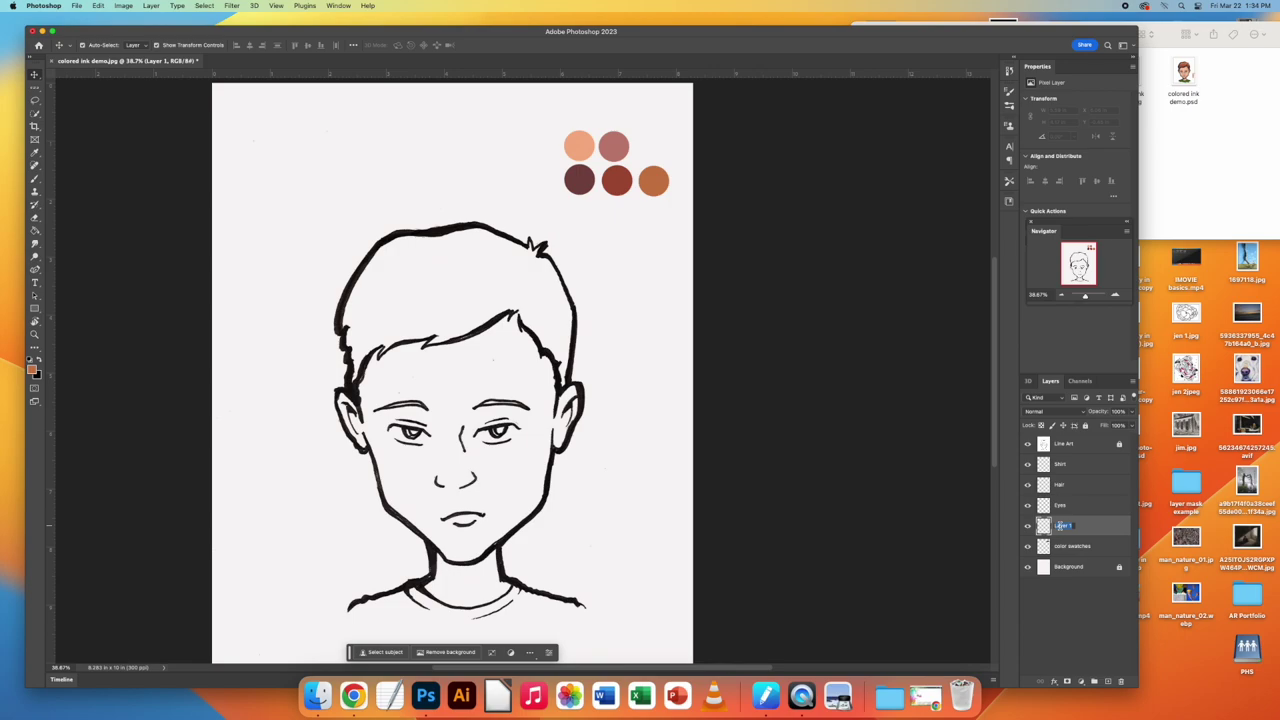
# Name the new layer Skin, lock the color swatches layer, and reselect Skin
pyautogui.write('Skin')
pyautogui.press('Return')
pyautogui.click(1083, 504)
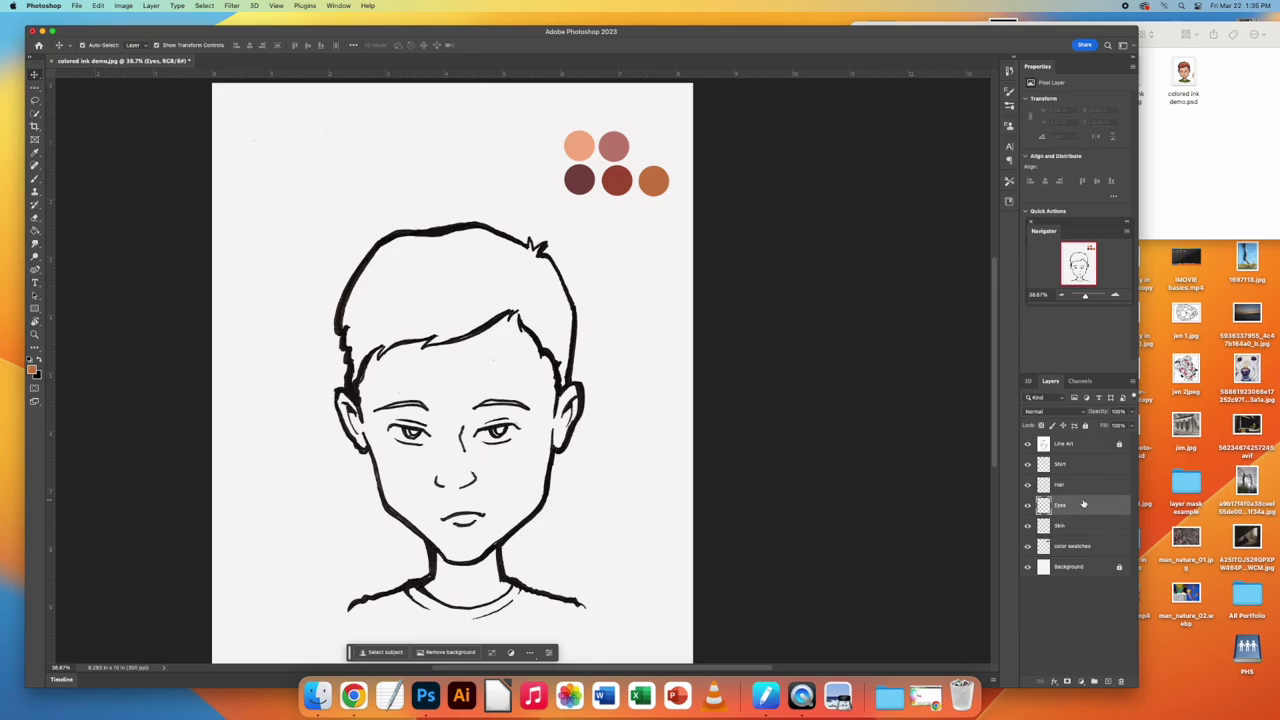
pyautogui.click(1095, 548)
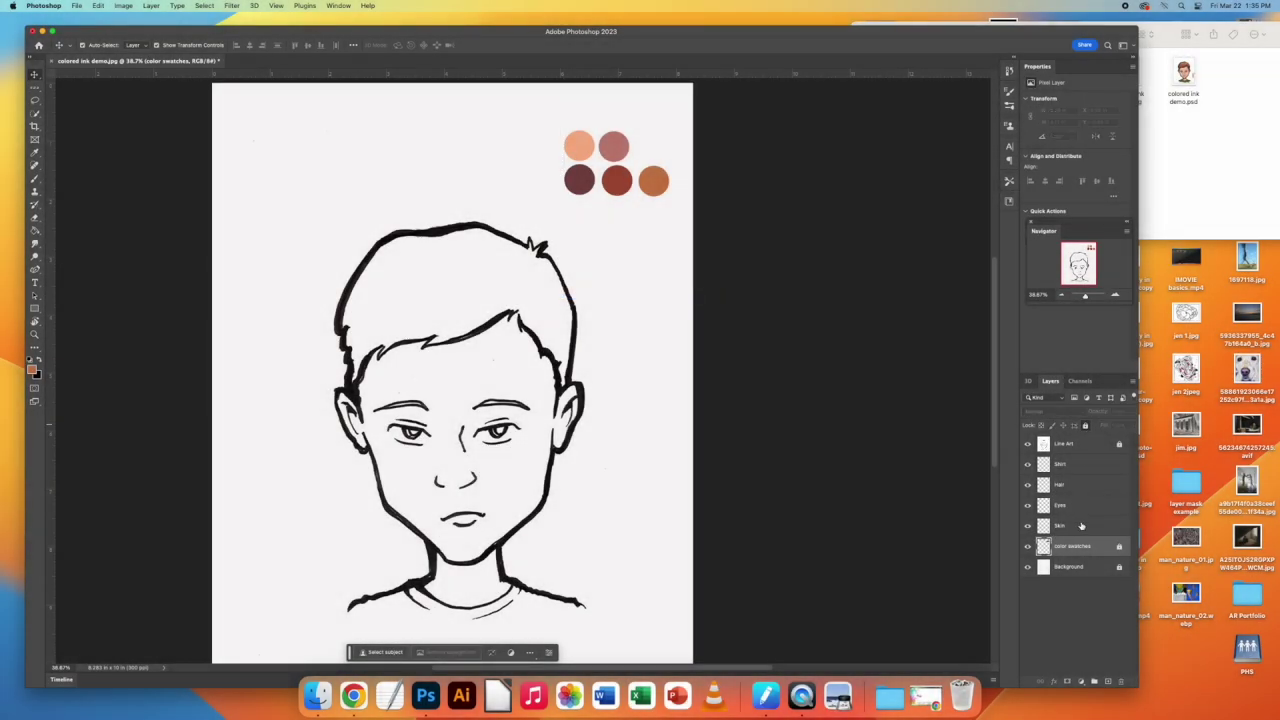
pyautogui.click(1081, 525)
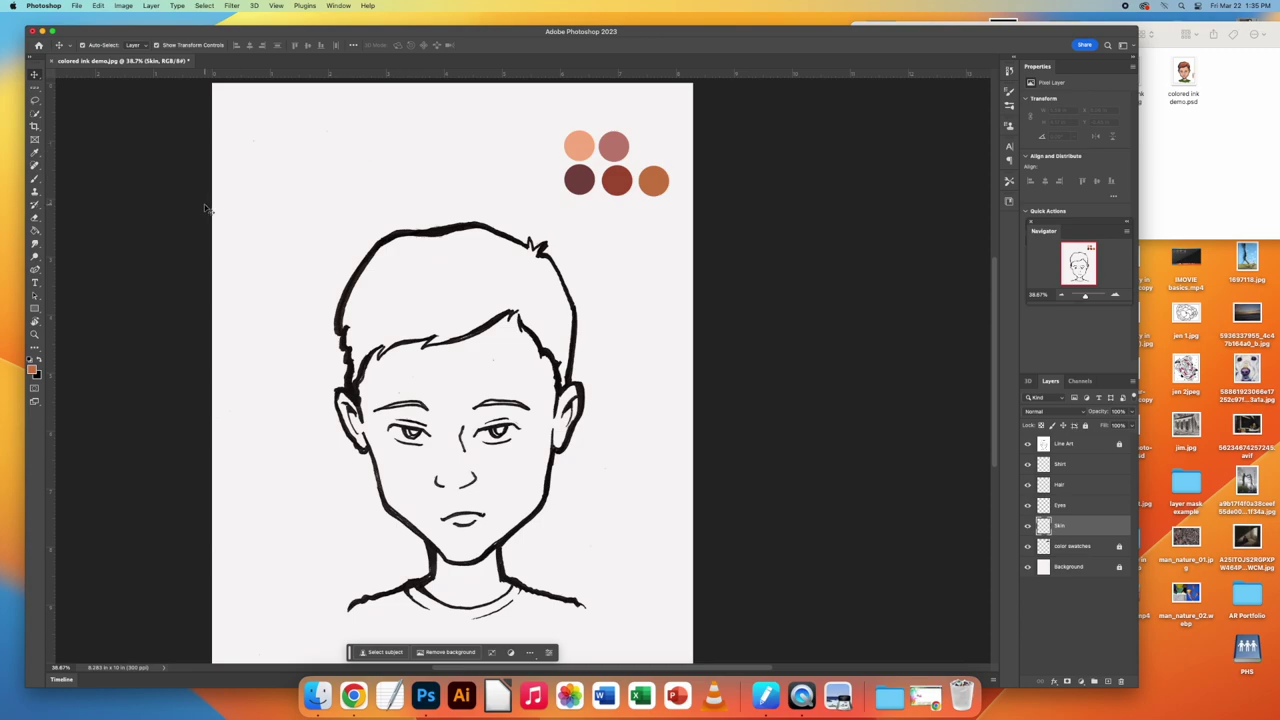
pyautogui.click(35, 178)
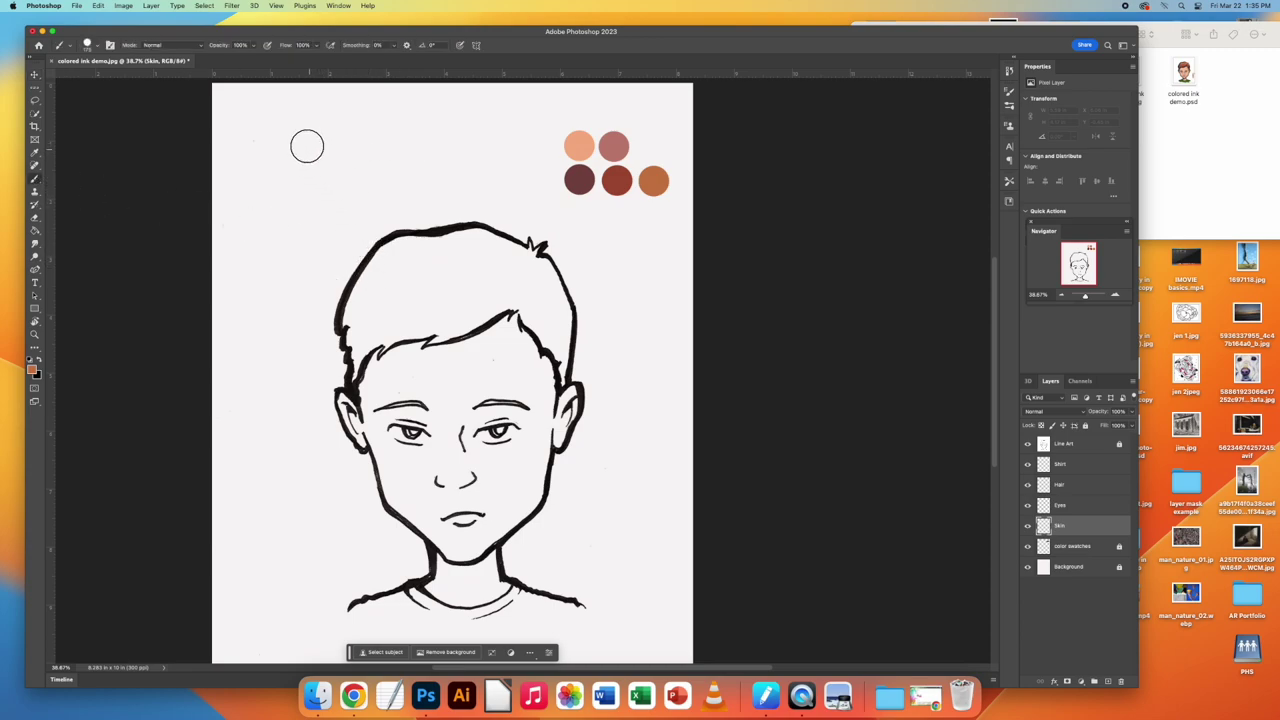
pyautogui.moveTo(324, 135)
pyautogui.mouseDown()
pyautogui.moveTo(262, 240)
pyautogui.moveTo(378, 172)
pyautogui.moveTo(300, 137)
pyautogui.mouseUp()
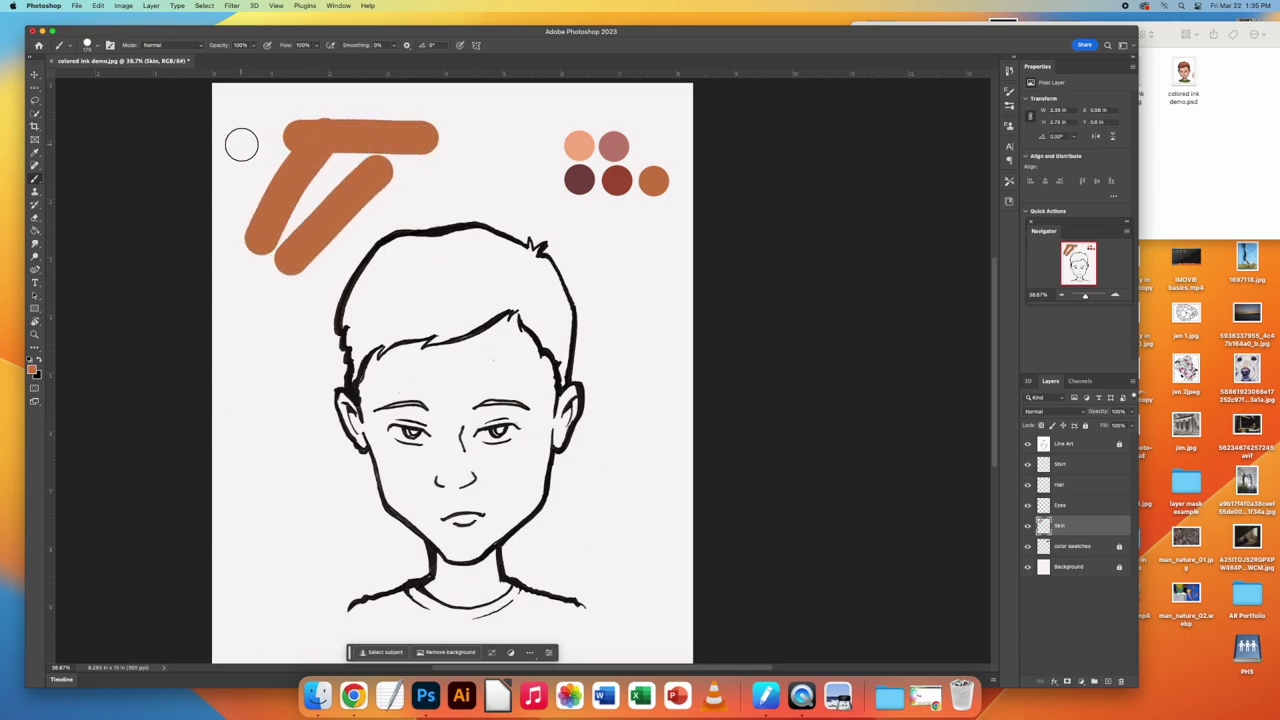
pyautogui.moveTo(256, 332)
pyautogui.mouseDown()
pyautogui.moveTo(233, 158)
pyautogui.moveTo(248, 210)
pyautogui.moveTo(251, 139)
pyautogui.moveTo(254, 237)
pyautogui.moveTo(217, 91)
pyautogui.moveTo(271, 150)
pyautogui.moveTo(218, 229)
pyautogui.moveTo(265, 260)
pyautogui.moveTo(261, 237)
pyautogui.moveTo(288, 215)
pyautogui.moveTo(276, 204)
pyautogui.moveTo(246, 191)
pyautogui.moveTo(218, 229)
pyautogui.moveTo(259, 150)
pyautogui.moveTo(229, 140)
pyautogui.mouseUp()
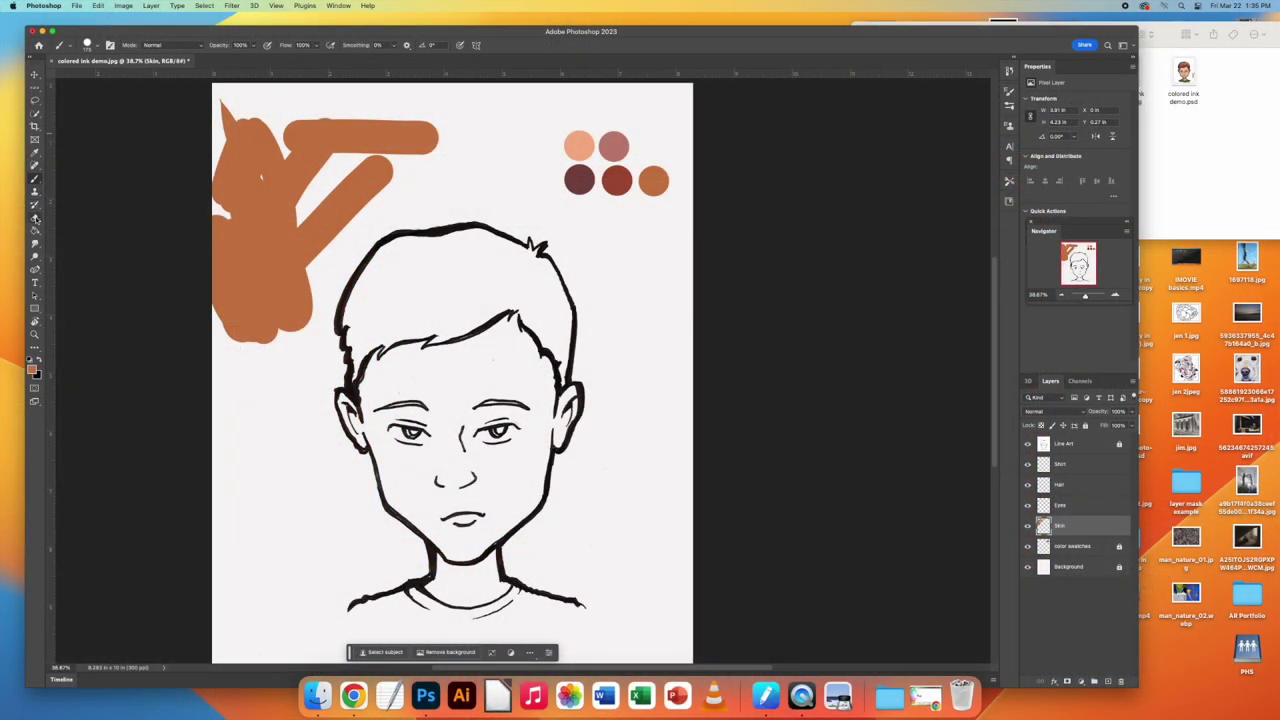
pyautogui.click(35, 218)
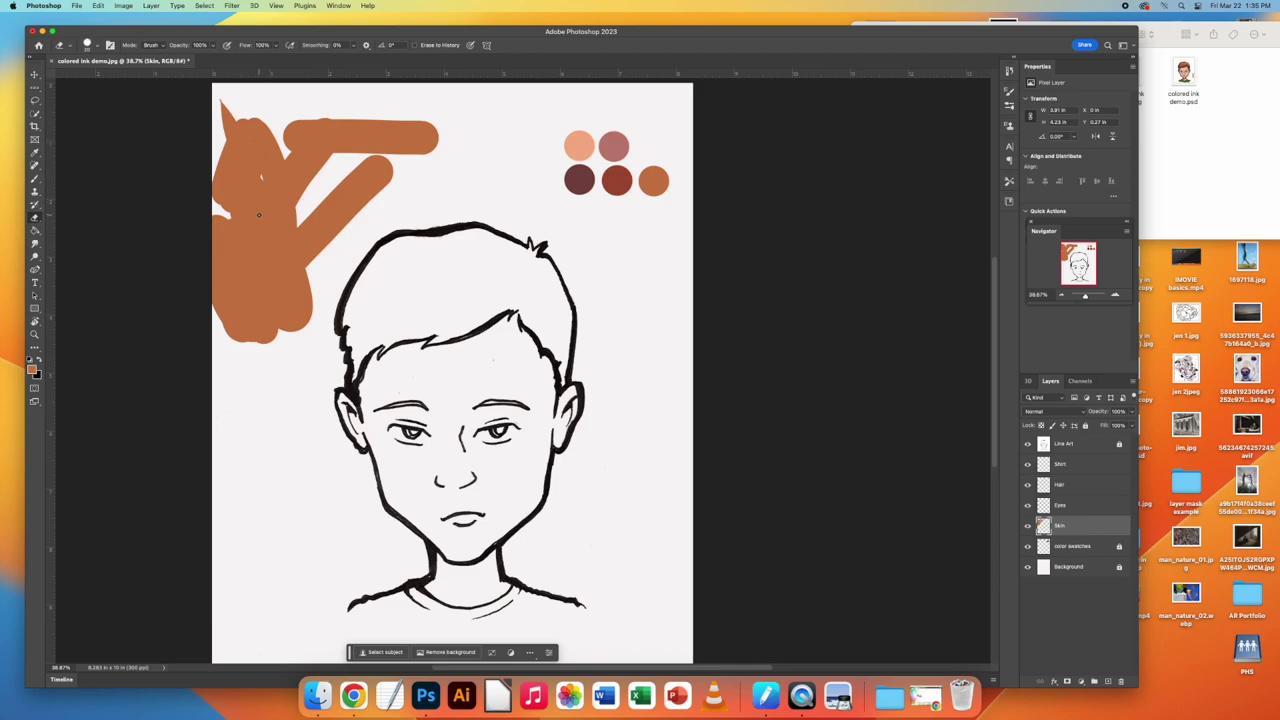
pyautogui.press(']')
pyautogui.press(']')
pyautogui.press(']')
pyautogui.press(']')
pyautogui.press(']')
pyautogui.press(']')
pyautogui.press(']')
pyautogui.press(']')
pyautogui.press(']')
pyautogui.press(']')
pyautogui.moveTo(257, 171)
pyautogui.mouseDown()
pyautogui.moveTo(227, 159)
pyautogui.moveTo(200, 204)
pyautogui.moveTo(198, 297)
pyautogui.moveTo(231, 300)
pyautogui.moveTo(332, 243)
pyautogui.moveTo(311, 336)
pyautogui.moveTo(355, 311)
pyautogui.moveTo(406, 178)
pyautogui.moveTo(362, 182)
pyautogui.moveTo(312, 222)
pyautogui.moveTo(288, 184)
pyautogui.moveTo(295, 80)
pyautogui.moveTo(406, 183)
pyautogui.moveTo(447, 124)
pyautogui.mouseUp()
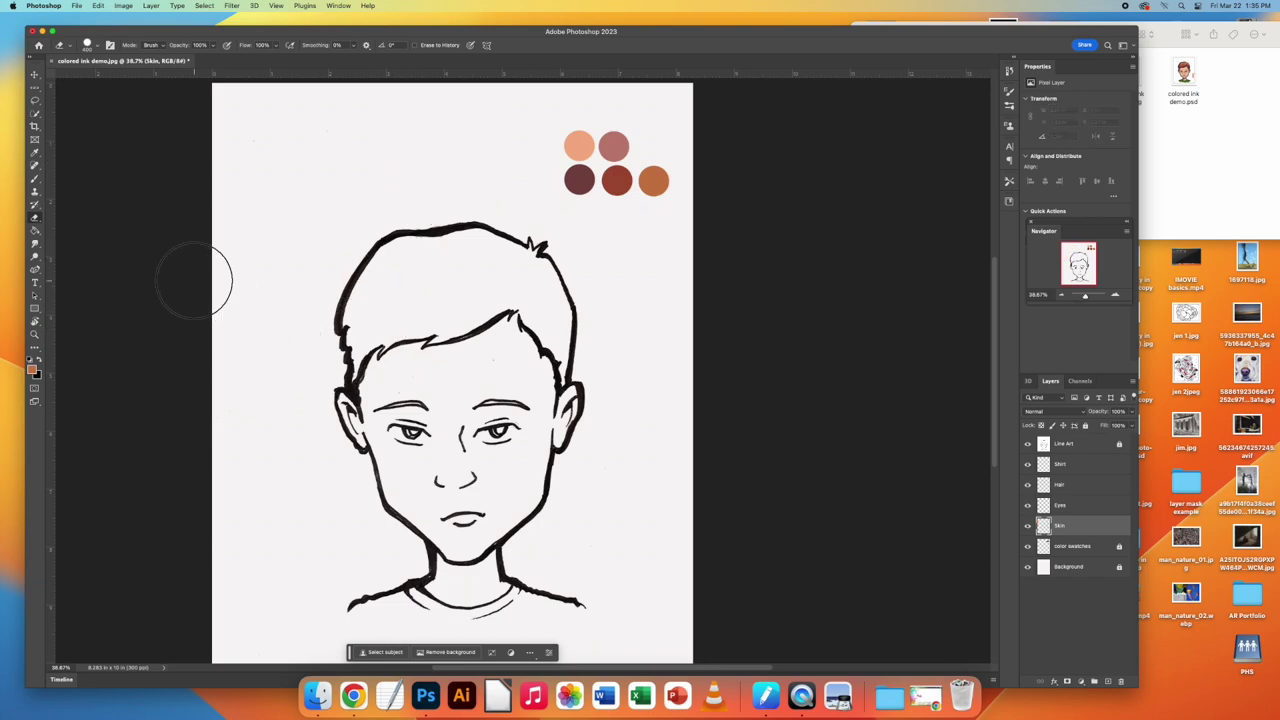
# Choose the Hard Round Pressure Size brush preset, then zoom into the face
pyautogui.click(35, 180)
pyautogui.click(98, 44)
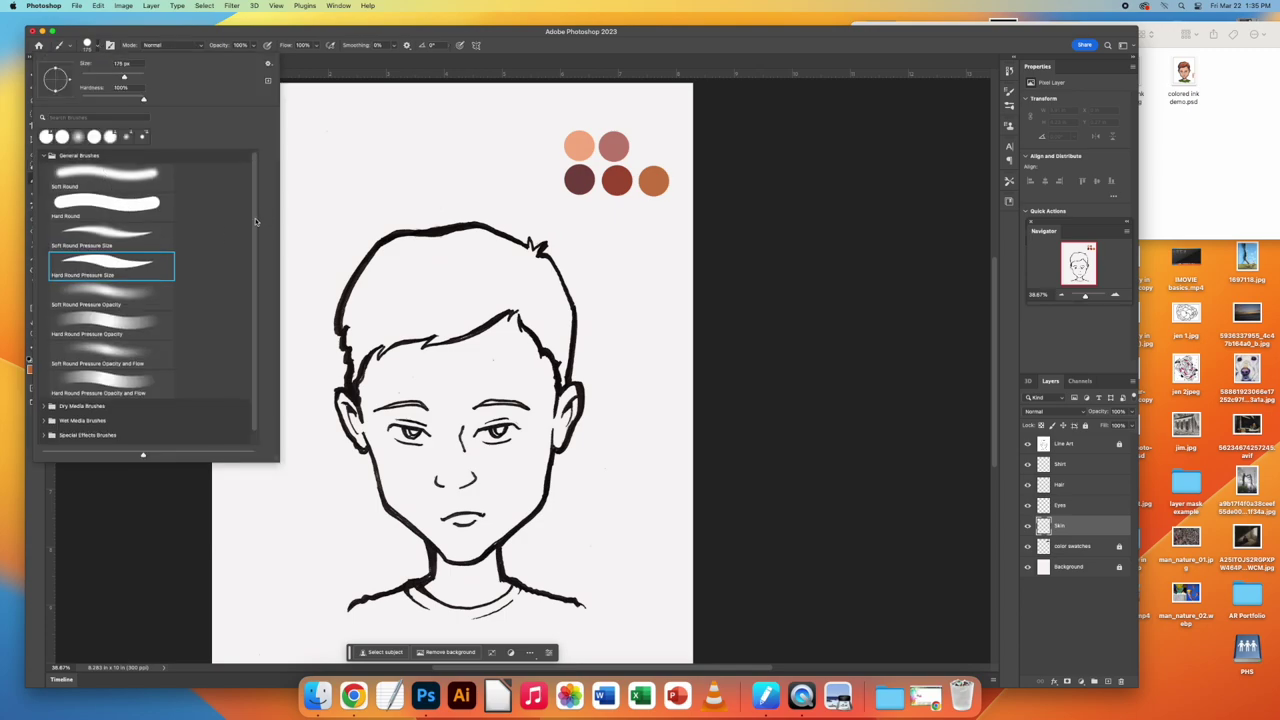
pyautogui.scroll(-2, 256, 260)
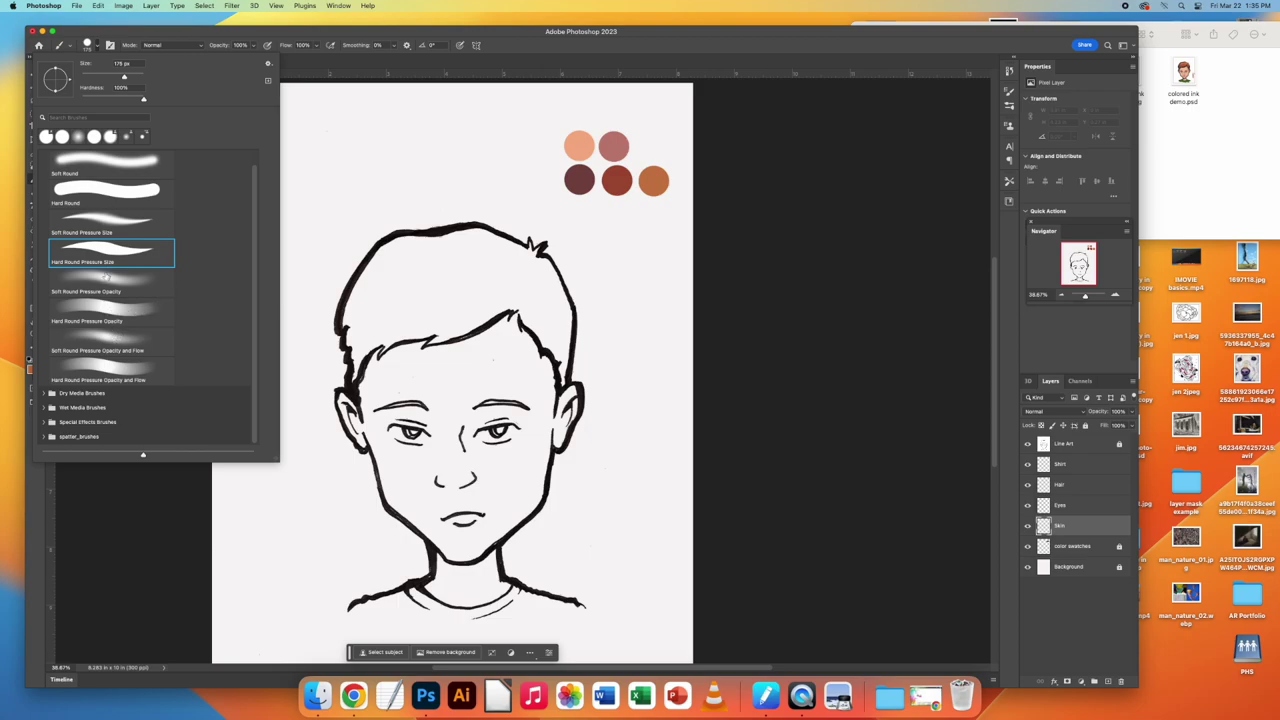
pyautogui.click(118, 250)
pyautogui.click(126, 284)
pyautogui.click(132, 314)
pyautogui.click(135, 333)
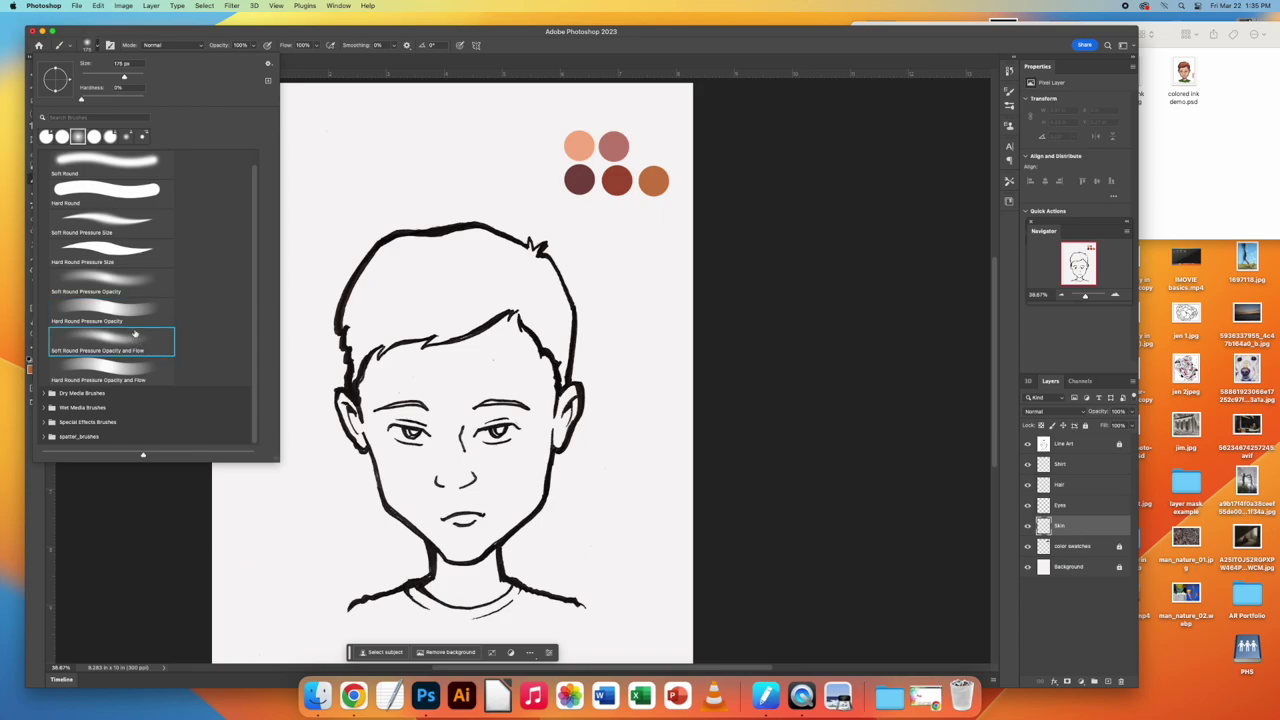
pyautogui.click(119, 247)
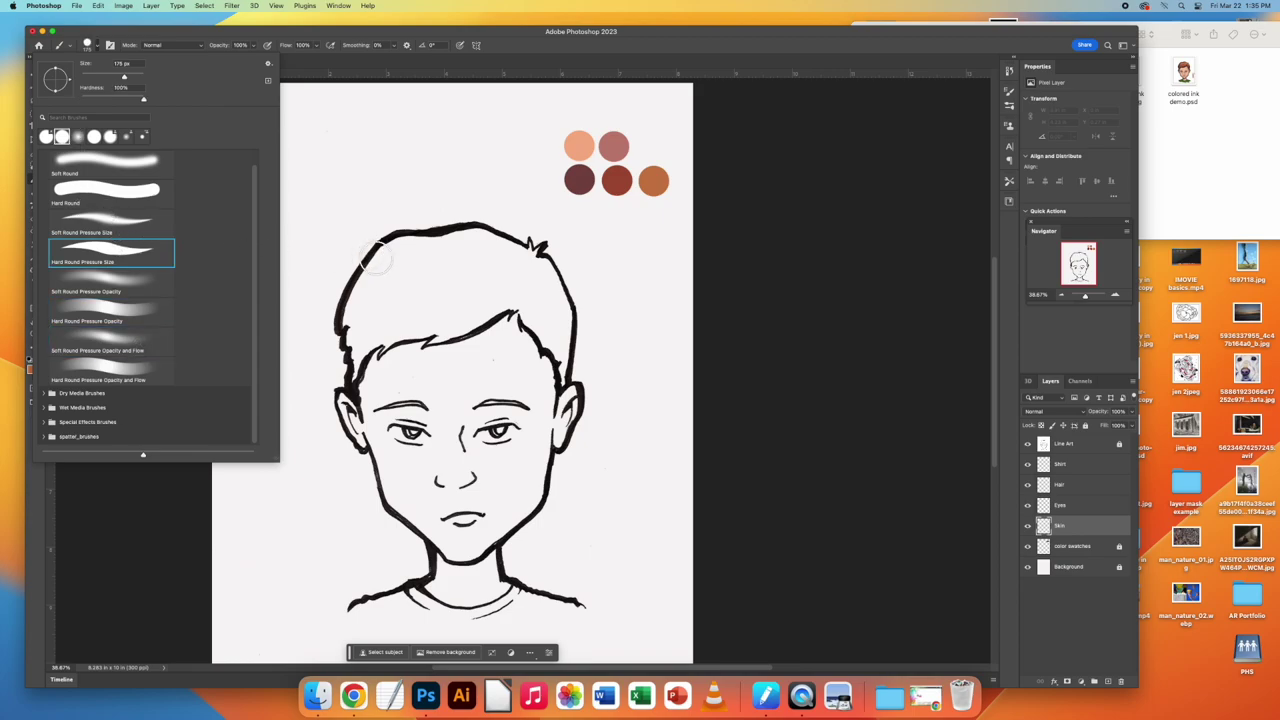
pyautogui.press('super+1')
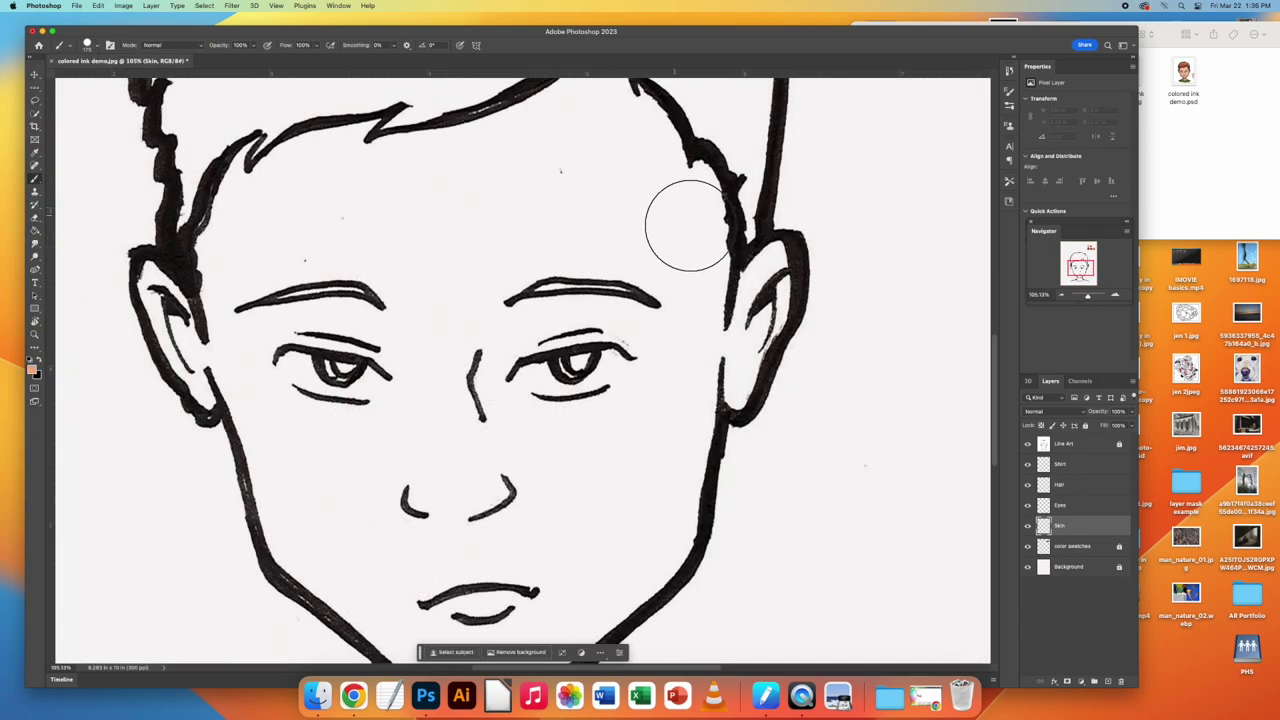
# Erase the ink stroke between cheek and ear on Line Art with a smaller eraser
pyautogui.click(1084, 444)
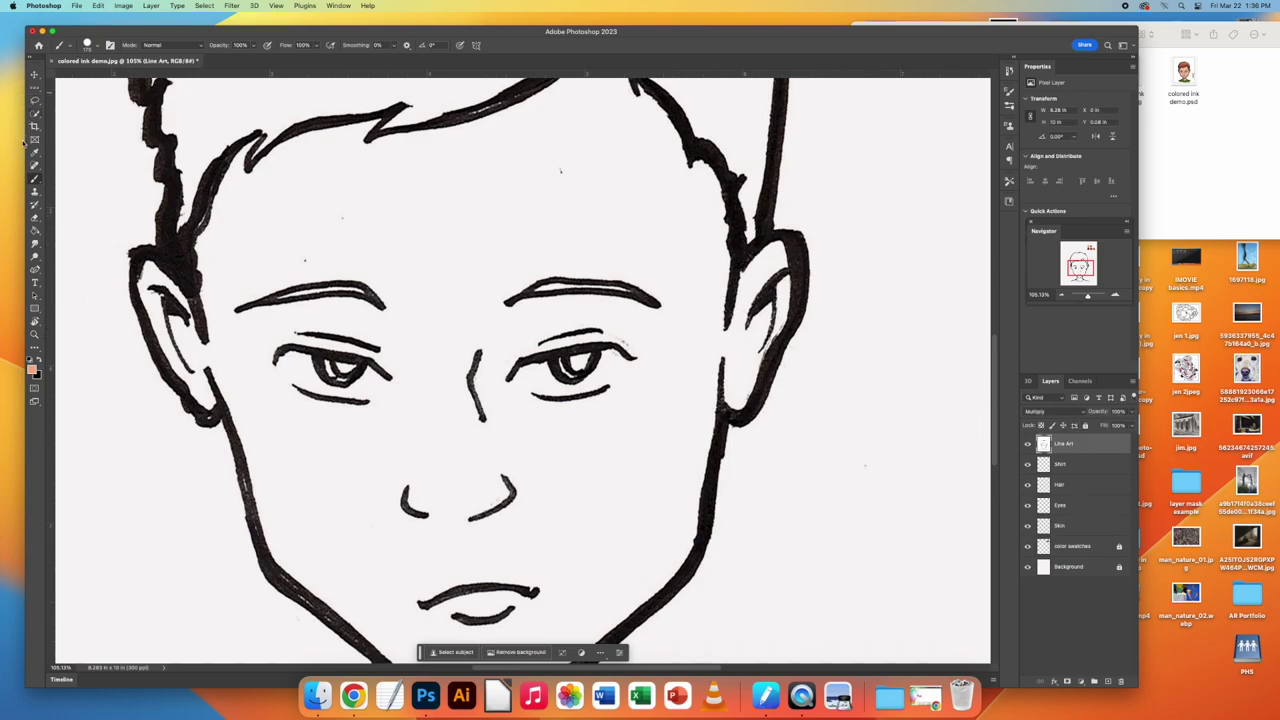
pyautogui.click(35, 216)
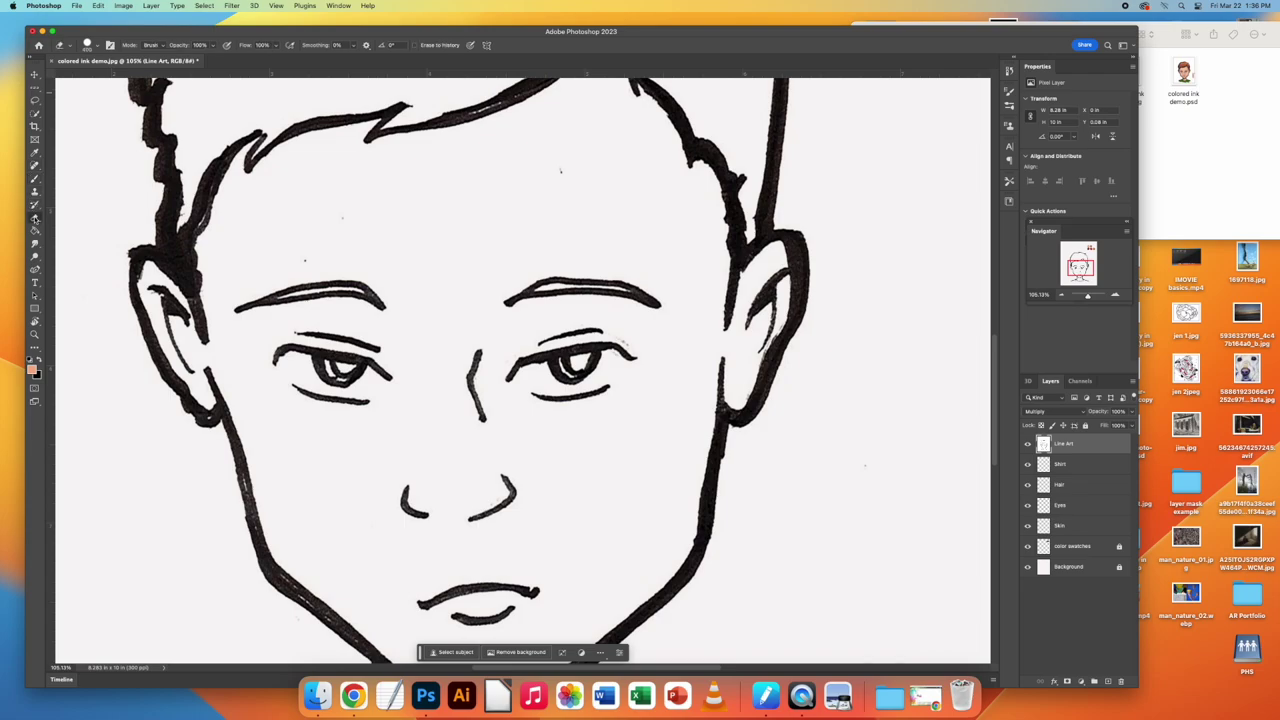
pyautogui.press('[')
pyautogui.press('[')
pyautogui.press('[')
pyautogui.press('[')
pyautogui.press('[')
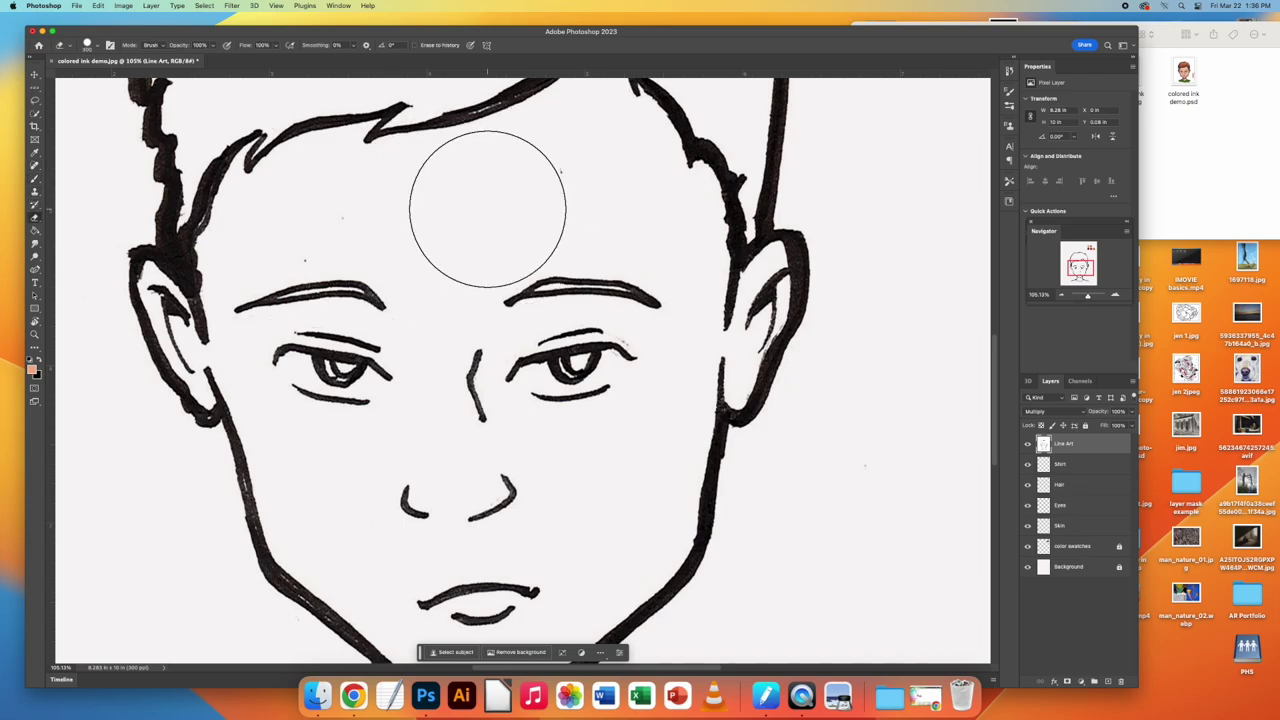
pyautogui.press('[')
pyautogui.press('[')
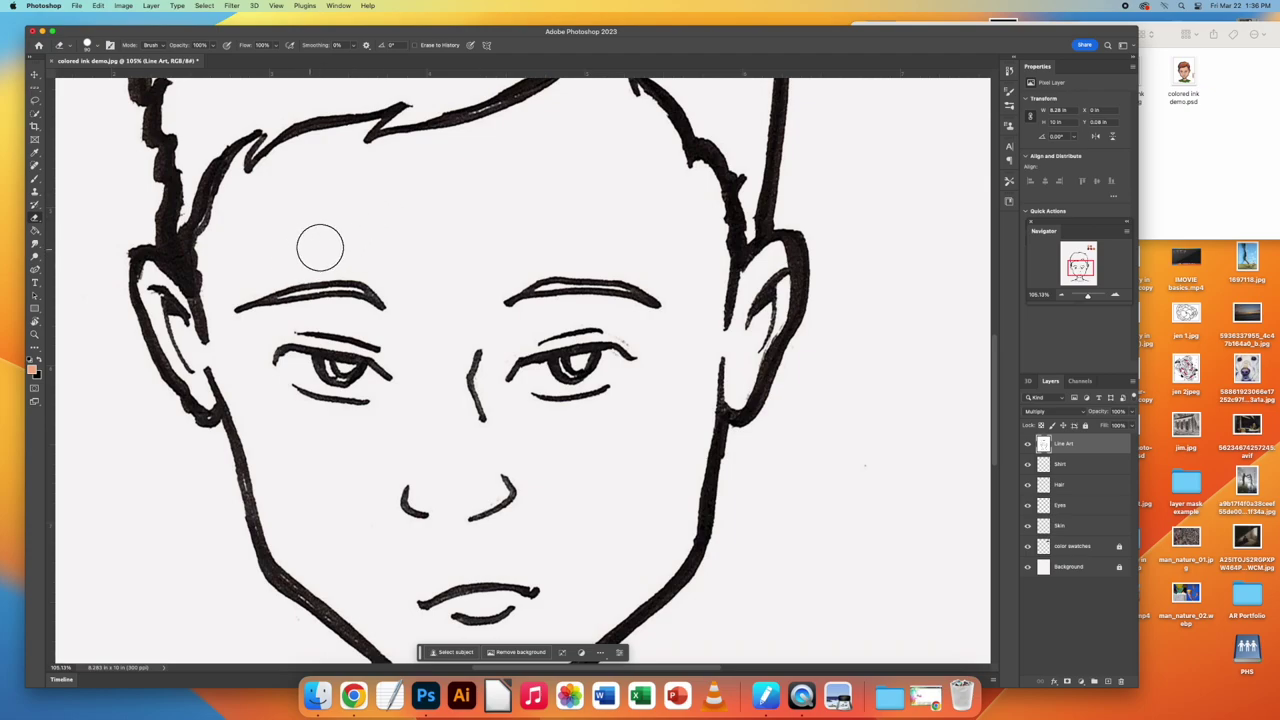
pyautogui.moveTo(724, 366); pyautogui.dragTo(776, 324)
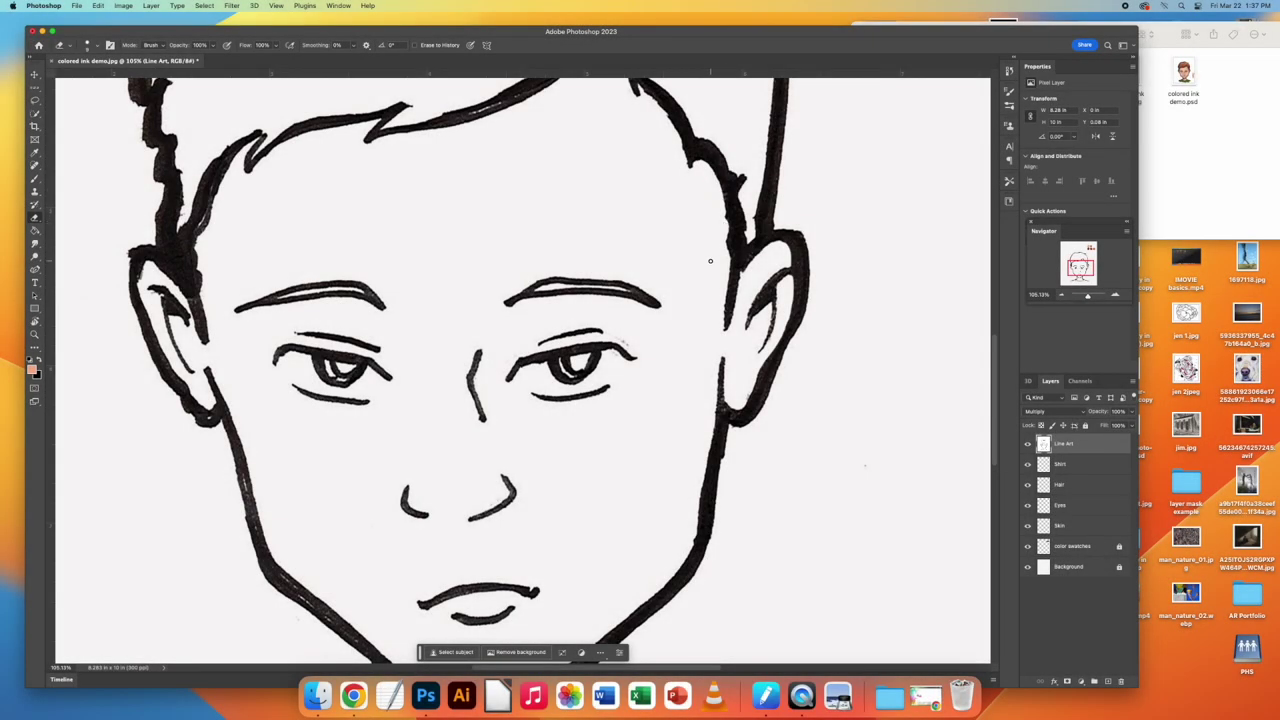
# Clean up stray ink on the hair tuft, pupil edge and beside the right eye
pyautogui.scroll(5, 711, 214)
pyautogui.moveTo(820, 186); pyautogui.dragTo(830, 170)
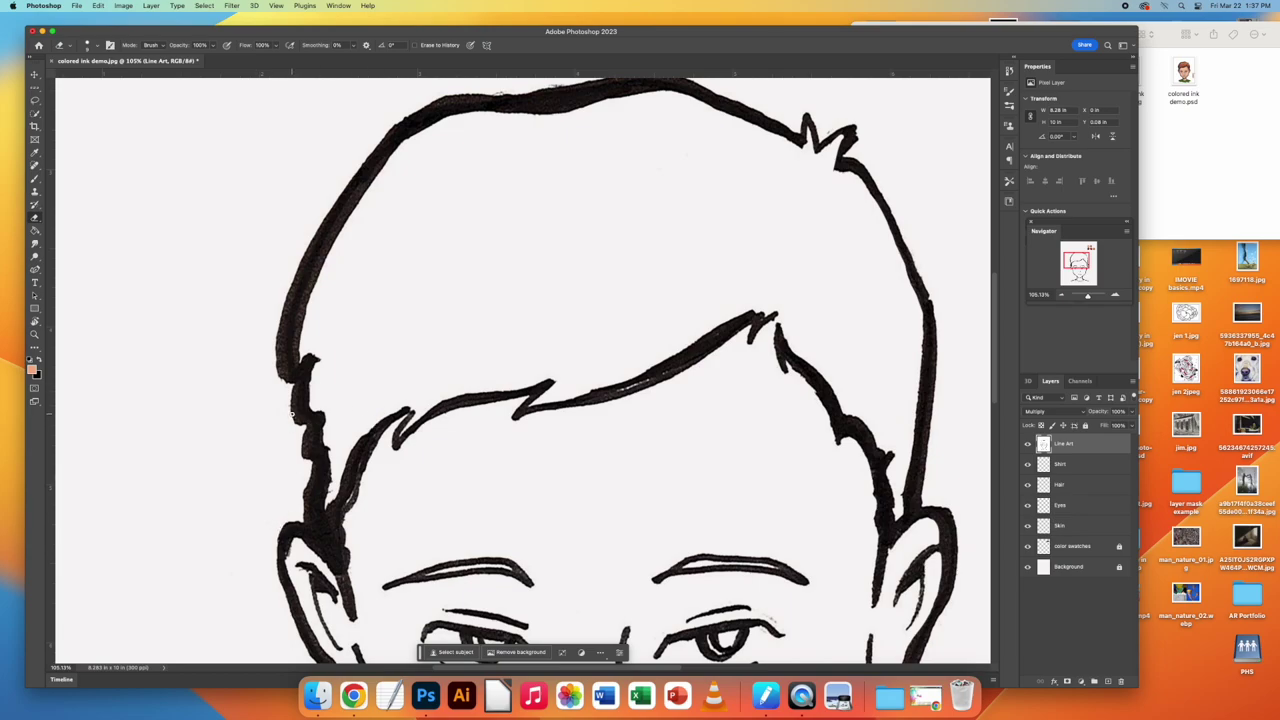
pyautogui.scroll(-10, 771, 456)
pyautogui.scroll(5, 643, 416)
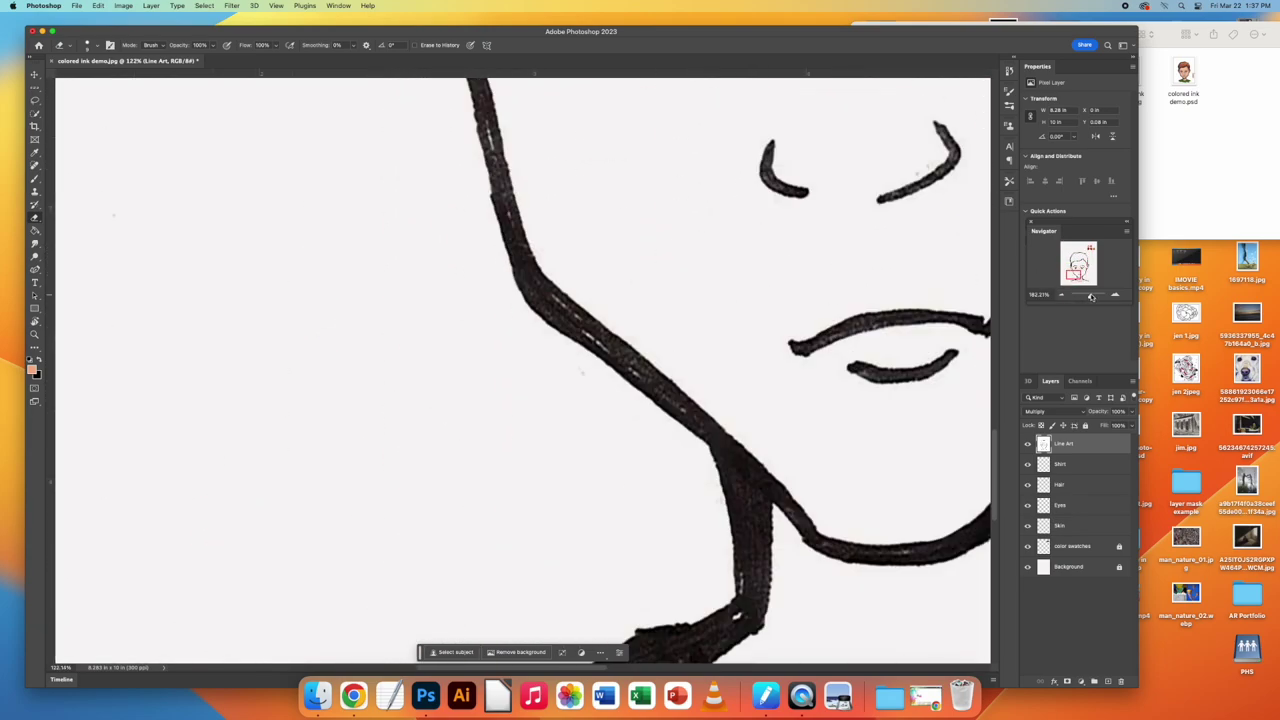
pyautogui.moveTo(817, 291); pyautogui.dragTo(846, 316)
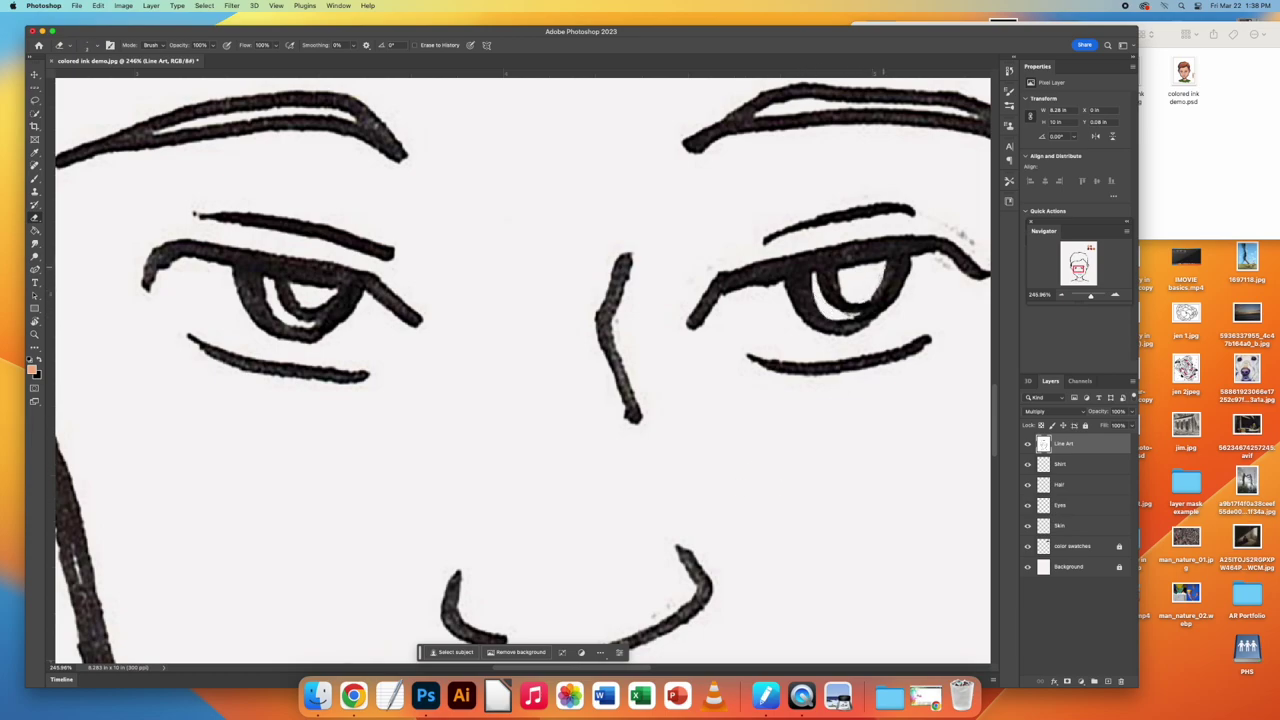
pyautogui.moveTo(946, 219); pyautogui.dragTo(942, 264)
pyautogui.moveTo(1091, 296); pyautogui.dragTo(1087, 298)
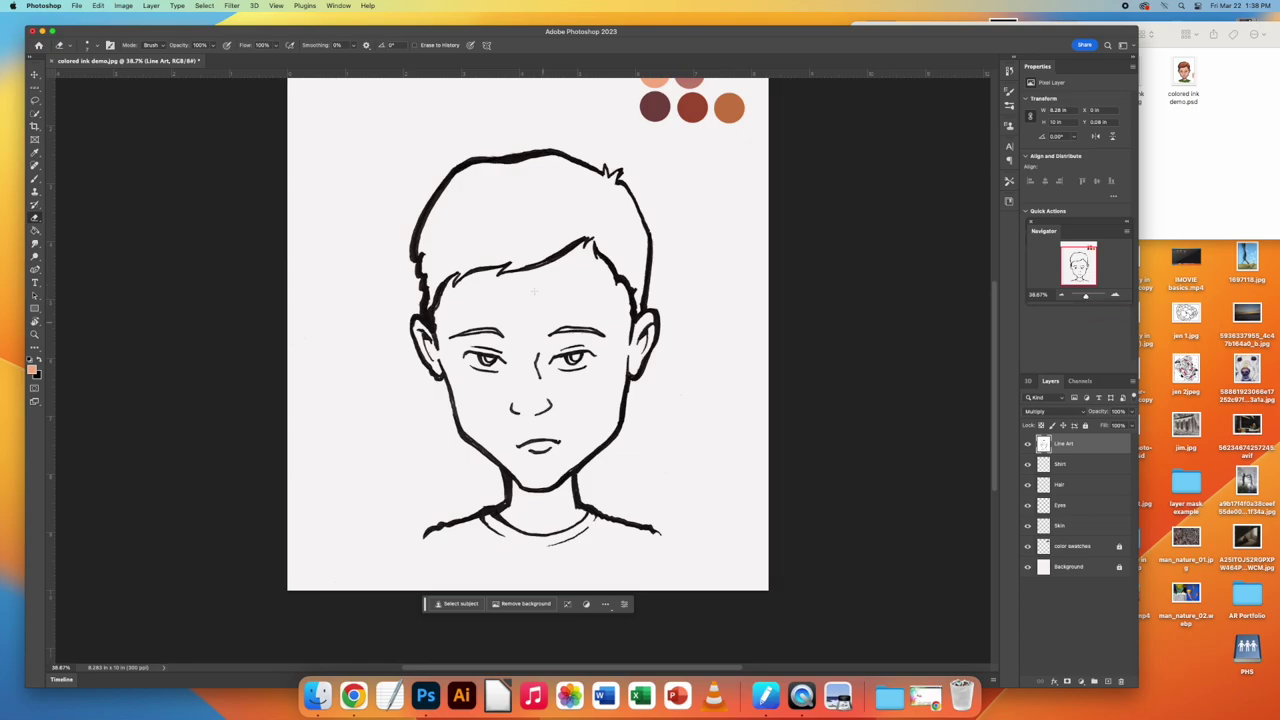
# Lock the Line Art layer, select the Skin layer and zoom in on the face
pyautogui.click(1086, 426)
pyautogui.click(1087, 527)
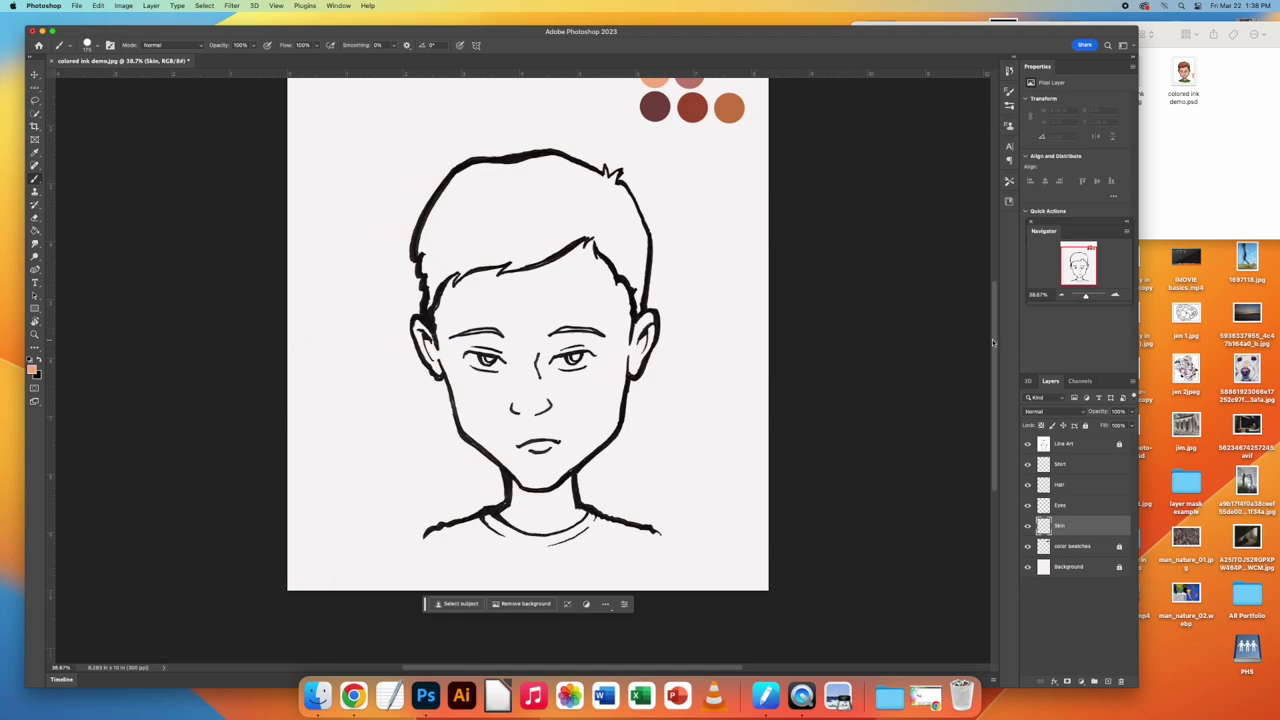
pyautogui.scroll(2, 993, 323)
pyautogui.scroll(5, 993, 320)
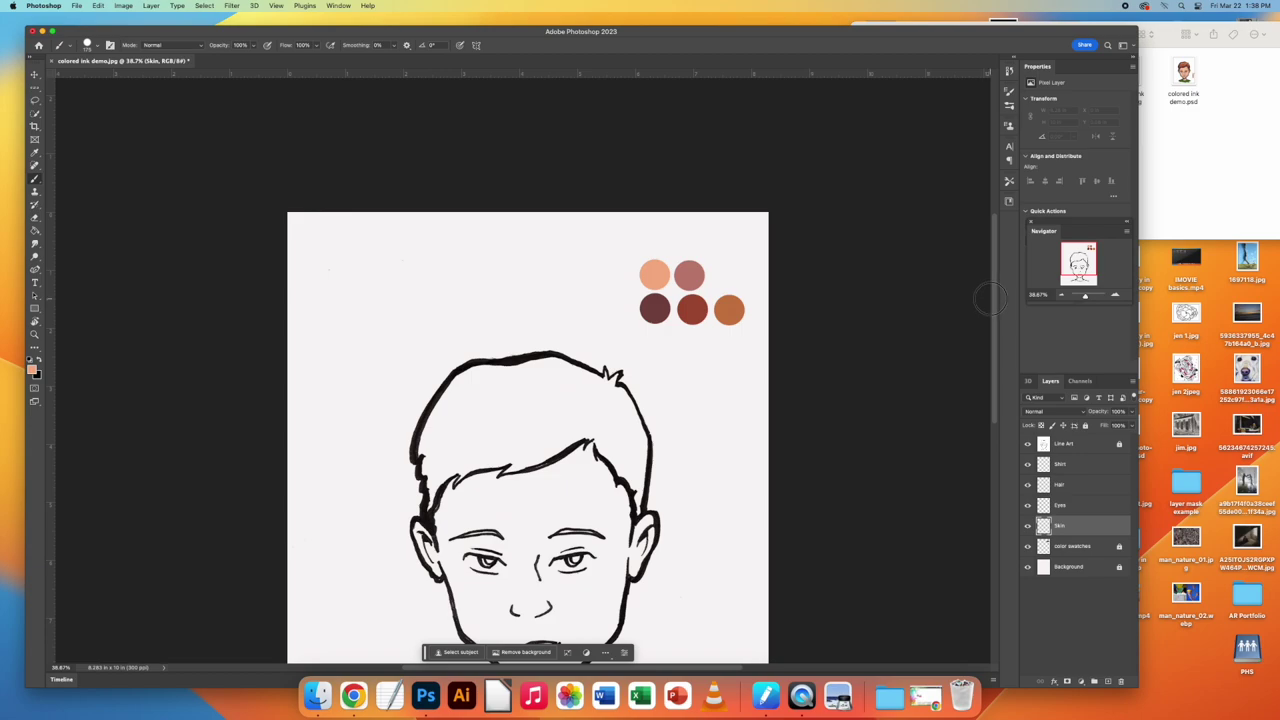
pyautogui.scroll(-7, 993, 310)
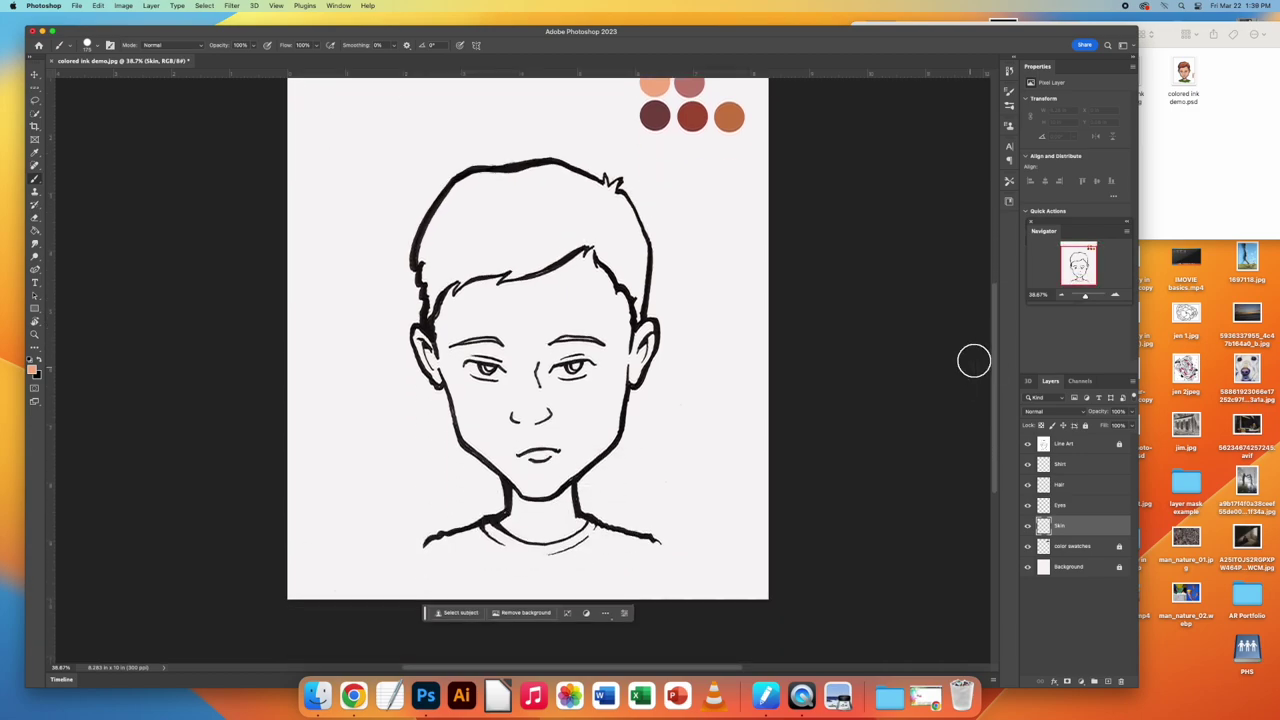
pyautogui.moveTo(1086, 299); pyautogui.dragTo(1080, 276)
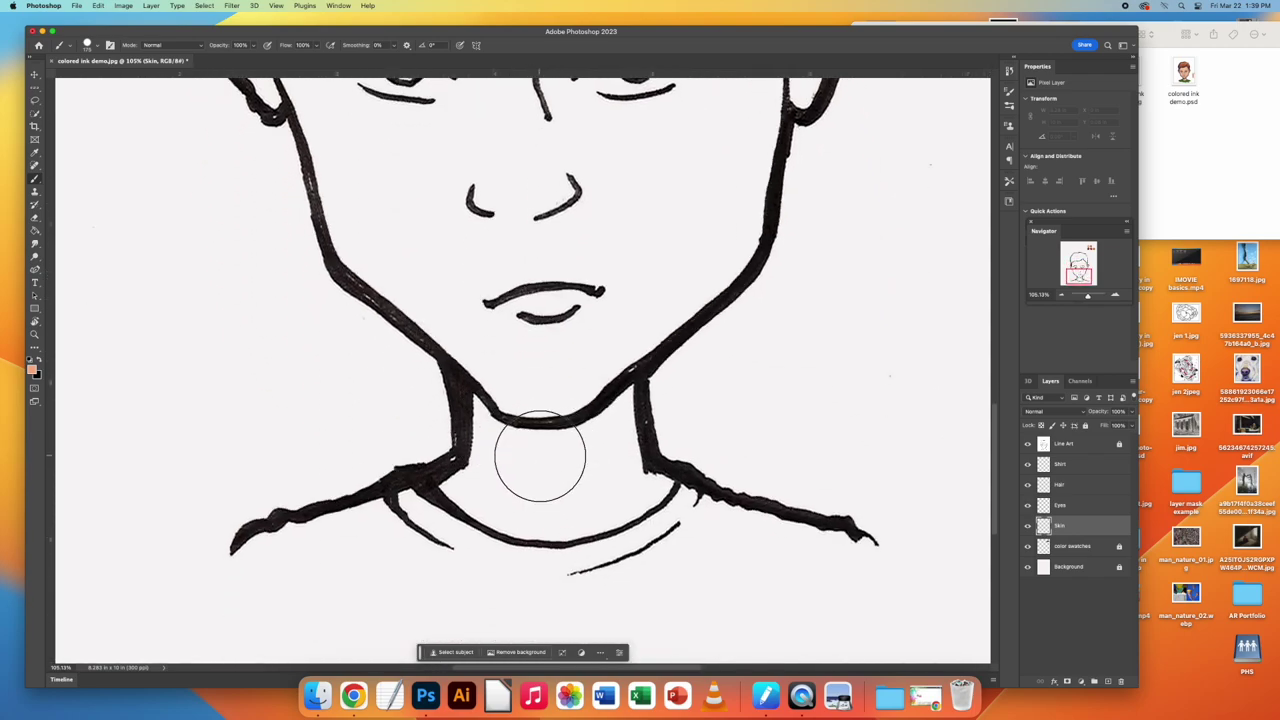
# Paint peach skin colour over the neck, face and cheeks down to the jaw
pyautogui.press('[')
pyautogui.press('[')
pyautogui.press('[')
pyautogui.moveTo(563, 449)
pyautogui.mouseDown()
pyautogui.moveTo(552, 477)
pyautogui.moveTo(608, 456)
pyautogui.moveTo(627, 481)
pyautogui.moveTo(652, 466)
pyautogui.moveTo(641, 481)
pyautogui.moveTo(660, 473)
pyautogui.moveTo(656, 487)
pyautogui.moveTo(666, 472)
pyautogui.moveTo(561, 518)
pyautogui.moveTo(509, 514)
pyautogui.moveTo(463, 487)
pyautogui.moveTo(495, 450)
pyautogui.moveTo(496, 398)
pyautogui.moveTo(521, 440)
pyautogui.moveTo(536, 436)
pyautogui.moveTo(542, 477)
pyautogui.moveTo(619, 418)
pyautogui.moveTo(621, 405)
pyautogui.moveTo(541, 398)
pyautogui.moveTo(613, 272)
pyautogui.moveTo(740, 177)
pyautogui.moveTo(706, 277)
pyautogui.moveTo(632, 183)
pyautogui.moveTo(365, 199)
pyautogui.moveTo(354, 243)
pyautogui.moveTo(437, 265)
pyautogui.moveTo(643, 186)
pyautogui.mouseUp()
pyautogui.scroll(5, 643, 186)
pyautogui.moveTo(778, 195)
pyautogui.mouseDown()
pyautogui.moveTo(797, 296)
pyautogui.moveTo(855, 320)
pyautogui.moveTo(750, 450)
pyautogui.mouseUp()
pyautogui.moveTo(262, 345)
pyautogui.mouseDown()
pyautogui.moveTo(296, 417)
pyautogui.moveTo(332, 397)
pyautogui.moveTo(332, 348)
pyautogui.moveTo(385, 461)
pyautogui.moveTo(636, 289)
pyautogui.moveTo(722, 356)
pyautogui.moveTo(578, 411)
pyautogui.moveTo(727, 367)
pyautogui.moveTo(633, 273)
pyautogui.moveTo(472, 366)
pyautogui.moveTo(378, 366)
pyautogui.moveTo(519, 338)
pyautogui.moveTo(511, 409)
pyautogui.moveTo(577, 455)
pyautogui.moveTo(392, 245)
pyautogui.moveTo(490, 275)
pyautogui.moveTo(443, 187)
pyautogui.moveTo(408, 182)
pyautogui.moveTo(589, 211)
pyautogui.moveTo(608, 152)
pyautogui.moveTo(729, 210)
pyautogui.moveTo(720, 136)
pyautogui.moveTo(694, 103)
pyautogui.moveTo(313, 238)
pyautogui.moveTo(340, 427)
pyautogui.moveTo(353, 398)
pyautogui.moveTo(486, 477)
pyautogui.moveTo(501, 415)
pyautogui.moveTo(770, 435)
pyautogui.moveTo(746, 398)
pyautogui.moveTo(597, 432)
pyautogui.moveTo(652, 454)
pyautogui.mouseUp()
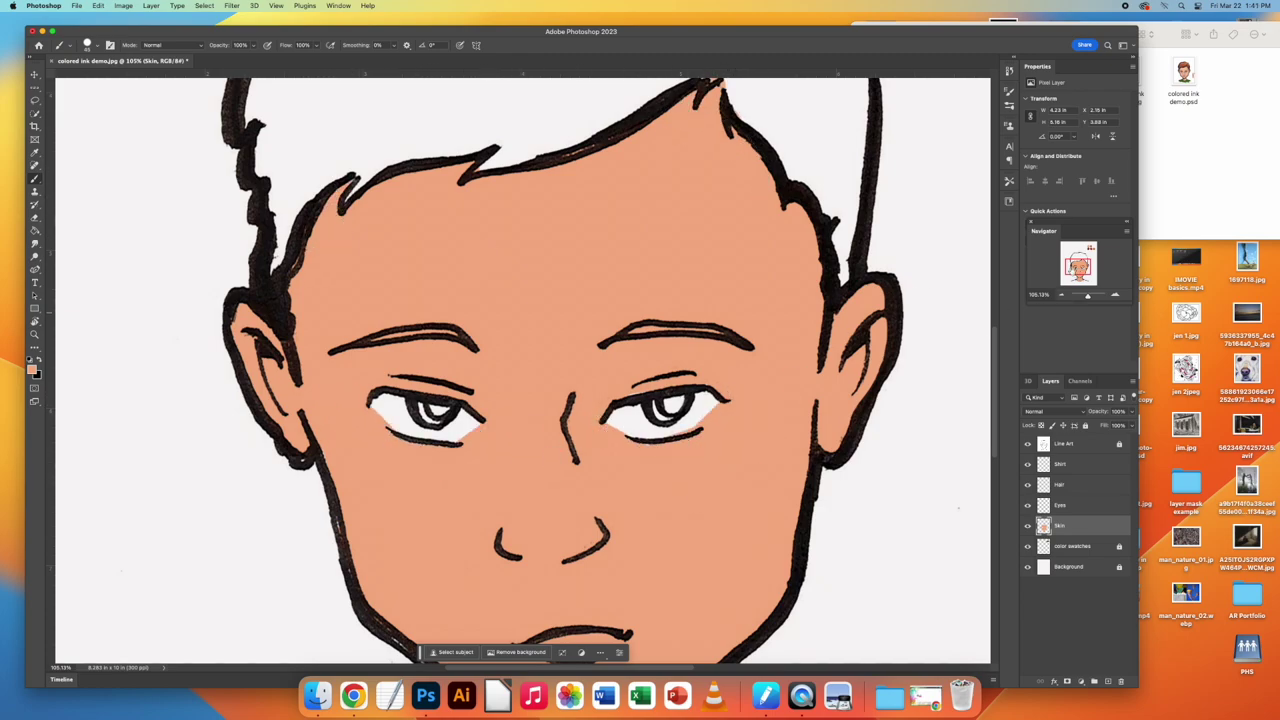
# Erase stray skin colour from the left eye's white on the Skin layer
pyautogui.scroll(5, 557, 461)
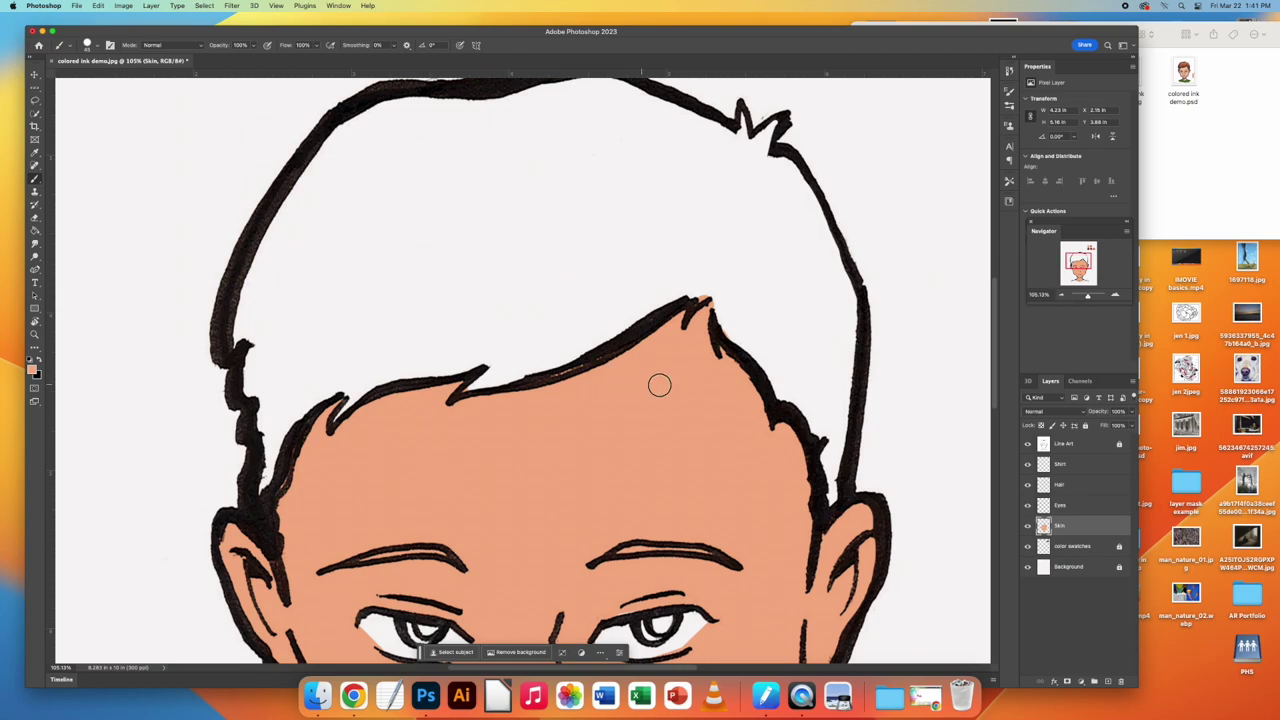
pyautogui.click(35, 219)
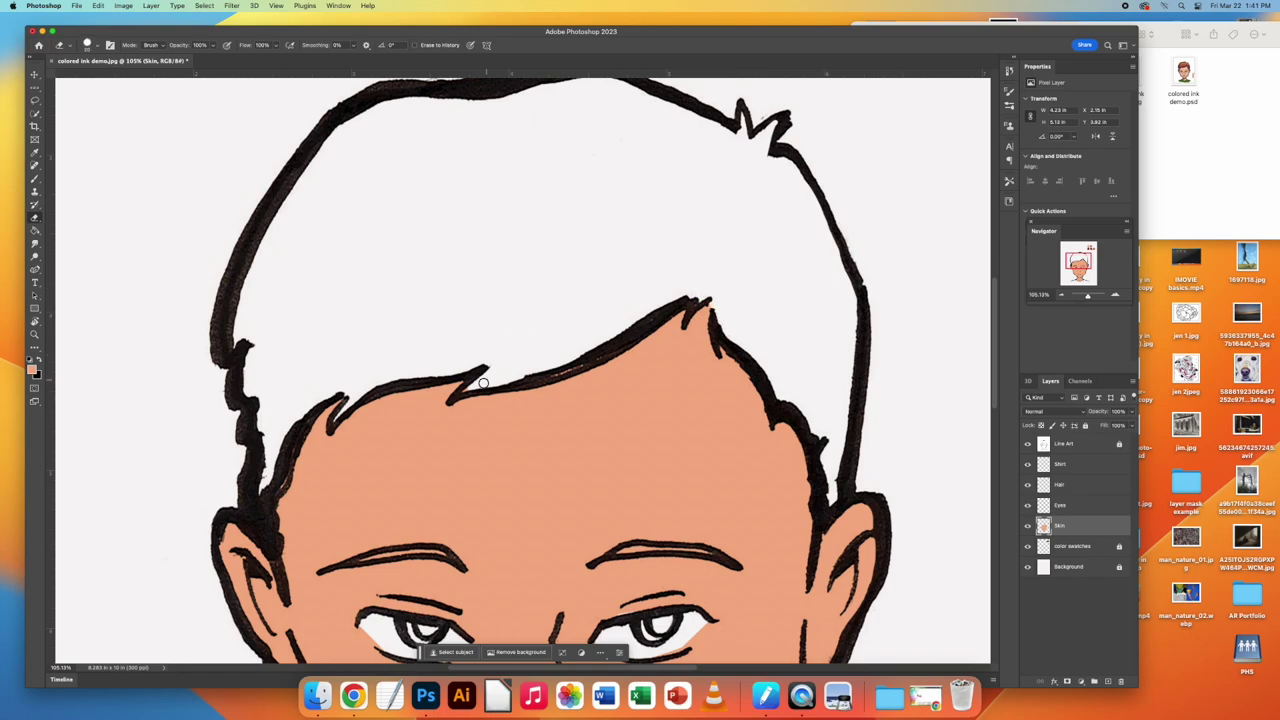
pyautogui.scroll(-4, 382, 567)
pyautogui.moveTo(387, 463); pyautogui.dragTo(470, 490)
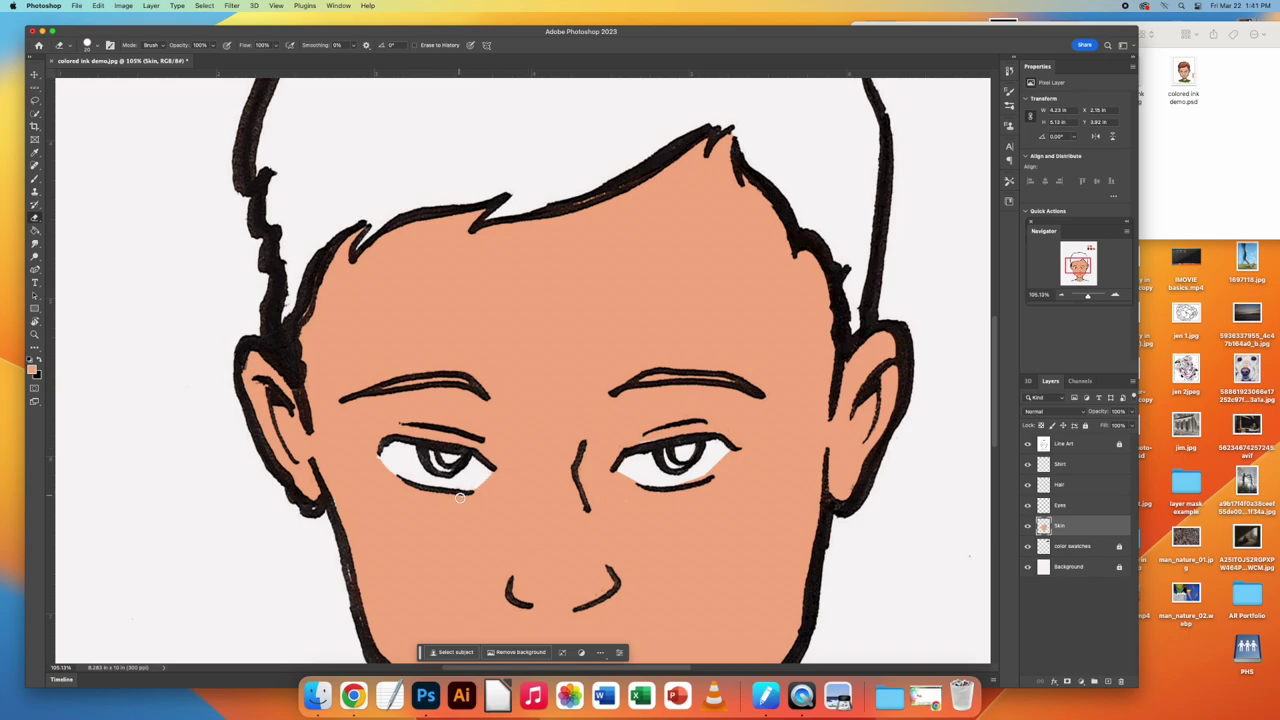
pyautogui.press('b')
pyautogui.click(34, 217)
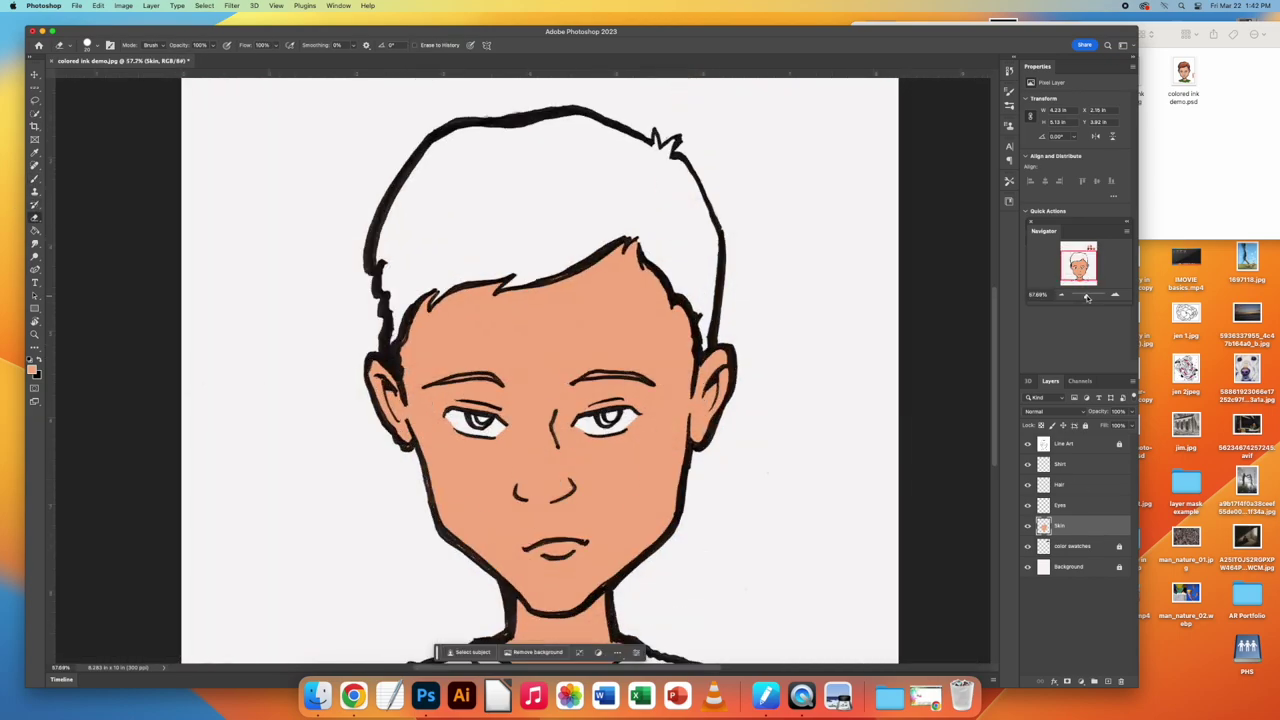
pyautogui.moveTo(1087, 297); pyautogui.dragTo(1088, 297)
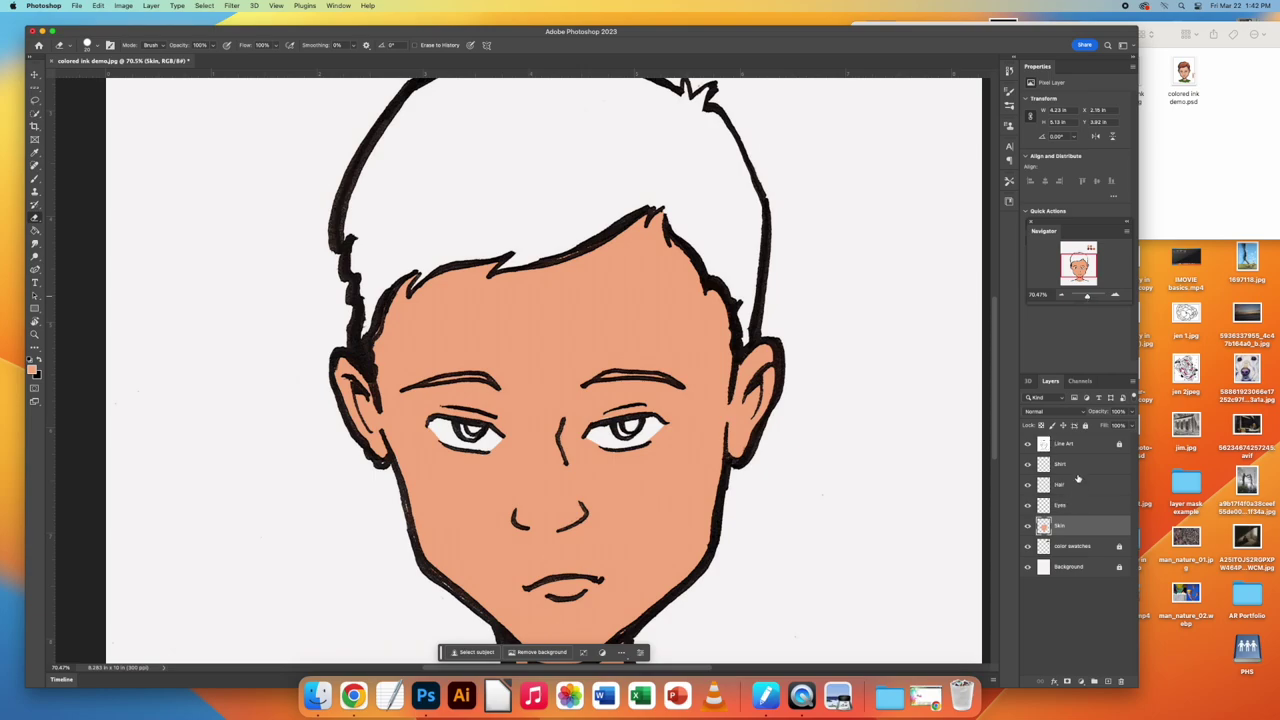
# On the Hair layer, sample the red-brown swatch colour and undo a stray dab
pyautogui.click(1075, 483)
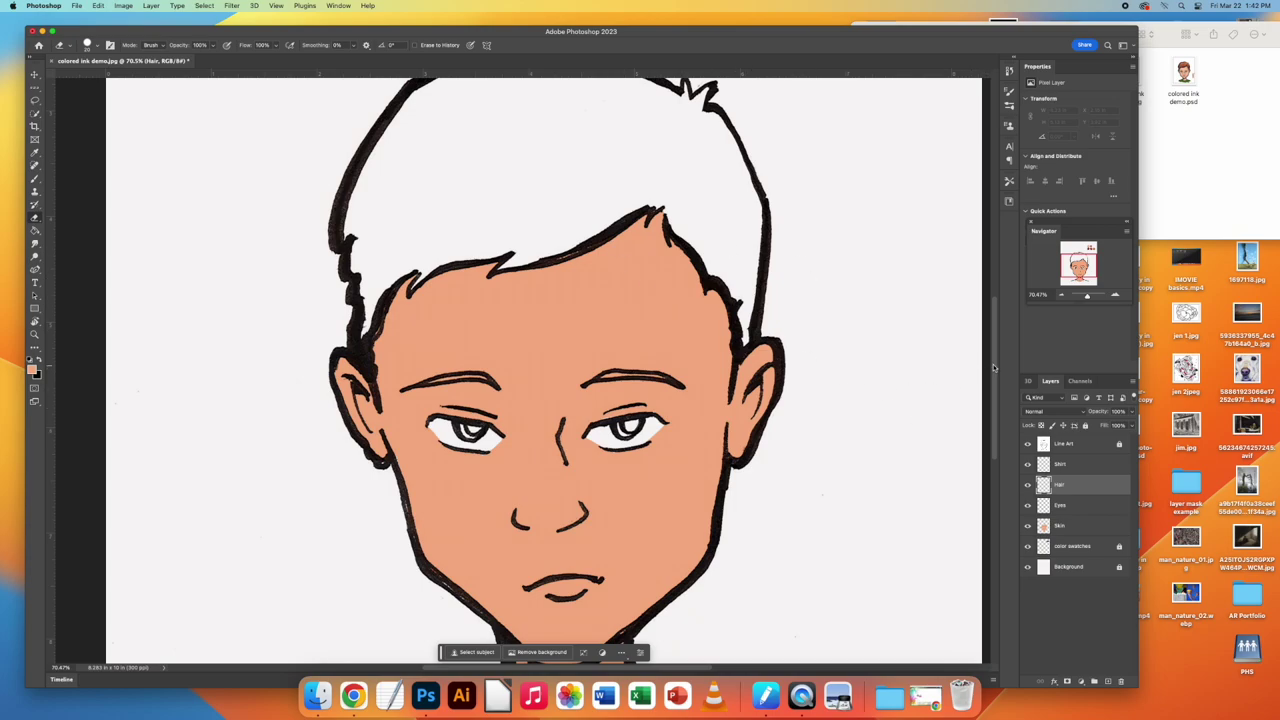
pyautogui.scroll(5, 993, 368)
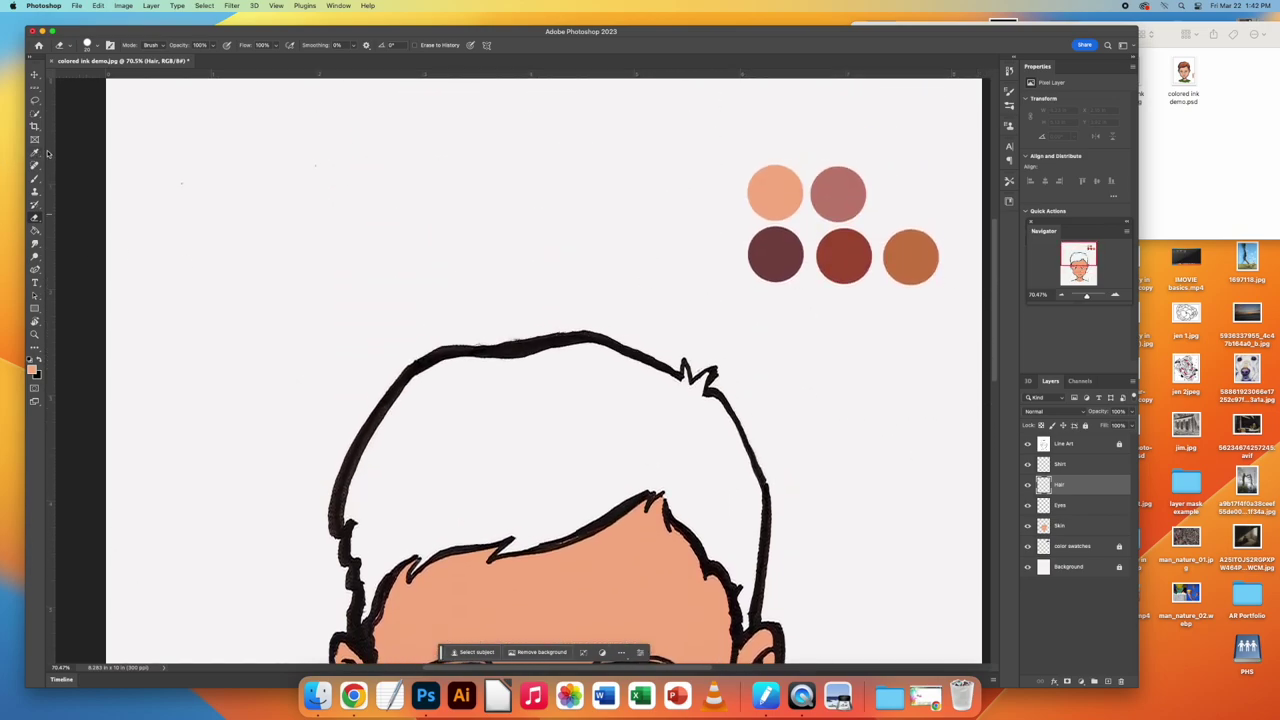
pyautogui.click(35, 178)
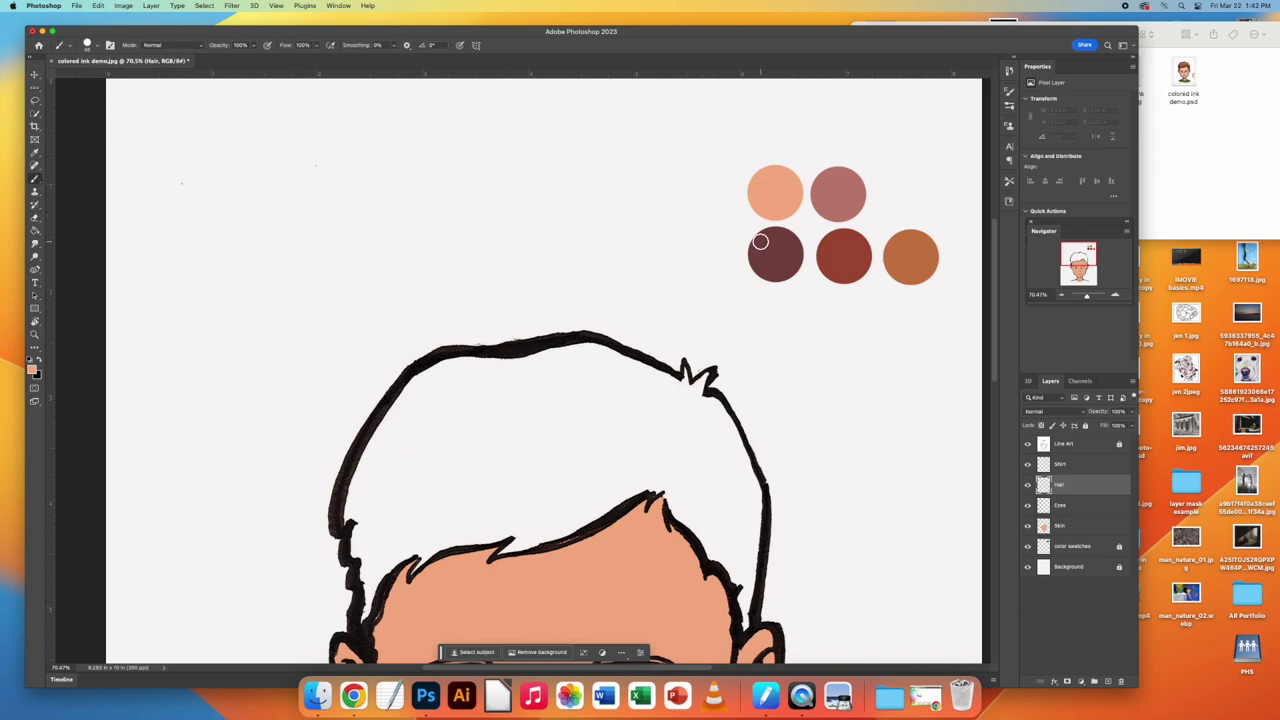
pyautogui.click(34, 153)
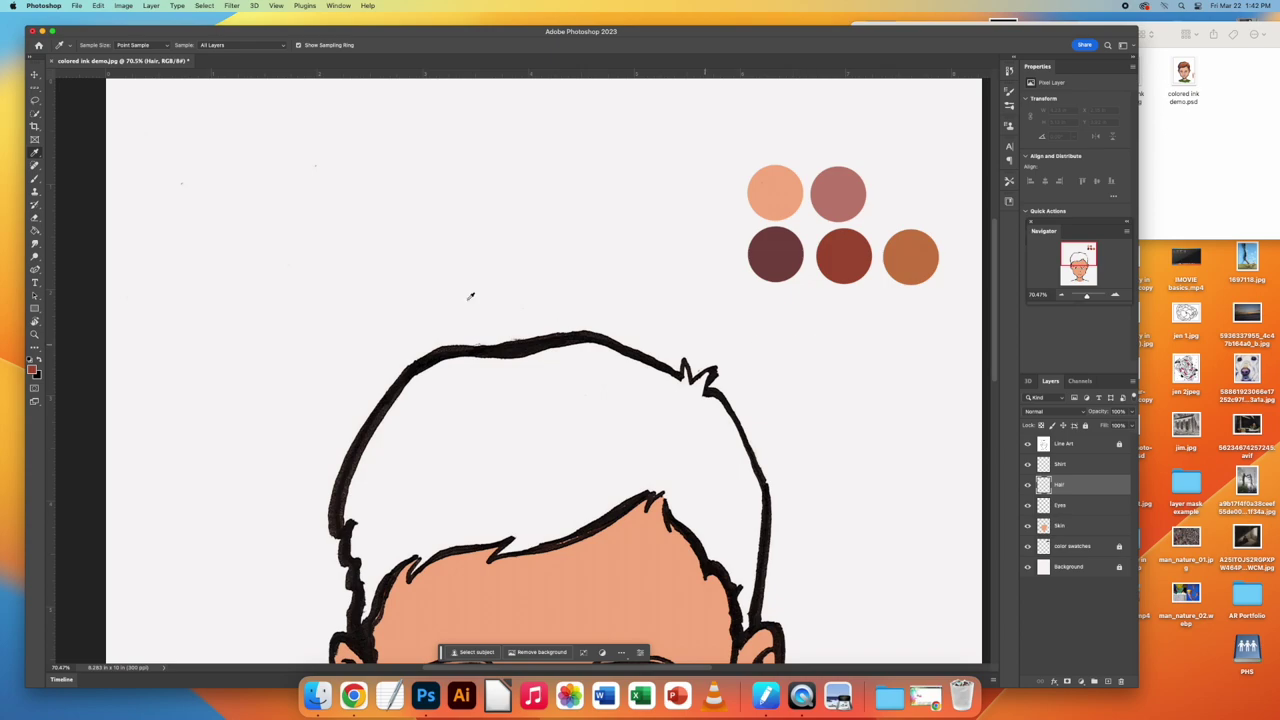
pyautogui.click(35, 178)
pyautogui.click(680, 544)
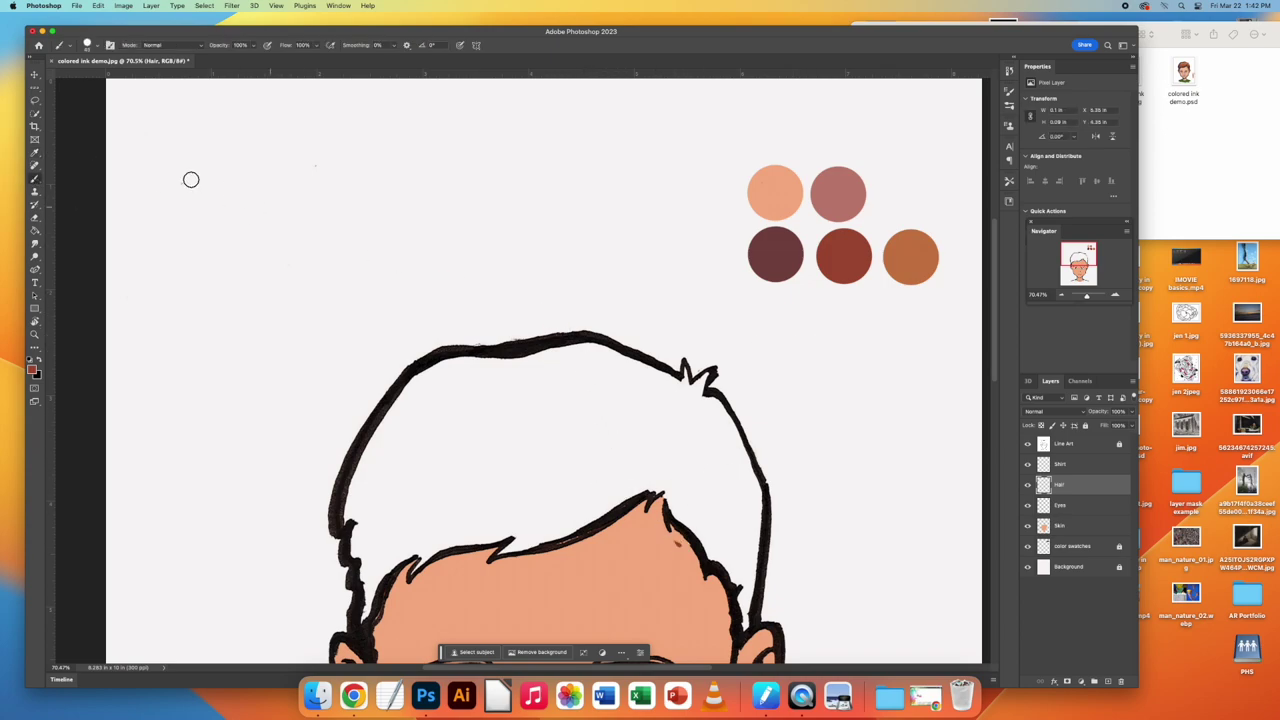
pyautogui.press('super+z')
# Fill the hair with red-brown up to the outlines, including the right side and top gap
pyautogui.moveTo(551, 434)
pyautogui.mouseDown()
pyautogui.moveTo(590, 447)
pyautogui.moveTo(567, 476)
pyautogui.moveTo(627, 466)
pyautogui.moveTo(638, 489)
pyautogui.moveTo(548, 529)
pyautogui.moveTo(605, 390)
pyautogui.moveTo(371, 460)
pyautogui.moveTo(356, 548)
pyautogui.moveTo(375, 577)
pyautogui.moveTo(407, 547)
pyautogui.moveTo(373, 505)
pyautogui.moveTo(430, 521)
pyautogui.moveTo(510, 447)
pyautogui.moveTo(423, 554)
pyautogui.moveTo(551, 538)
pyautogui.moveTo(461, 489)
pyautogui.moveTo(432, 517)
pyautogui.moveTo(495, 510)
pyautogui.mouseUp()
pyautogui.moveTo(705, 410)
pyautogui.mouseDown()
pyautogui.moveTo(737, 520)
pyautogui.moveTo(745, 450)
pyautogui.mouseUp()
pyautogui.scroll(5, 534, 397)
pyautogui.moveTo(534, 397)
pyautogui.mouseDown()
pyautogui.moveTo(437, 424)
pyautogui.moveTo(706, 509)
pyautogui.mouseUp()
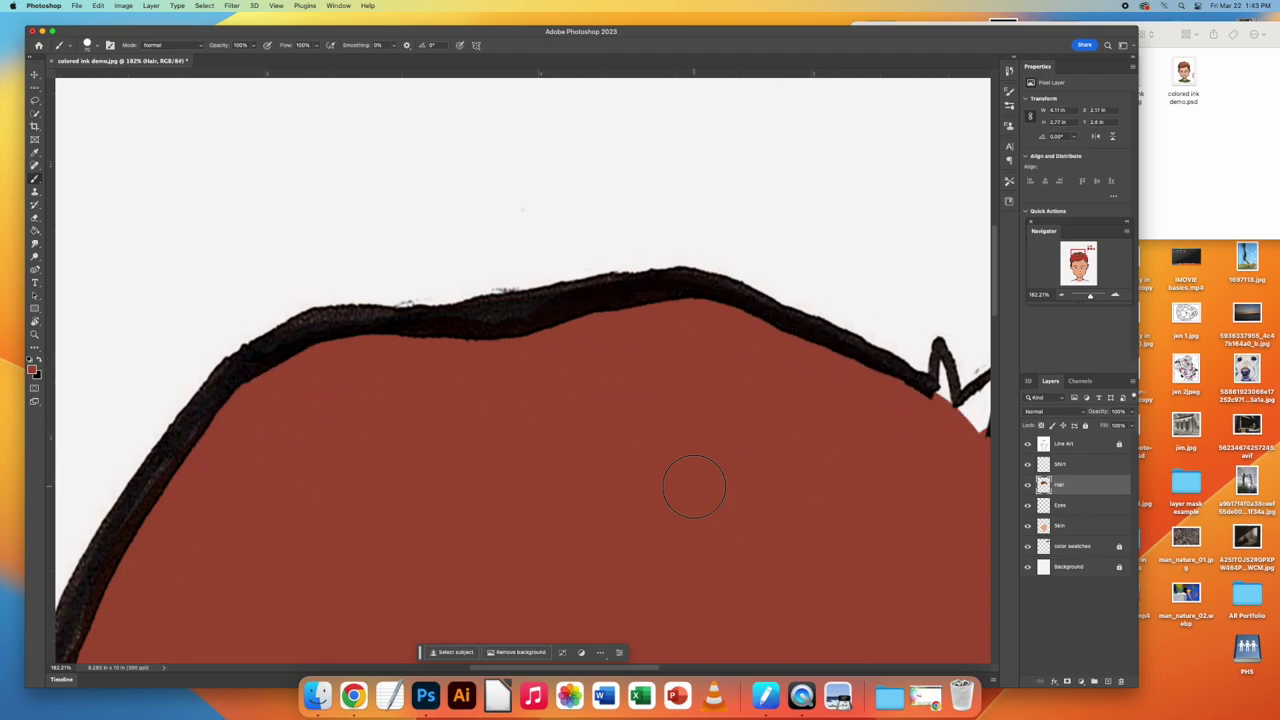
pyautogui.hscroll(5, 706, 509)
pyautogui.scroll(-2, 706, 509)
pyautogui.press('[')
pyautogui.press('[')
pyautogui.press('[')
pyautogui.scroll(-5, 597, 585)
pyautogui.hscroll(2, 597, 585)
pyautogui.moveTo(500, 250)
pyautogui.mouseDown()
pyautogui.moveTo(640, 440)
pyautogui.moveTo(671, 417)
pyautogui.mouseUp()
pyautogui.scroll(3, 671, 417)
pyautogui.hscroll(-2, 671, 417)
pyautogui.scroll(-5, 520, 370)
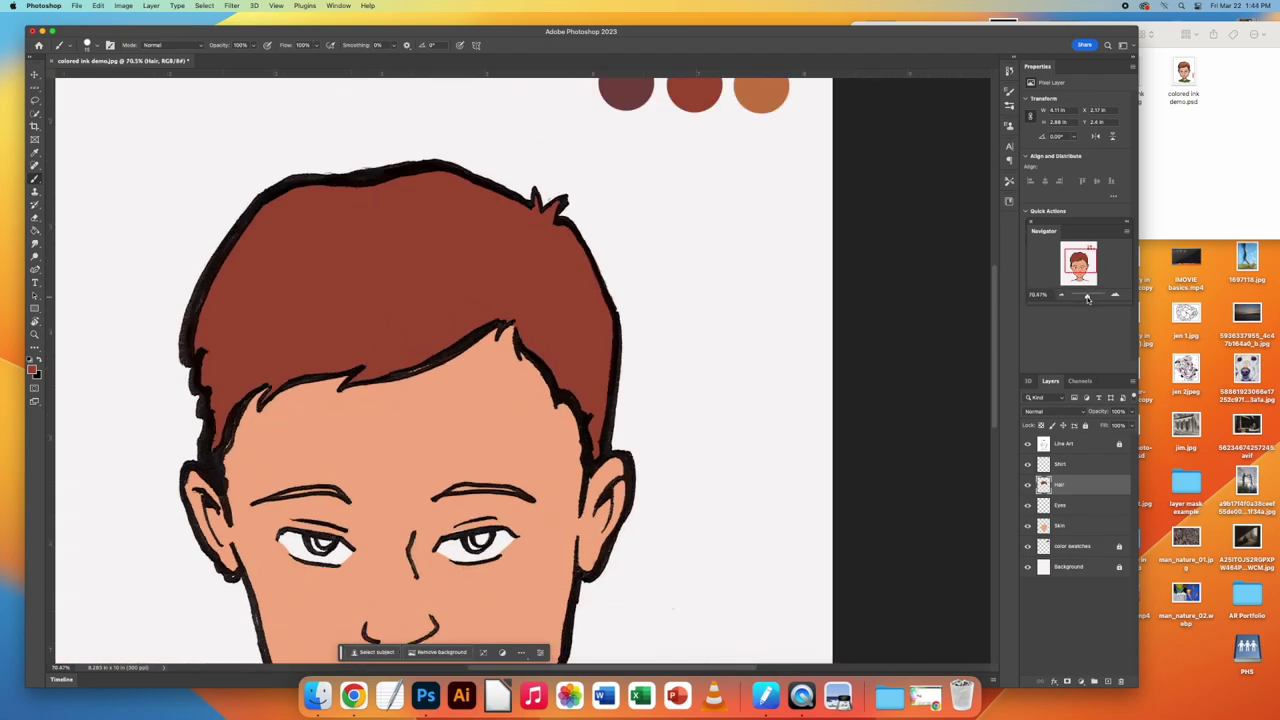
# On the Shirt layer, pick green and paint the shoulders and lower shirt
pyautogui.click(1060, 464)
pyautogui.click(33, 369)
pyautogui.click(1014, 367)
pyautogui.click(960, 320)
pyautogui.press('Return')
pyautogui.press('b')
pyautogui.moveTo(420, 575)
pyautogui.mouseDown()
pyautogui.moveTo(445, 560)
pyautogui.moveTo(400, 565)
pyautogui.mouseUp()
pyautogui.scroll(5, 653, 647)
pyautogui.moveTo(500, 450)
pyautogui.mouseDown()
pyautogui.moveTo(686, 509)
pyautogui.moveTo(483, 501)
pyautogui.moveTo(514, 466)
pyautogui.moveTo(611, 508)
pyautogui.moveTo(283, 519)
pyautogui.moveTo(460, 505)
pyautogui.mouseUp()
pyautogui.hscroll(-3, 300, 530)
pyautogui.moveTo(171, 554)
pyautogui.mouseDown()
pyautogui.moveTo(258, 508)
pyautogui.moveTo(577, 531)
pyautogui.moveTo(751, 508)
pyautogui.moveTo(469, 577)
pyautogui.mouseUp()
pyautogui.scroll(10, 469, 577)
pyautogui.hscroll(-1, 500, 370)
# Back on the Hair layer, paint both eyebrows brown with a much smaller brush
pyautogui.hotkey('alt', '[')
pyautogui.keyDown('alt'); pyautogui.click(450, 180); pyautogui.keyUp('alt')
pyautogui.press('[')
pyautogui.press('[')
pyautogui.press('[')
pyautogui.press('[')
pyautogui.press('[')
pyautogui.press('[')
pyautogui.press('[')
pyautogui.moveTo(426, 384); pyautogui.dragTo(520, 380)
pyautogui.moveTo(682, 376); pyautogui.dragTo(790, 380)
pyautogui.moveTo(1052, 488)
pyautogui.mouseDown()
pyautogui.moveTo(1077, 540)
pyautogui.moveTo(1070, 476)
pyautogui.mouseUp()
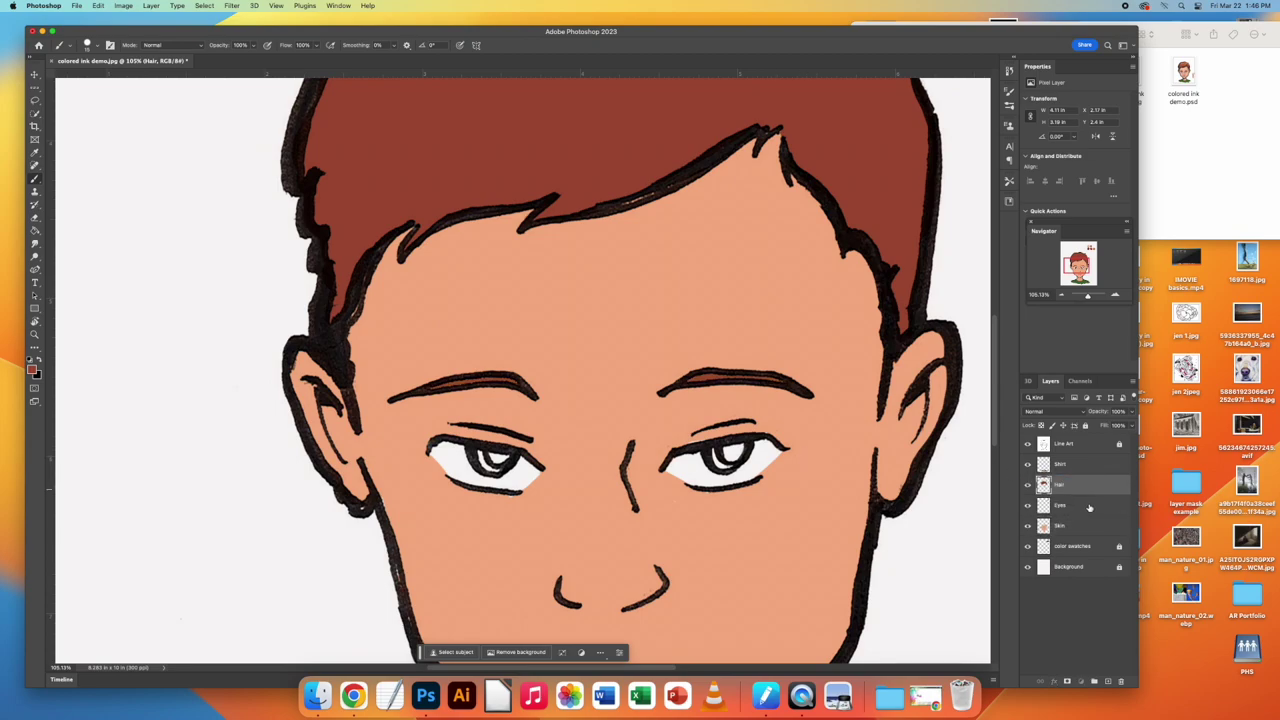
# On the Eyes layer, pick blue and paint it into both irises
pyautogui.click(1070, 505)
pyautogui.scroll(5, 590, 527)
pyautogui.click(32, 369)
pyautogui.click(1015, 321)
pyautogui.press('Return')
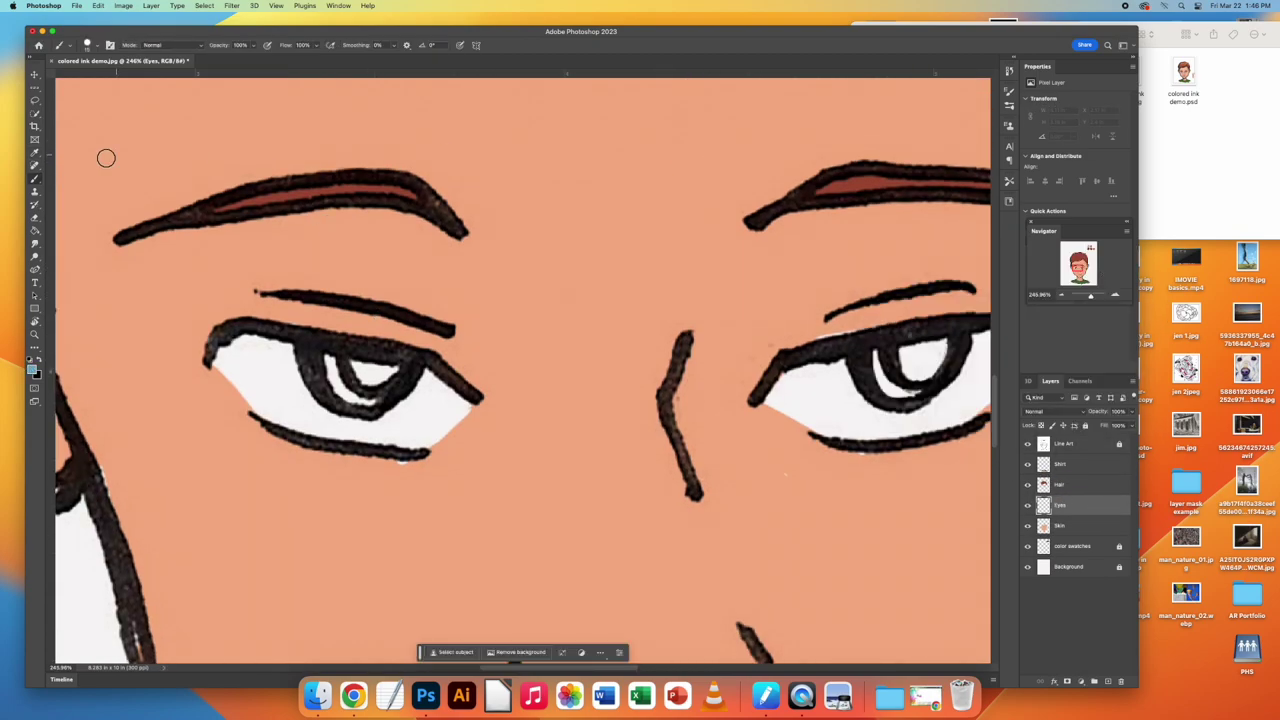
pyautogui.moveTo(320, 355); pyautogui.dragTo(370, 400)
pyautogui.moveTo(866, 350)
pyautogui.mouseDown()
pyautogui.moveTo(880, 390)
pyautogui.moveTo(915, 392)
pyautogui.mouseUp()
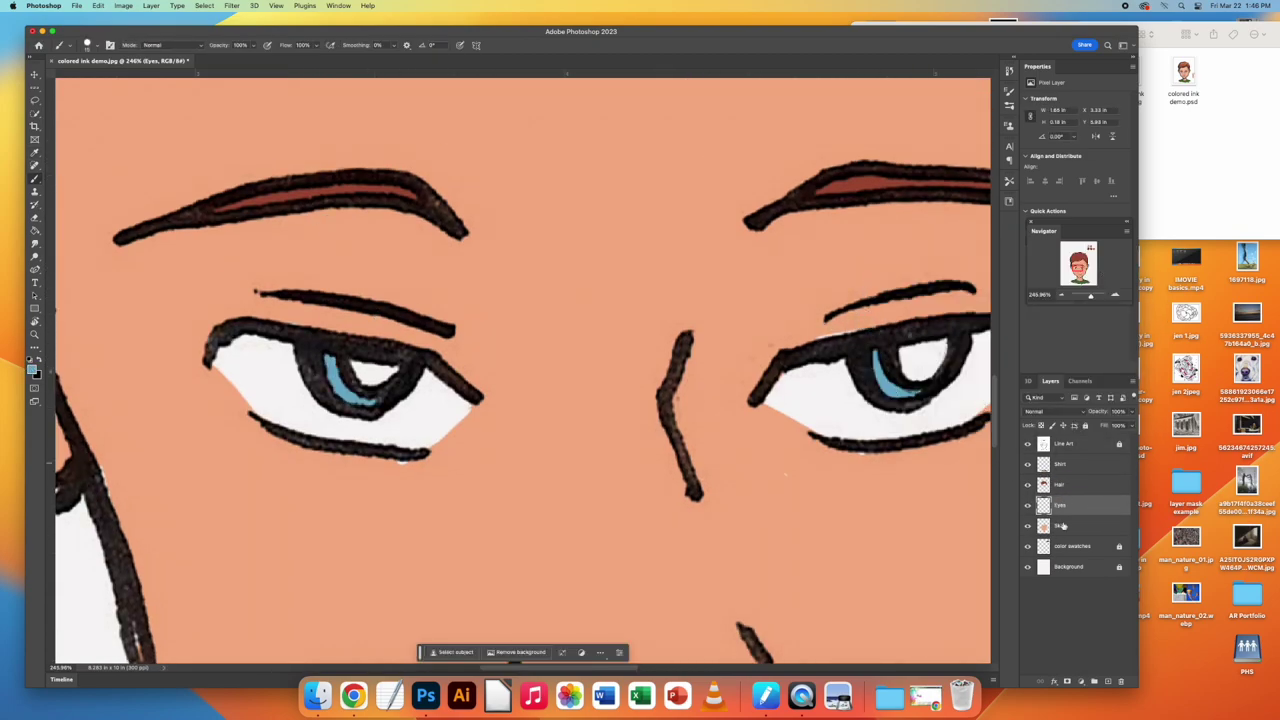
# Return to the Skin layer, review the portrait, and add a new empty layer above Eyes
pyautogui.click(1064, 526)
pyautogui.press('i')
pyautogui.press('b')
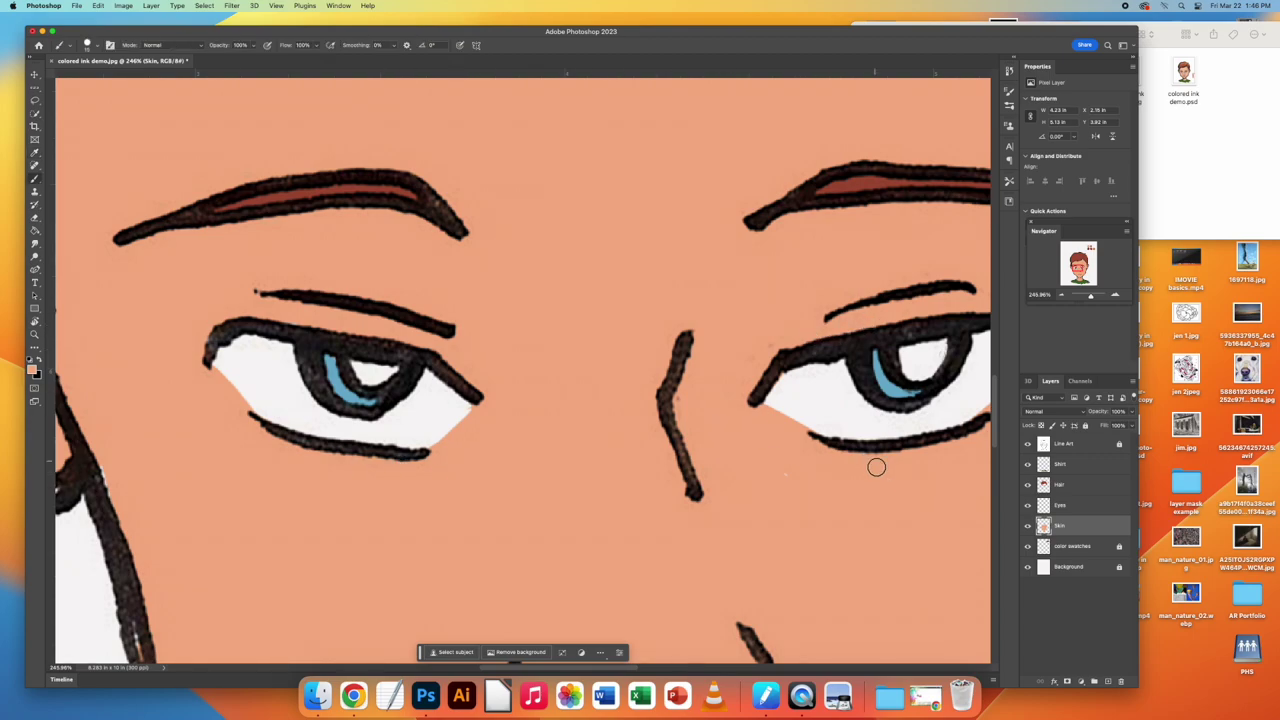
pyautogui.scroll(5, 560, 520)
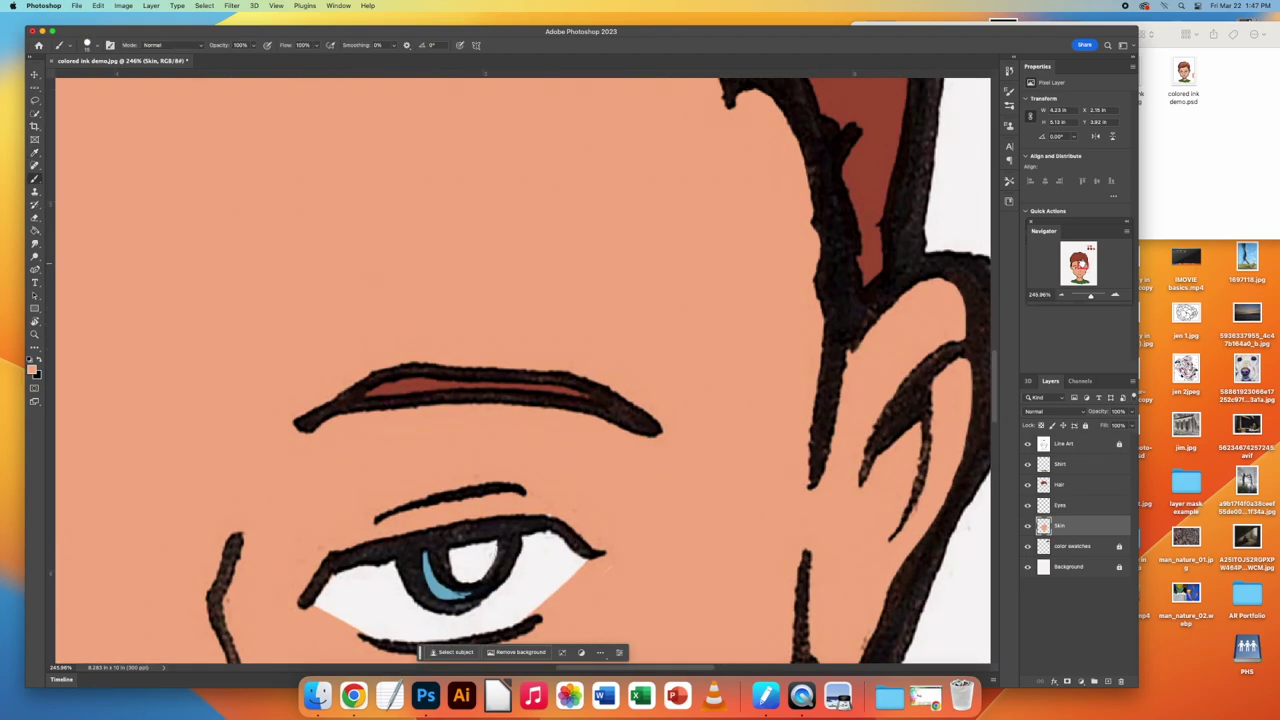
pyautogui.hscroll(-5, 366, 524)
pyautogui.hscroll(5, 366, 524)
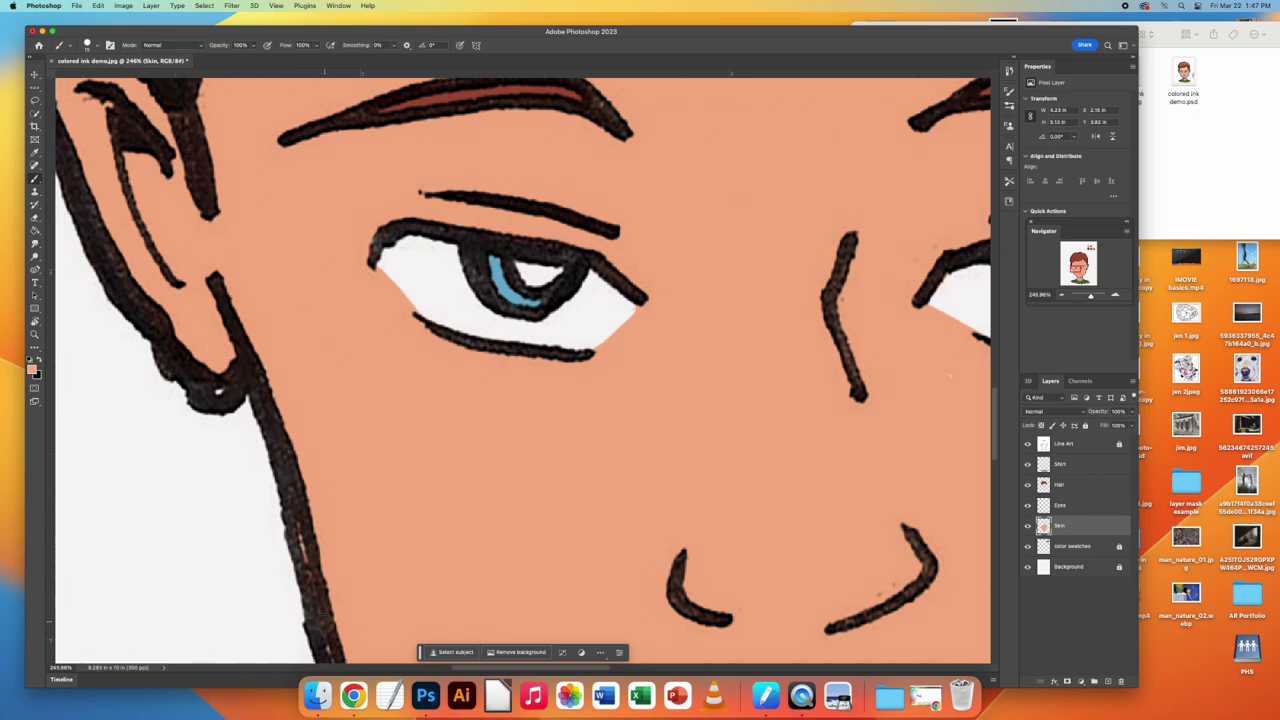
pyautogui.scroll(-6, 220, 390)
pyautogui.scroll(10, 520, 370)
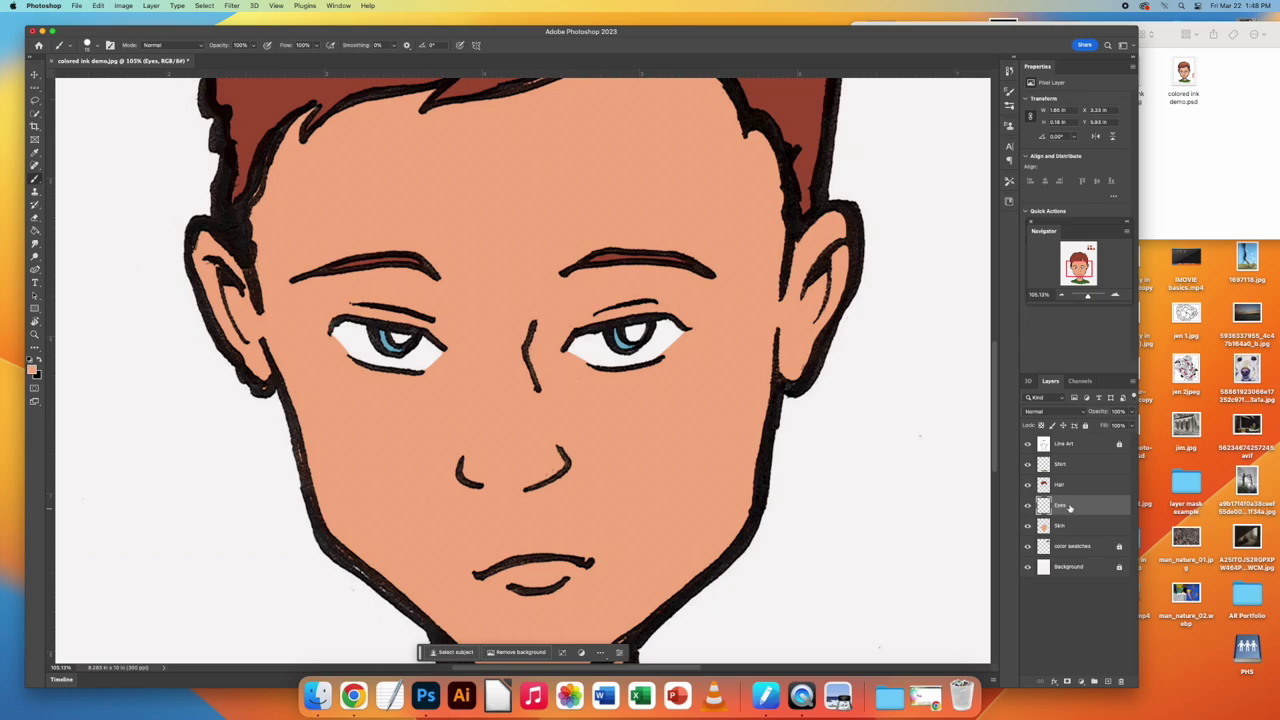
pyautogui.click(1107, 681)
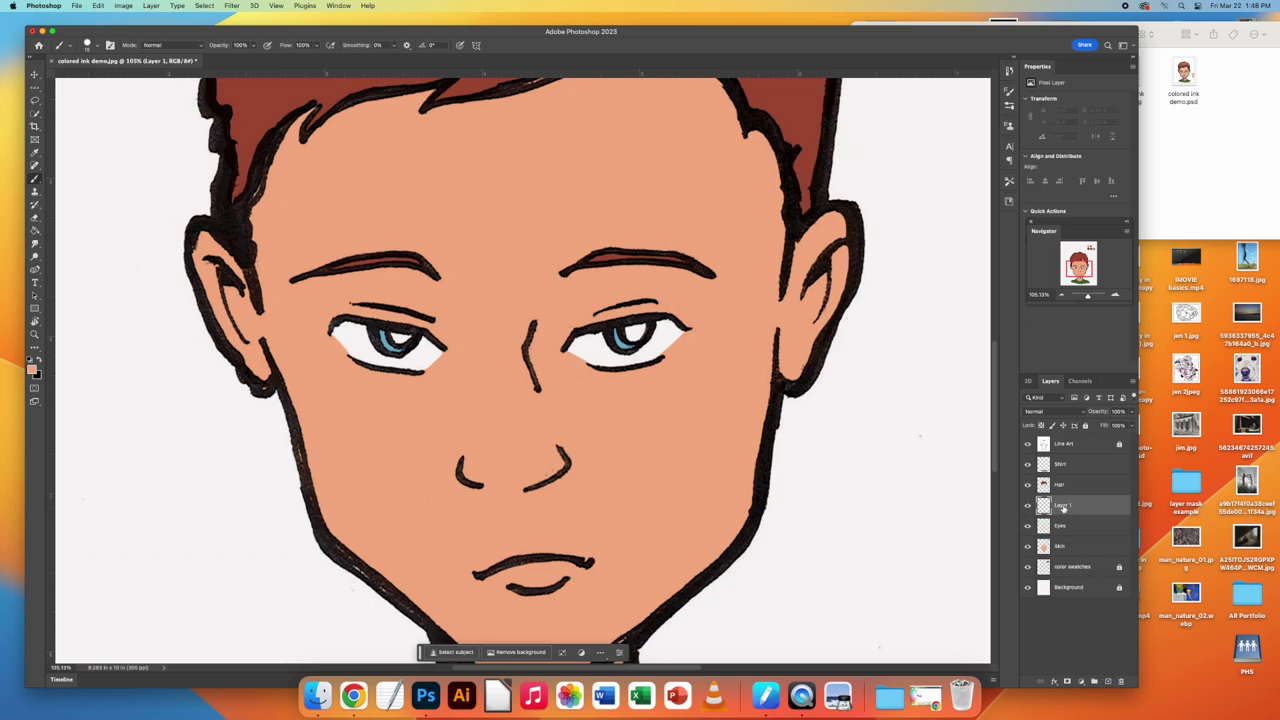
# Clip Layer 1 to the Eyes layer with Create Clipping Mask from the Layers panel menu
pyautogui.click(1133, 381)
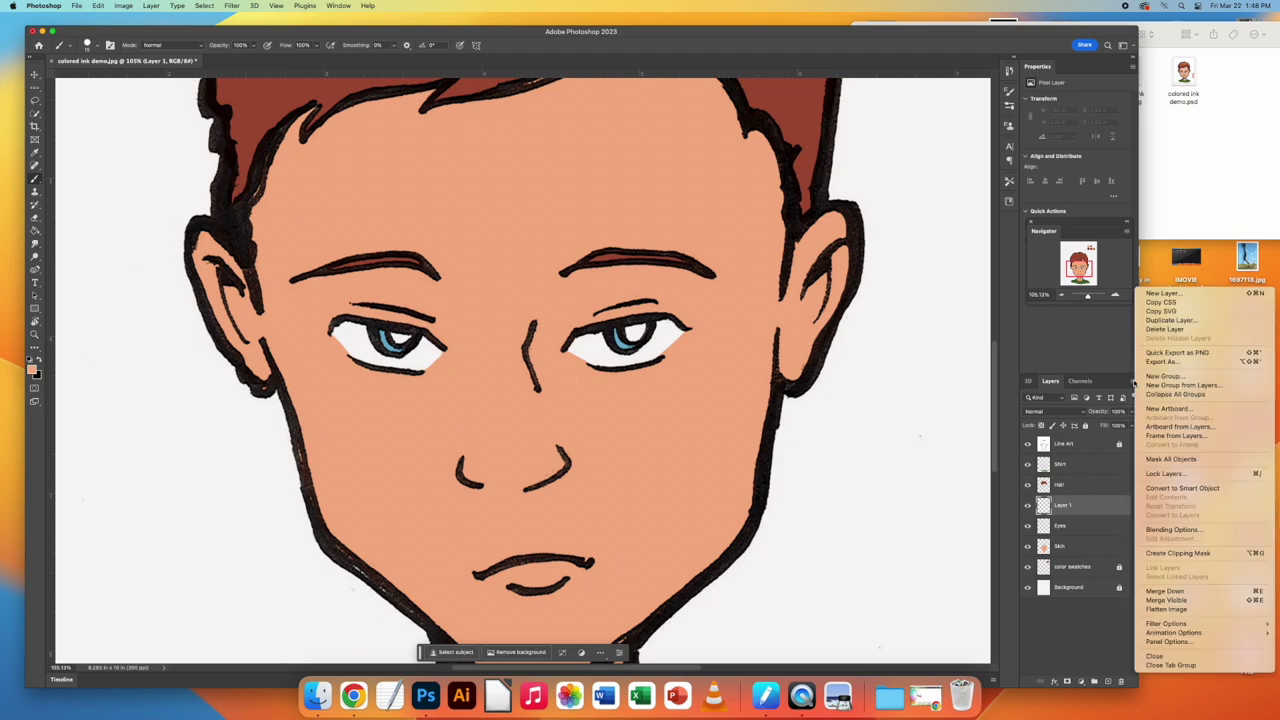
pyautogui.click(1178, 553)
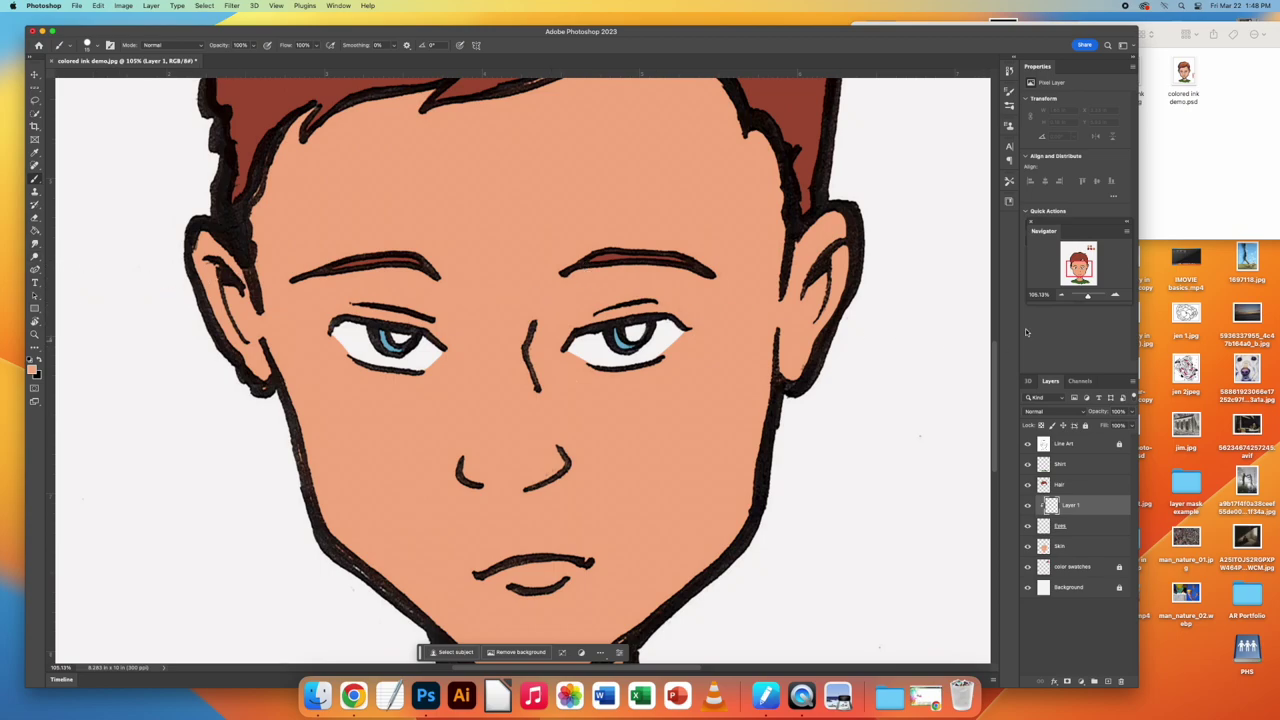
# Zoom in on the eyes, sample the iris blue and darken it in the Color Picker
pyautogui.moveTo(1088, 297); pyautogui.dragTo(1092, 297)
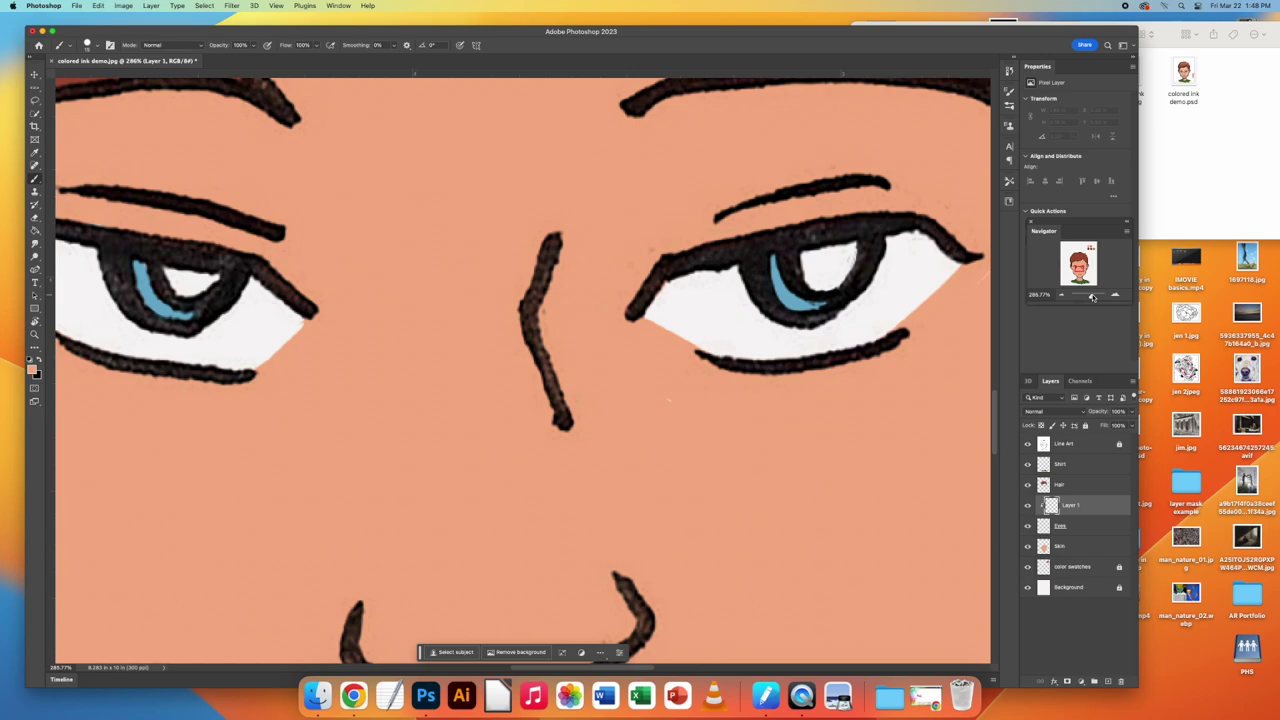
pyautogui.scroll(-5, 520, 370)
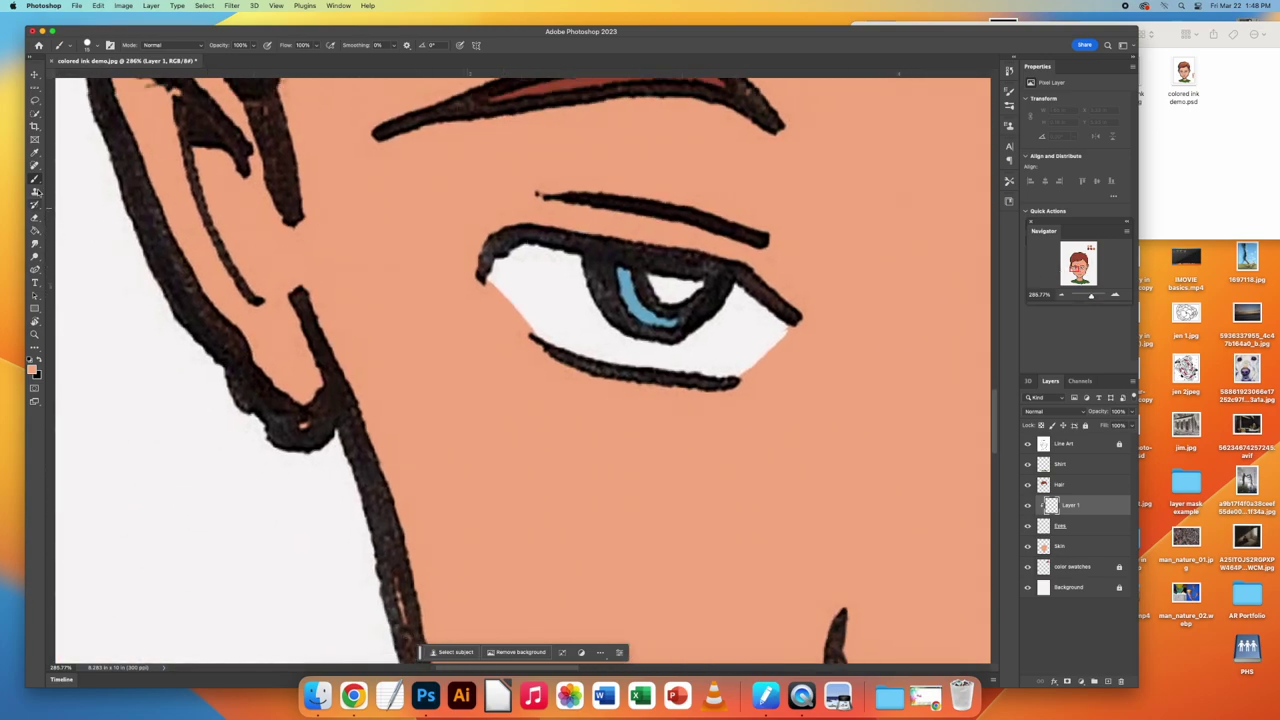
pyautogui.click(35, 152)
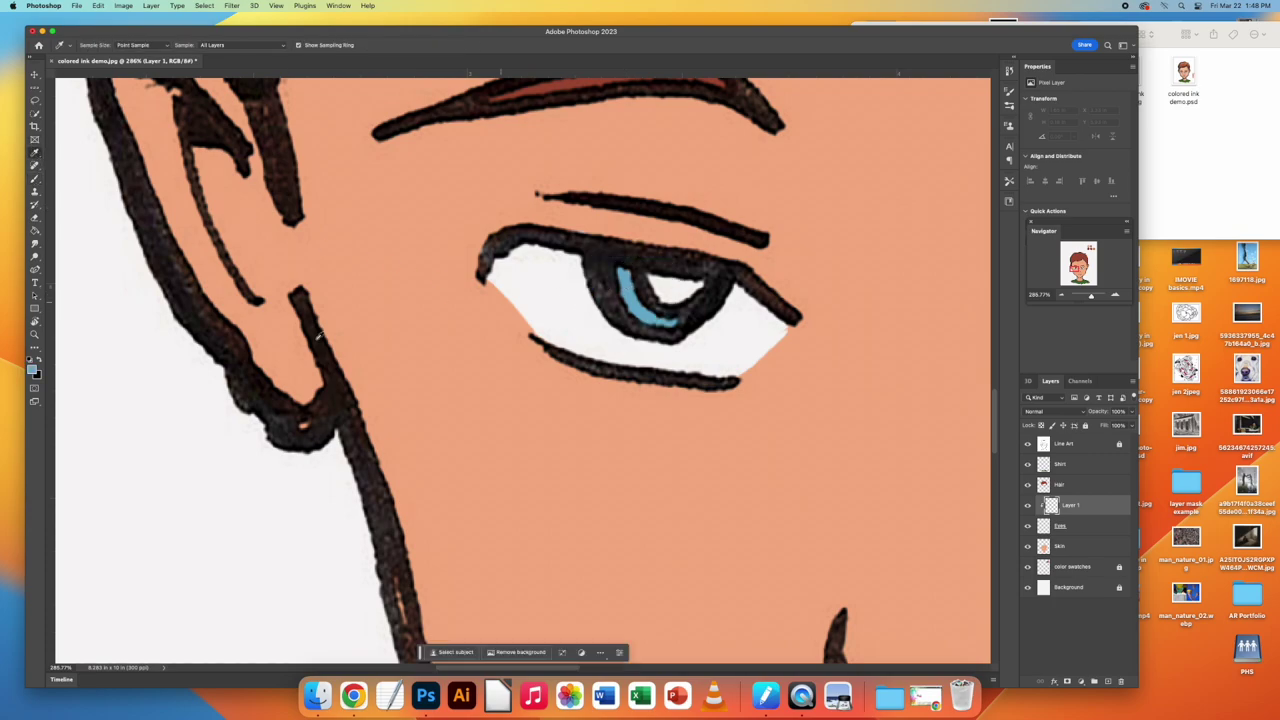
pyautogui.click(34, 368)
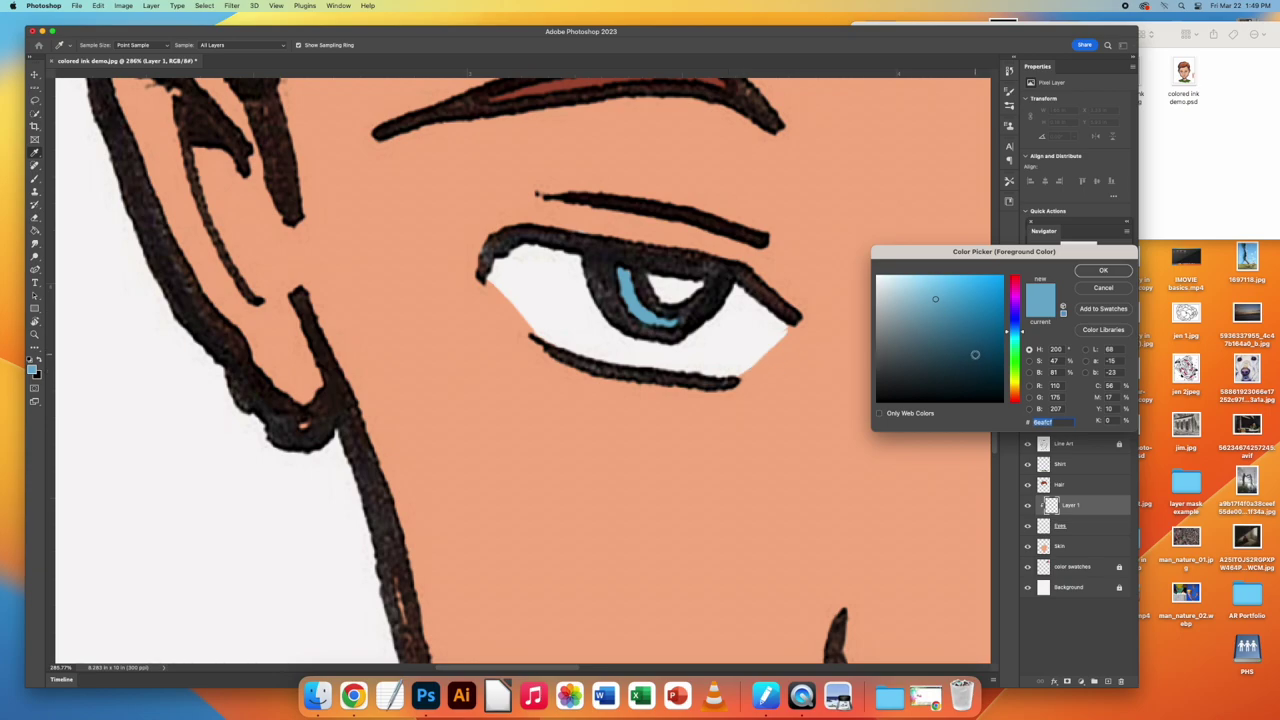
pyautogui.click(975, 354)
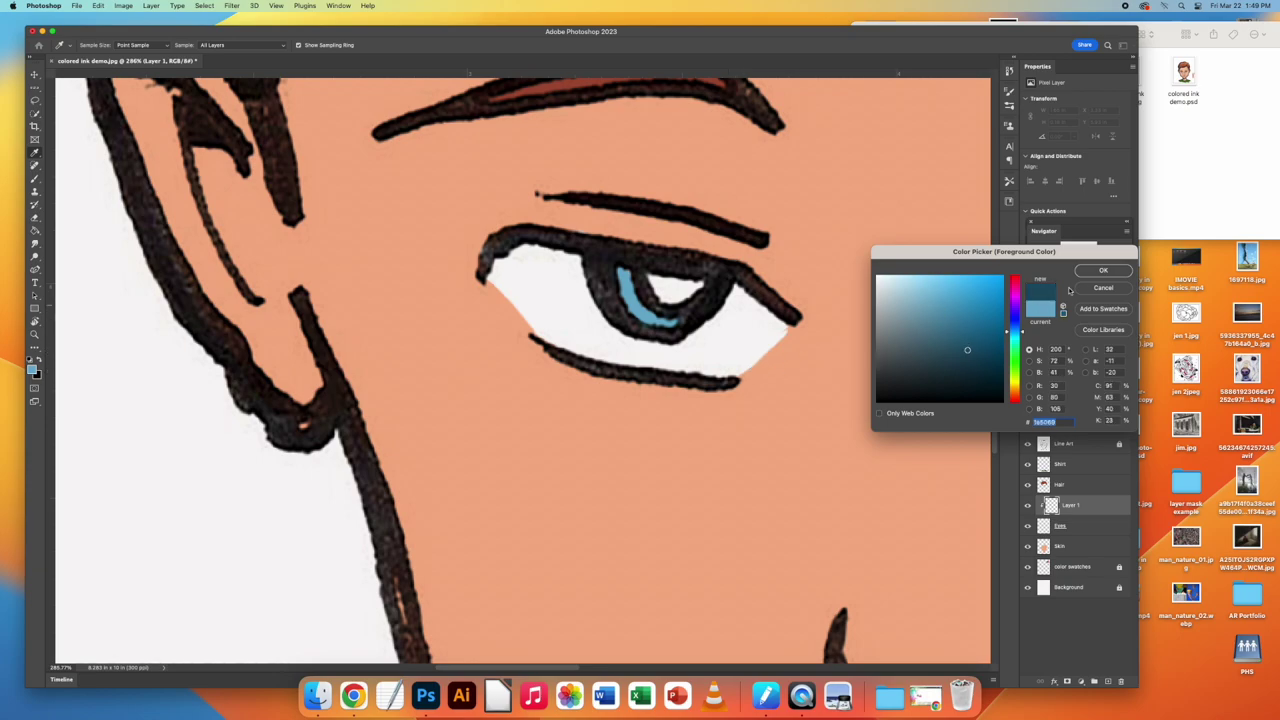
pyautogui.click(1104, 270)
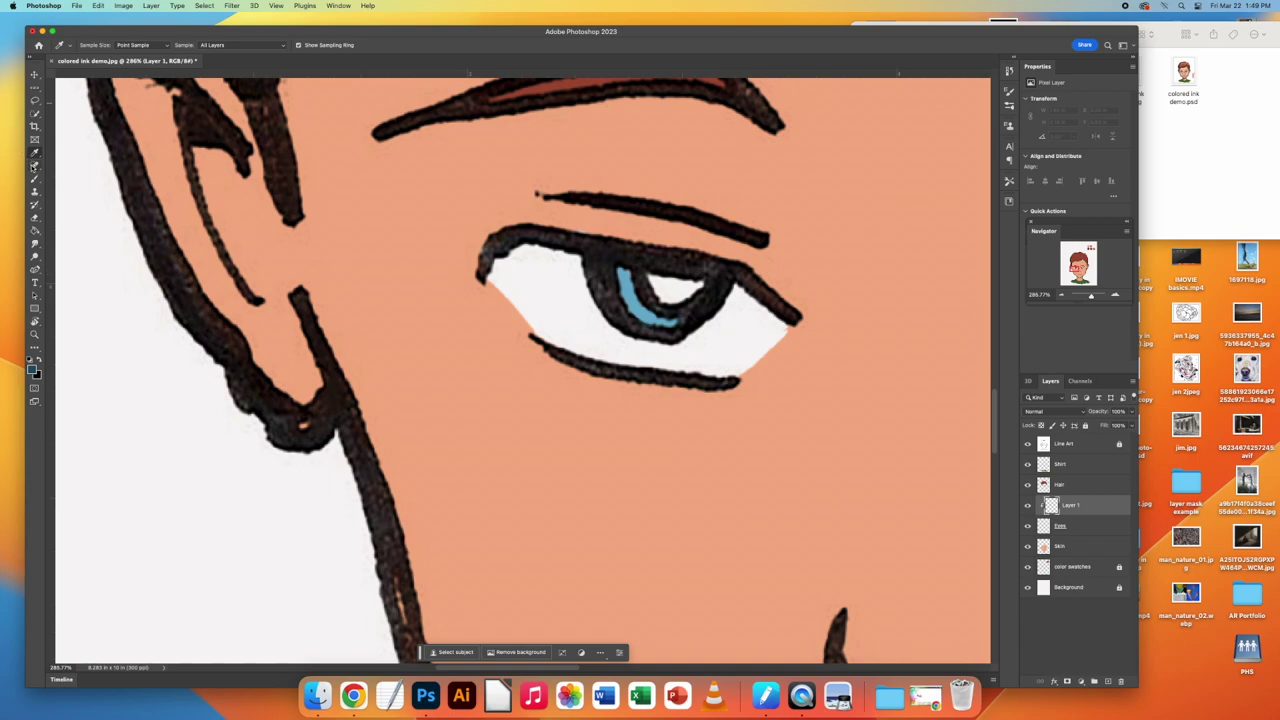
pyautogui.click(35, 179)
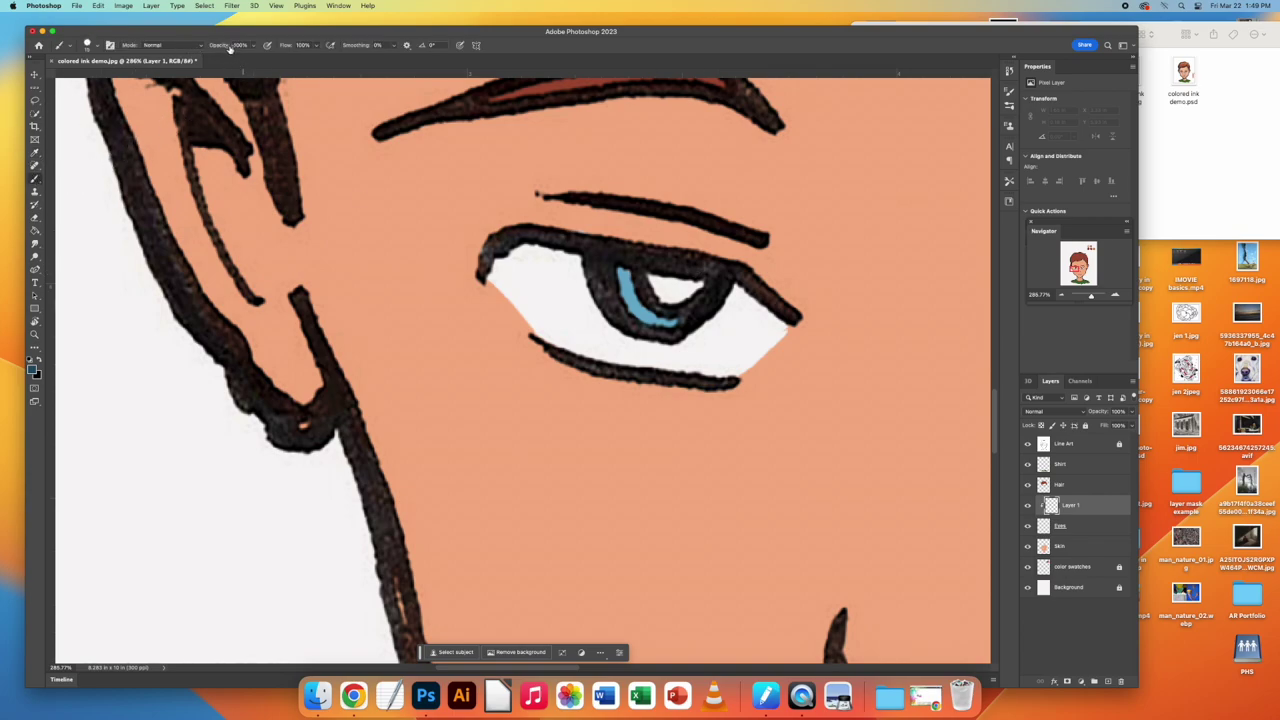
# Paint dark-blue iris shading with the Soft Round Pressure Opacity brush at 15% opacity
pyautogui.click(98, 46)
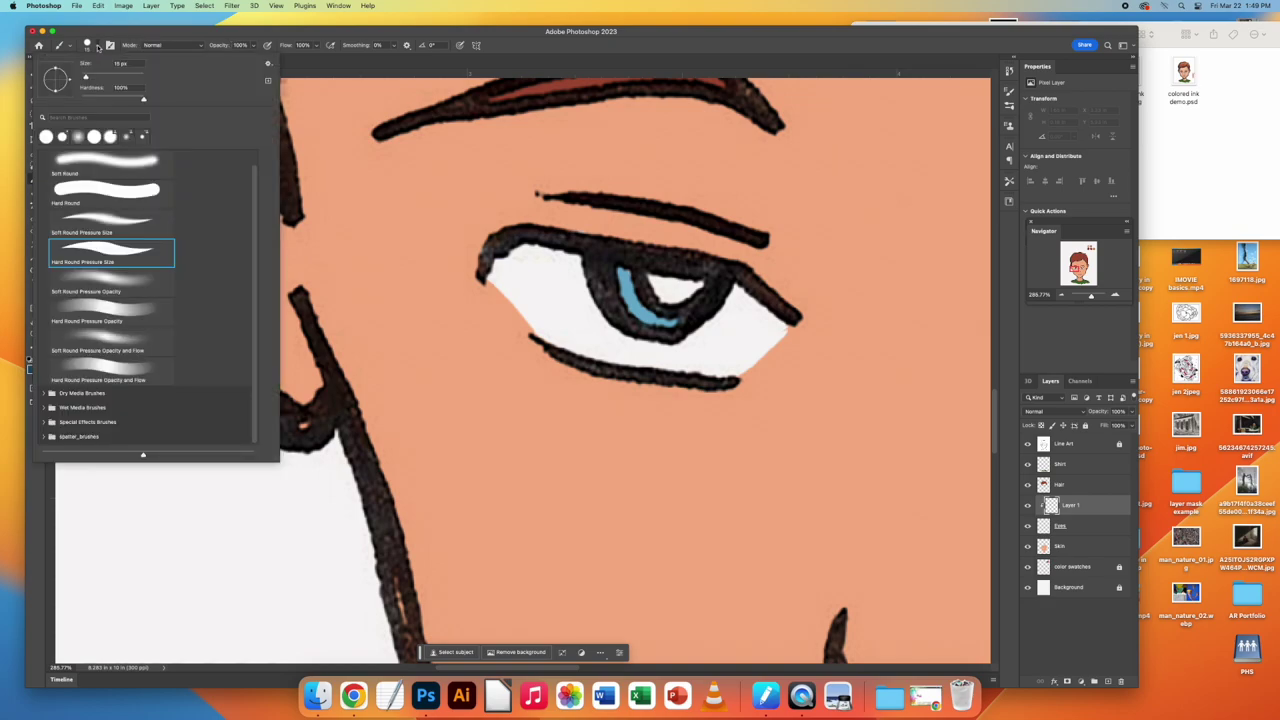
pyautogui.click(109, 333)
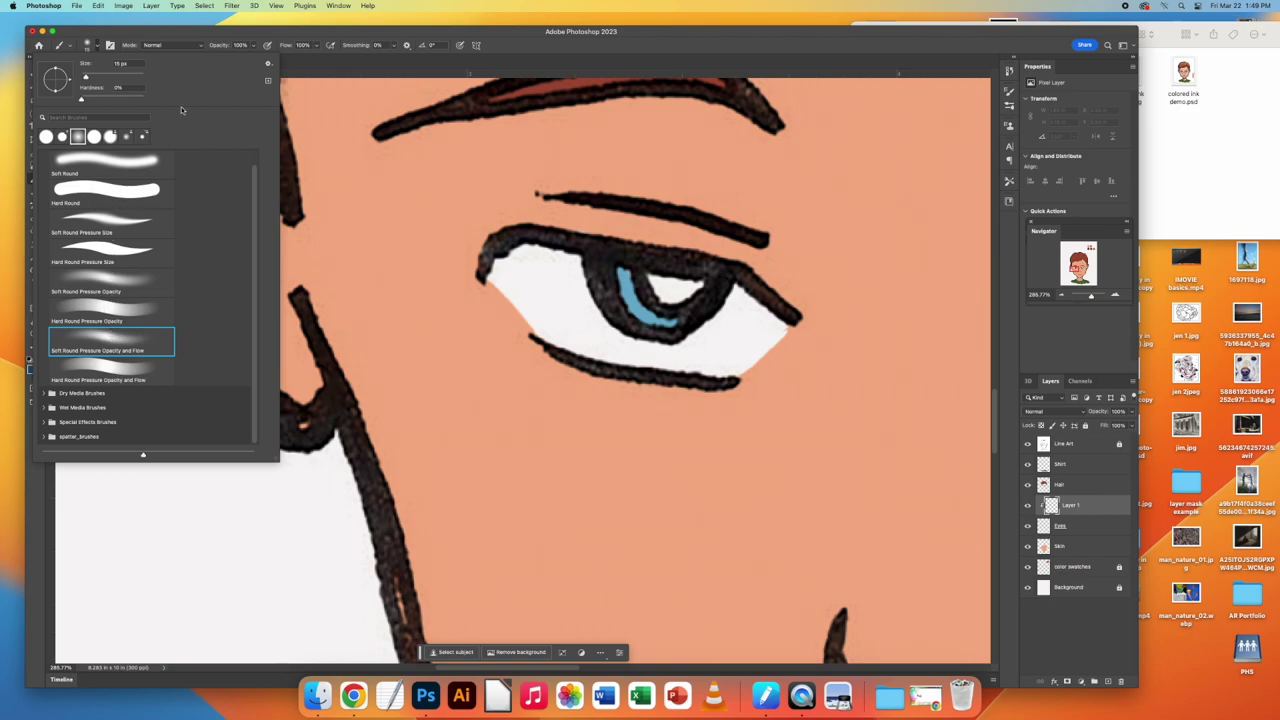
pyautogui.click(311, 69)
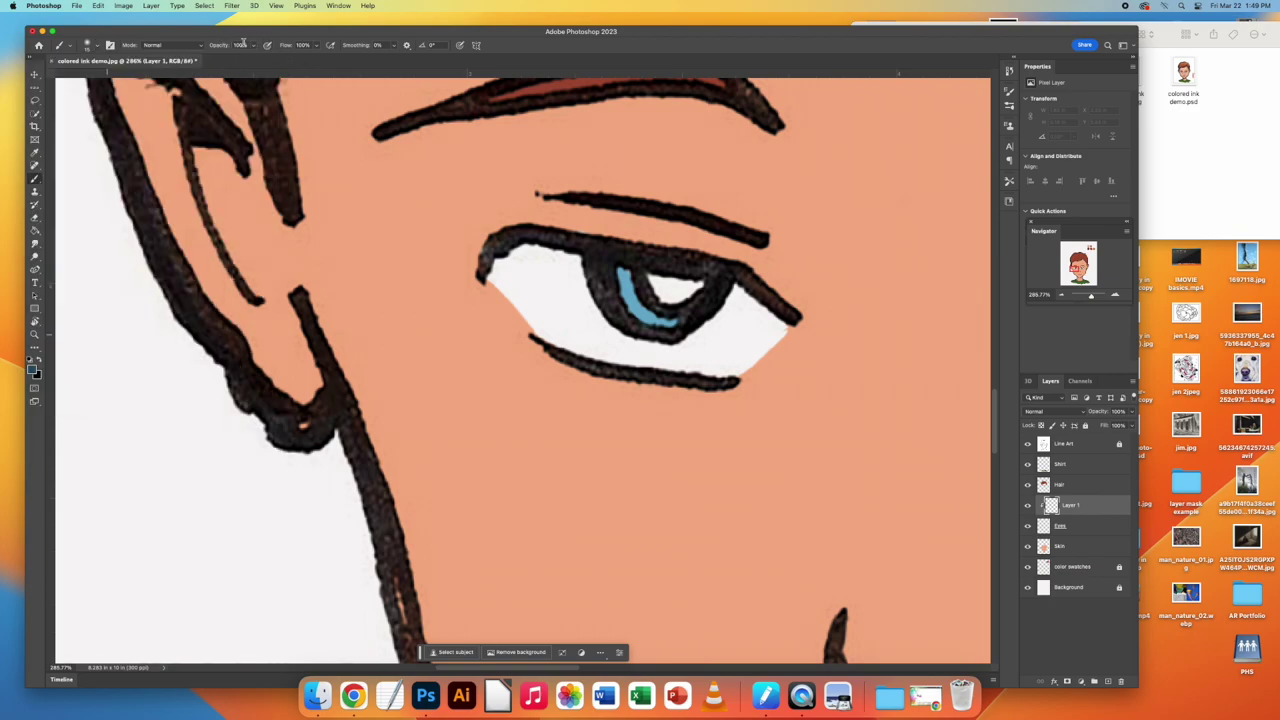
pyautogui.click(254, 46)
pyautogui.click(622, 266)
pyautogui.moveTo(620, 268)
pyautogui.mouseDown()
pyautogui.moveTo(620, 319)
pyautogui.moveTo(630, 267)
pyautogui.moveTo(614, 276)
pyautogui.moveTo(626, 265)
pyautogui.moveTo(623, 303)
pyautogui.moveTo(623, 267)
pyautogui.moveTo(635, 277)
pyautogui.moveTo(625, 264)
pyautogui.moveTo(649, 291)
pyautogui.moveTo(649, 271)
pyautogui.moveTo(594, 289)
pyautogui.moveTo(623, 261)
pyautogui.moveTo(624, 287)
pyautogui.moveTo(614, 294)
pyautogui.moveTo(631, 262)
pyautogui.moveTo(619, 259)
pyautogui.moveTo(646, 297)
pyautogui.moveTo(626, 262)
pyautogui.moveTo(625, 292)
pyautogui.moveTo(626, 261)
pyautogui.moveTo(641, 291)
pyautogui.moveTo(620, 263)
pyautogui.moveTo(636, 327)
pyautogui.moveTo(631, 266)
pyautogui.moveTo(658, 306)
pyautogui.moveTo(618, 256)
pyautogui.moveTo(651, 302)
pyautogui.mouseUp()
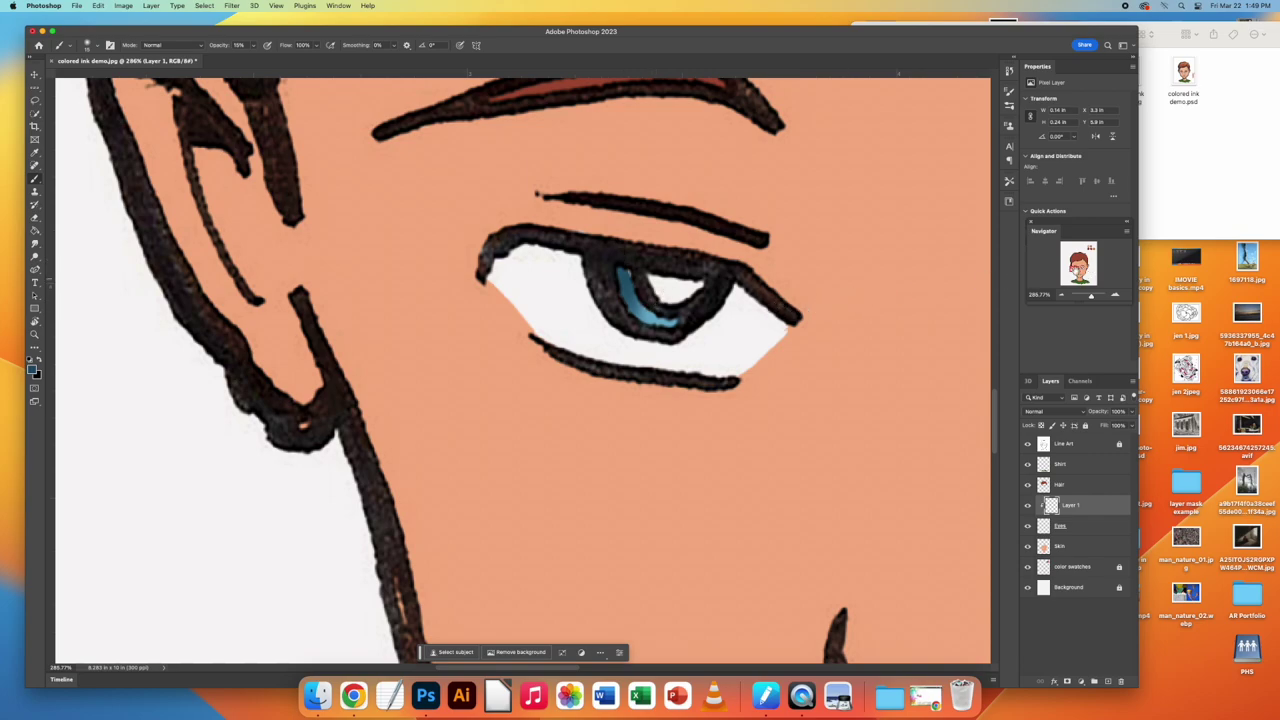
pyautogui.hscroll(10, 520, 370)
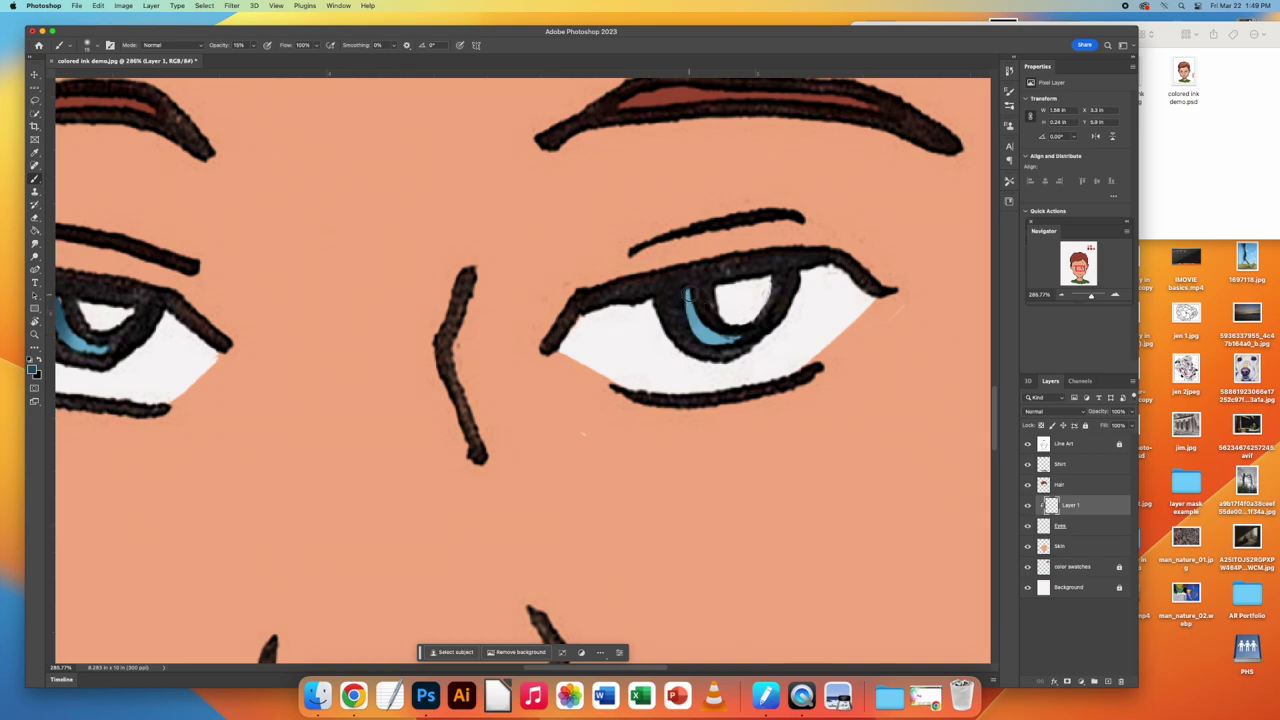
pyautogui.moveTo(688, 298)
pyautogui.mouseDown()
pyautogui.moveTo(691, 277)
pyautogui.moveTo(689, 306)
pyautogui.moveTo(692, 290)
pyautogui.moveTo(717, 358)
pyautogui.moveTo(688, 296)
pyautogui.mouseUp()
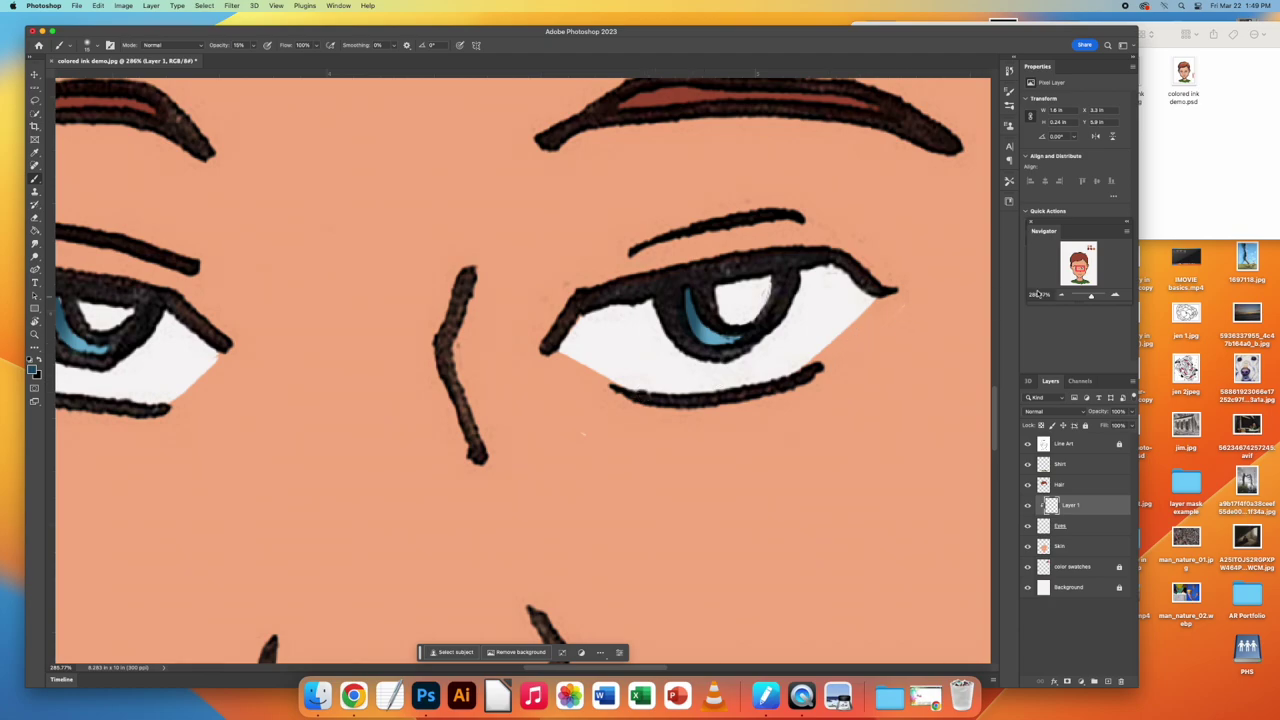
# Zoom out to the whole face and select the Skin layer
pyautogui.moveTo(1091, 298); pyautogui.dragTo(1091, 298)
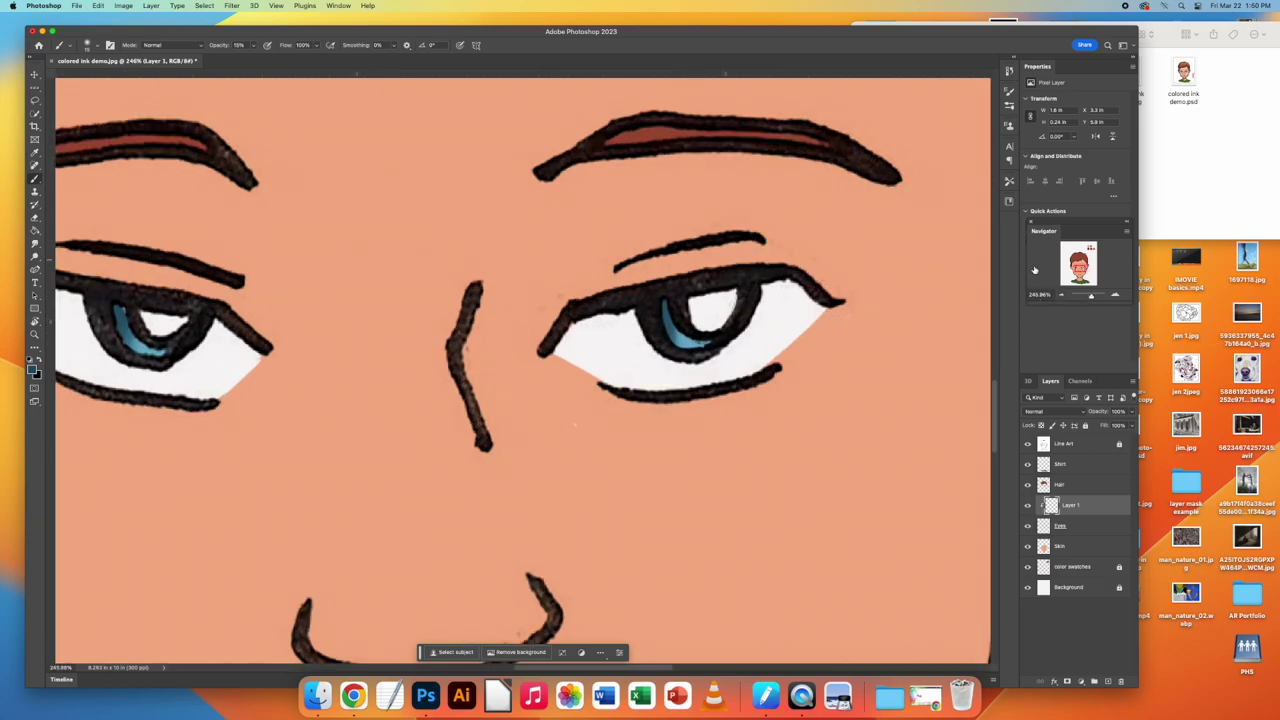
pyautogui.moveTo(1091, 297); pyautogui.dragTo(1088, 298)
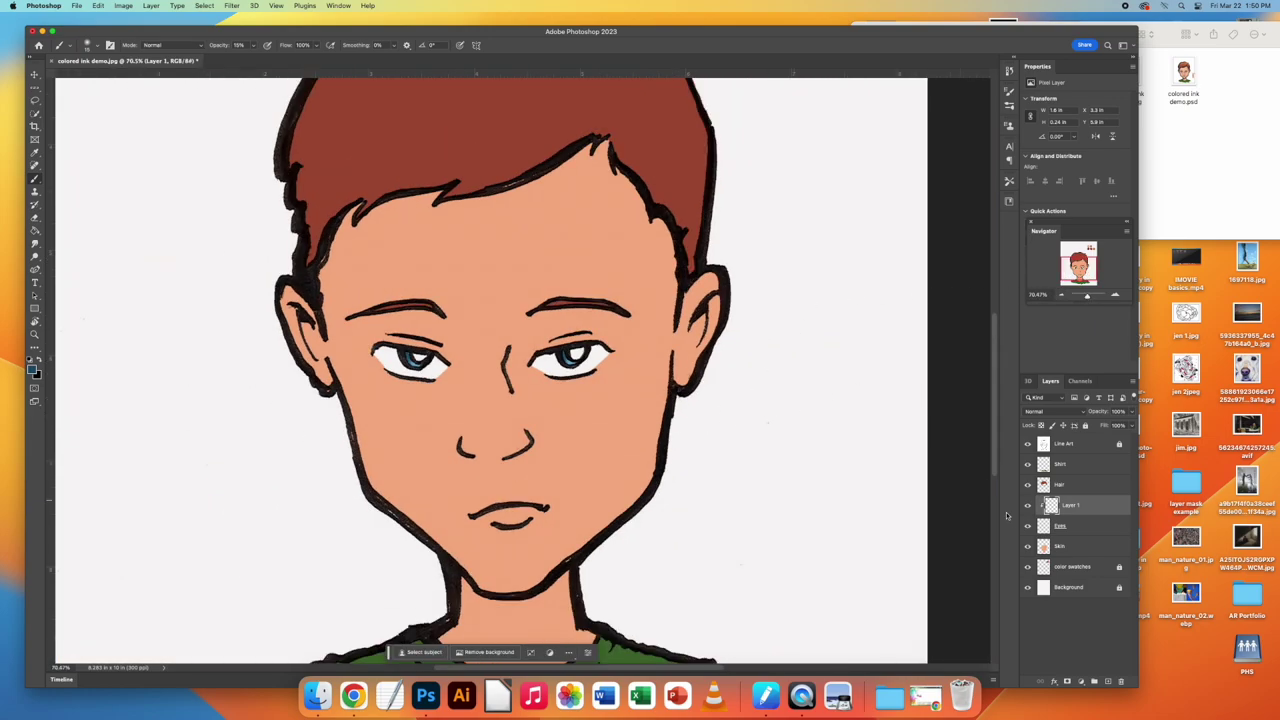
pyautogui.click(1077, 547)
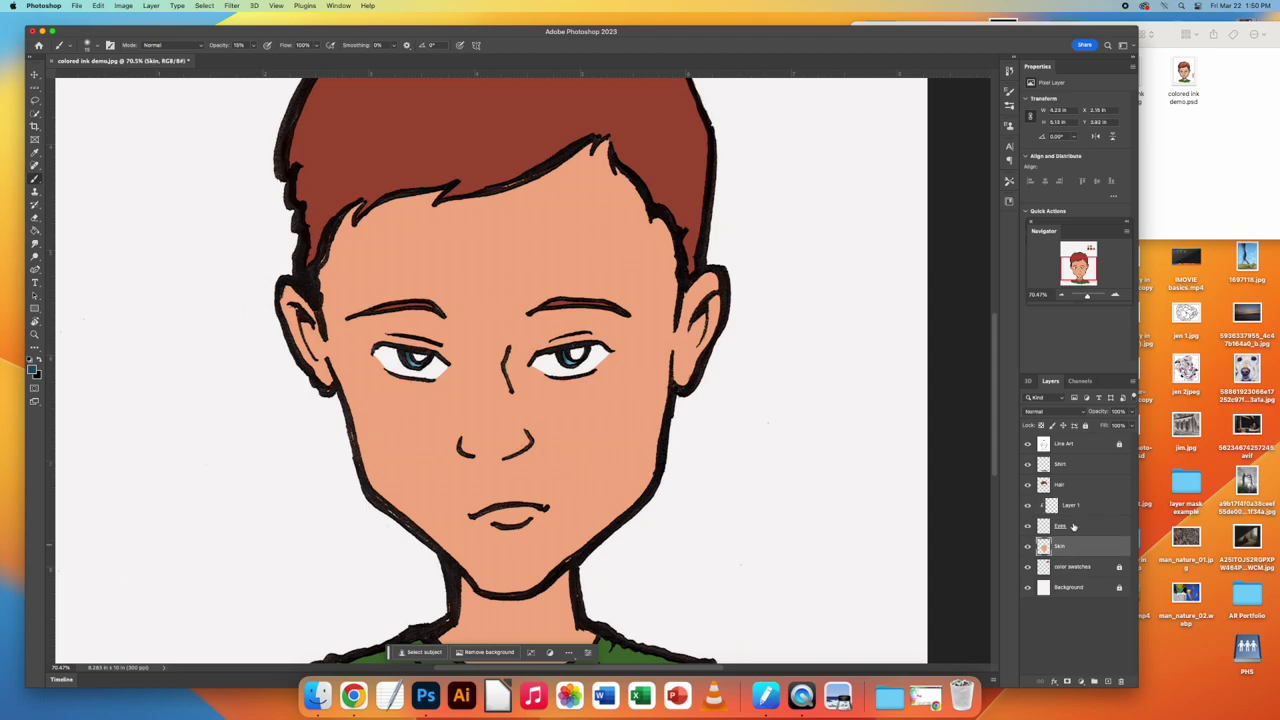
# Add a new Layer 2 above Skin and clip it to the Skin layer
pyautogui.click(1106, 681)
pyautogui.click(1132, 381)
pyautogui.click(1200, 557)
pyautogui.scroll(2, 991, 349)
pyautogui.scroll(5, 991, 349)
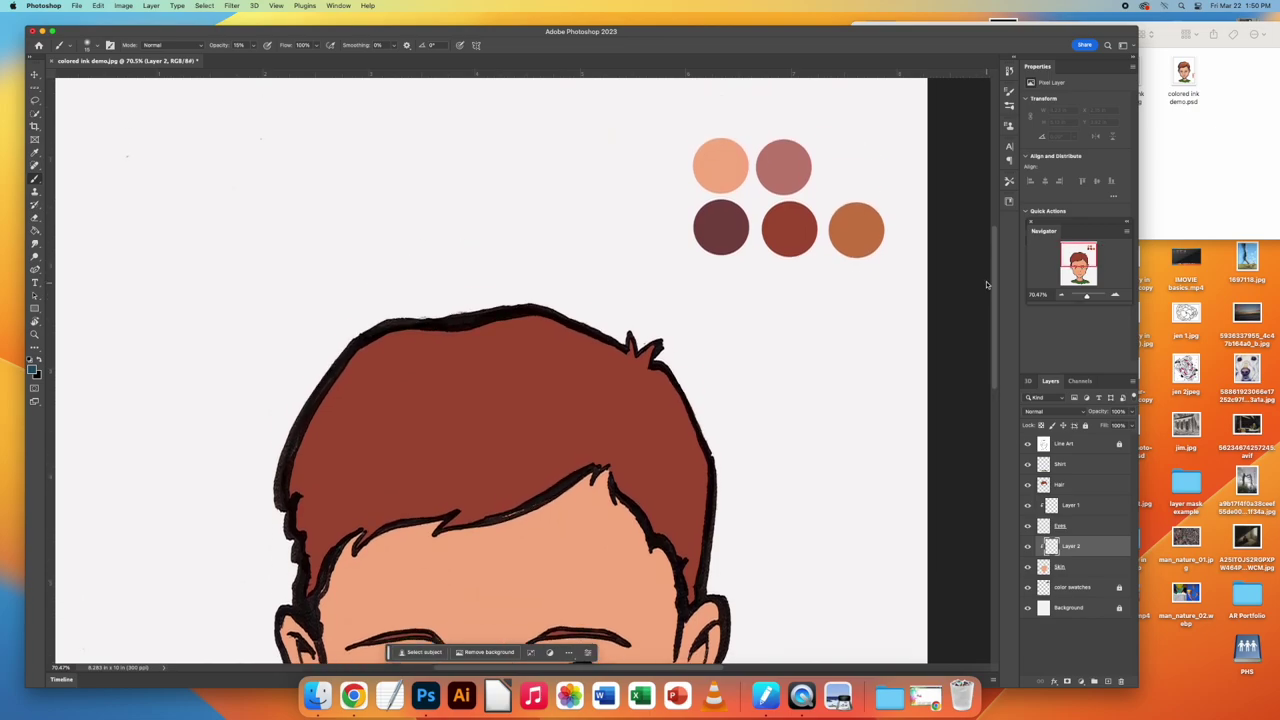
# Sample the rose swatch and softly shade the cheeks, temple, neck, nose and around the eye
pyautogui.press('i')
pyautogui.click(30, 184)
pyautogui.click(253, 45)
pyautogui.scroll(-5, 825, 390)
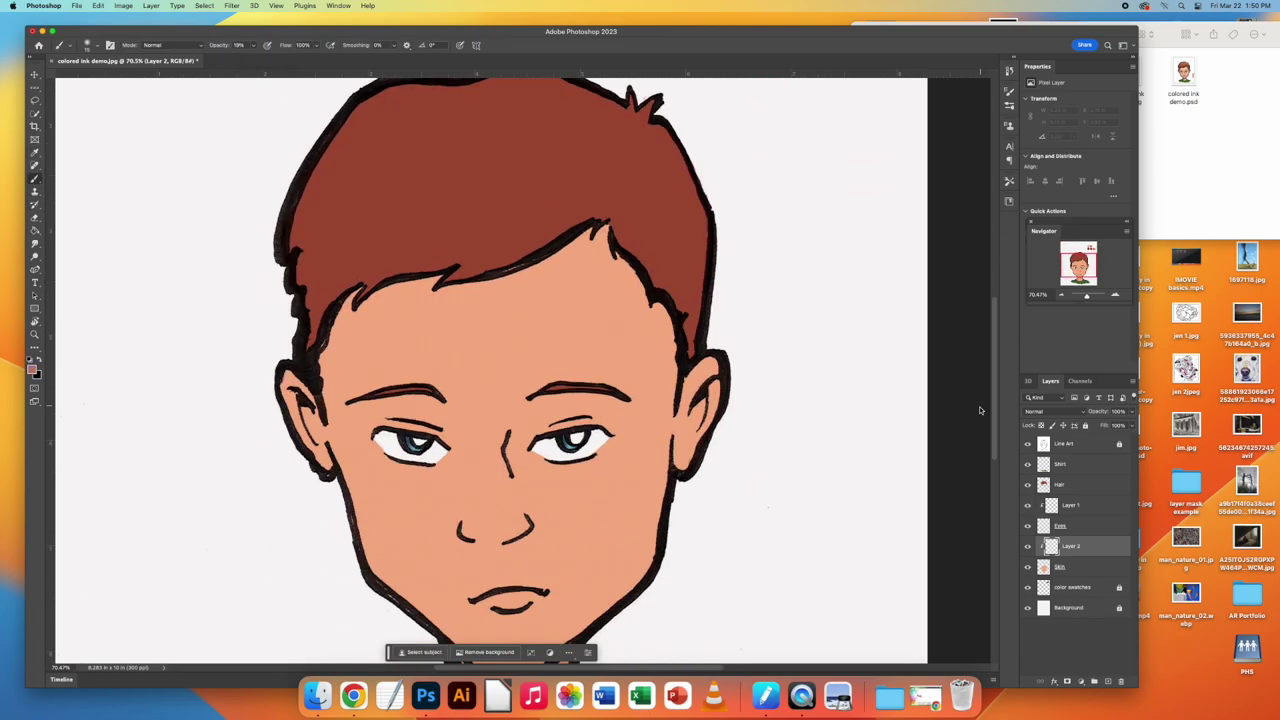
pyautogui.moveTo(691, 491)
pyautogui.mouseDown()
pyautogui.moveTo(646, 489)
pyautogui.moveTo(738, 495)
pyautogui.moveTo(587, 609)
pyautogui.moveTo(678, 485)
pyautogui.moveTo(574, 624)
pyautogui.moveTo(713, 396)
pyautogui.moveTo(710, 373)
pyautogui.moveTo(699, 436)
pyautogui.mouseUp()
pyautogui.moveTo(337, 490)
pyautogui.mouseDown()
pyautogui.moveTo(305, 410)
pyautogui.moveTo(350, 422)
pyautogui.moveTo(351, 275)
pyautogui.moveTo(400, 269)
pyautogui.moveTo(349, 346)
pyautogui.moveTo(651, 309)
pyautogui.moveTo(630, 410)
pyautogui.moveTo(386, 277)
pyautogui.mouseUp()
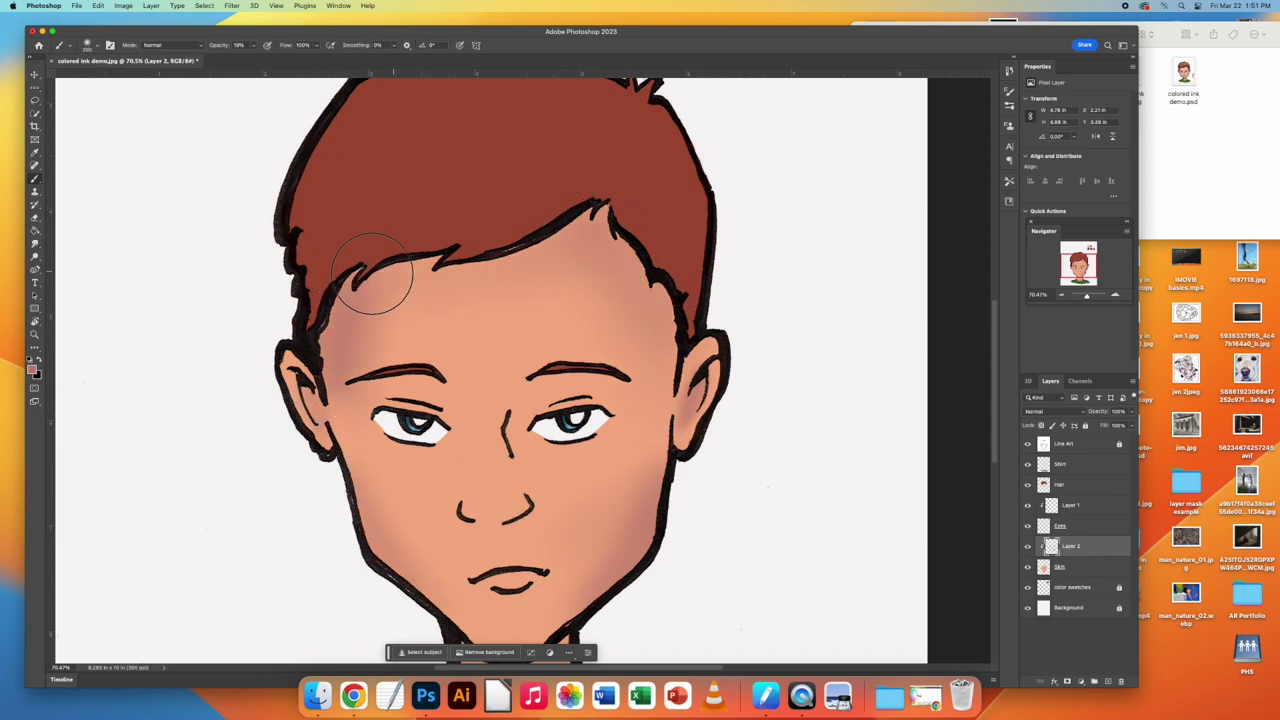
pyautogui.scroll(-5, 566, 527)
pyautogui.moveTo(566, 527)
pyautogui.mouseDown()
pyautogui.moveTo(509, 534)
pyautogui.moveTo(640, 510)
pyautogui.moveTo(577, 514)
pyautogui.moveTo(534, 563)
pyautogui.mouseUp()
pyautogui.moveTo(572, 268); pyautogui.dragTo(603, 372)
pyautogui.moveTo(691, 265)
pyautogui.mouseDown()
pyautogui.moveTo(488, 252)
pyautogui.moveTo(414, 276)
pyautogui.moveTo(486, 252)
pyautogui.mouseUp()
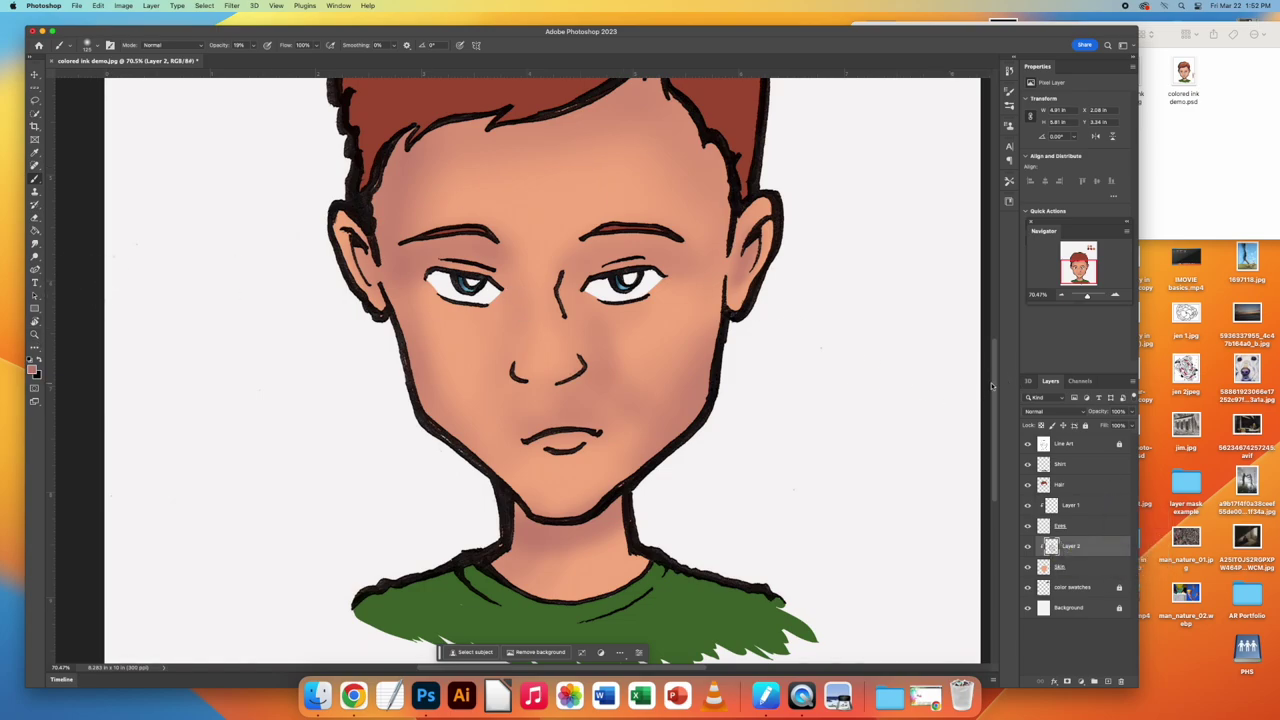
pyautogui.scroll(5, 426, 218)
# Sample the peach skin swatch as the foreground colour
pyautogui.press('i')
pyautogui.click(33, 370)
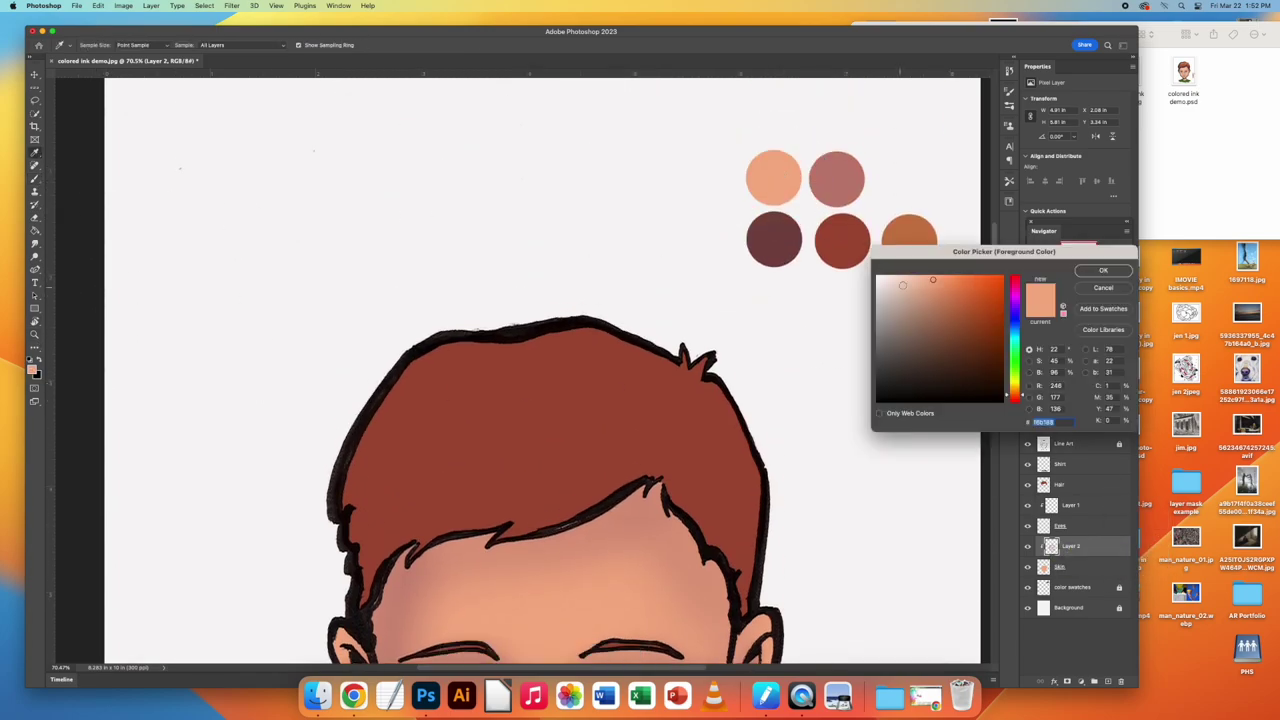
pyautogui.click(1103, 272)
pyautogui.scroll(-5, 540, 370)
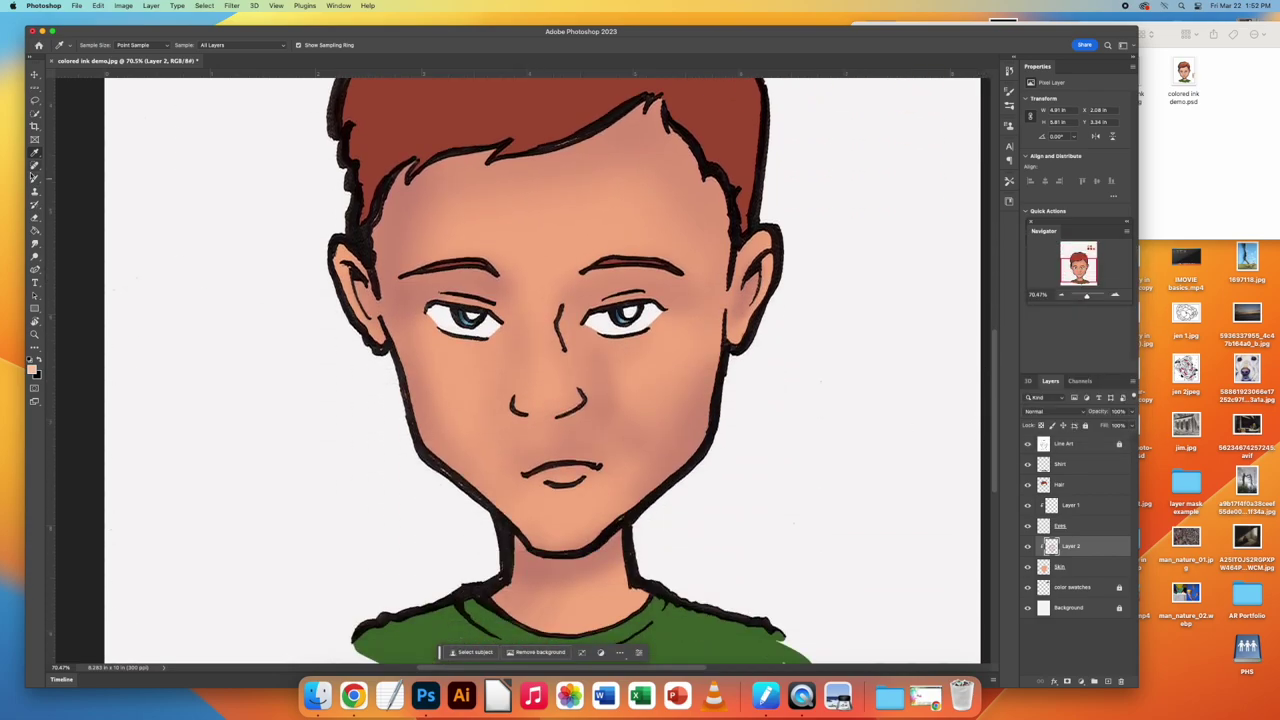
pyautogui.press('b')
# Brush a peach highlight along the nose bridge, shrinking the brush with the bracket keys
pyautogui.moveTo(471, 380)
pyautogui.mouseDown()
pyautogui.moveTo(529, 300)
pyautogui.moveTo(551, 214)
pyautogui.moveTo(592, 222)
pyautogui.moveTo(429, 229)
pyautogui.moveTo(614, 337)
pyautogui.moveTo(651, 343)
pyautogui.mouseUp()
pyautogui.press('[')
pyautogui.press('[')
pyautogui.press('[')
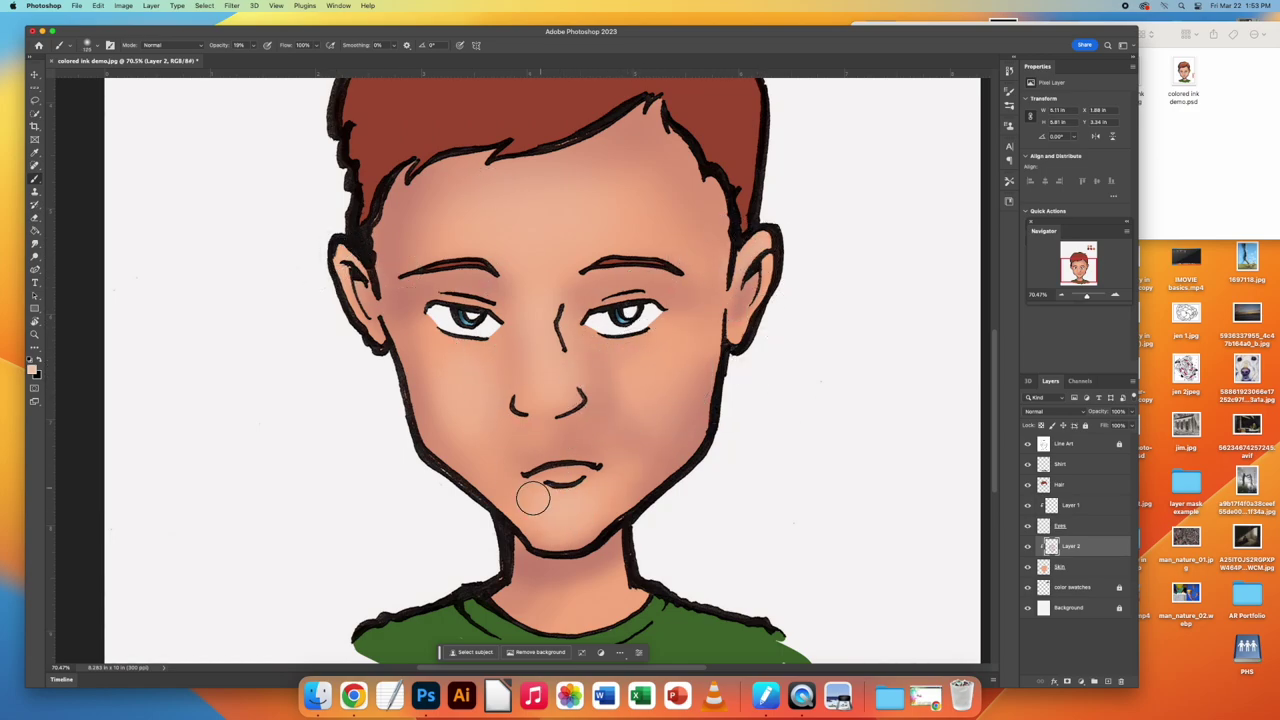
pyautogui.press(']')
pyautogui.press(']')
pyautogui.press(']')
pyautogui.press(']')
pyautogui.press('[')
pyautogui.press('[')
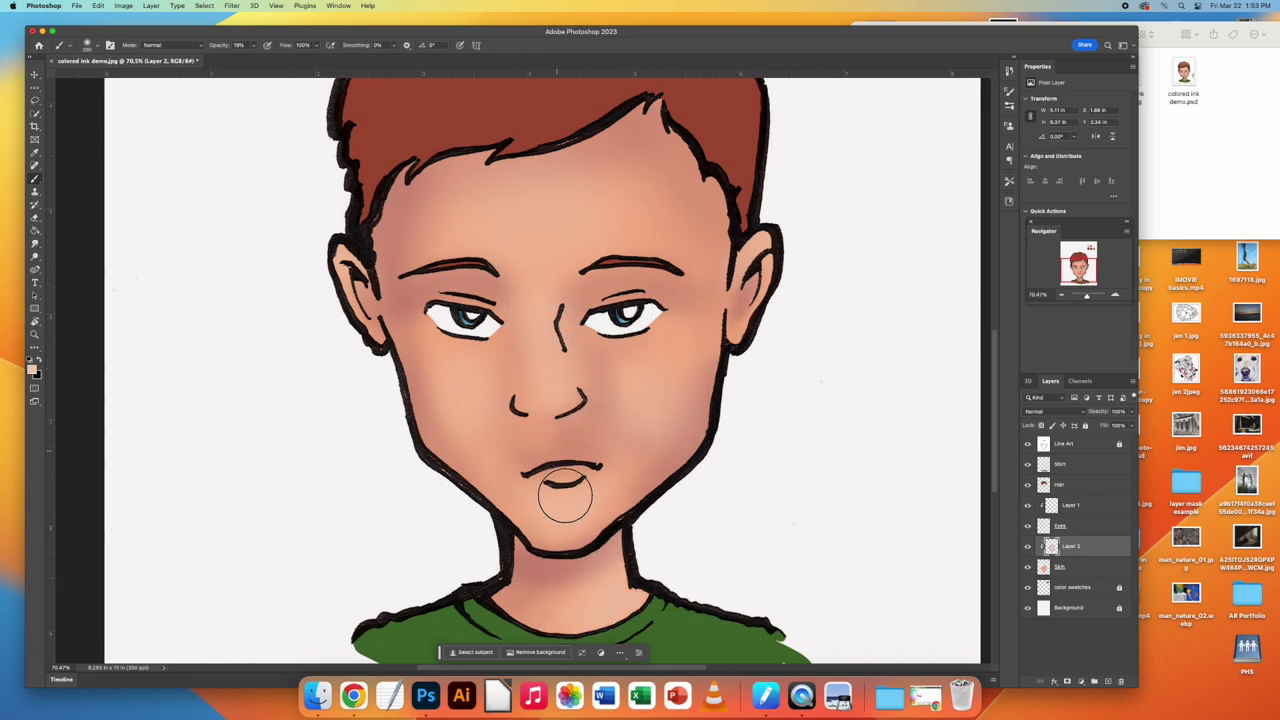
pyautogui.press('[')
pyautogui.press('[')
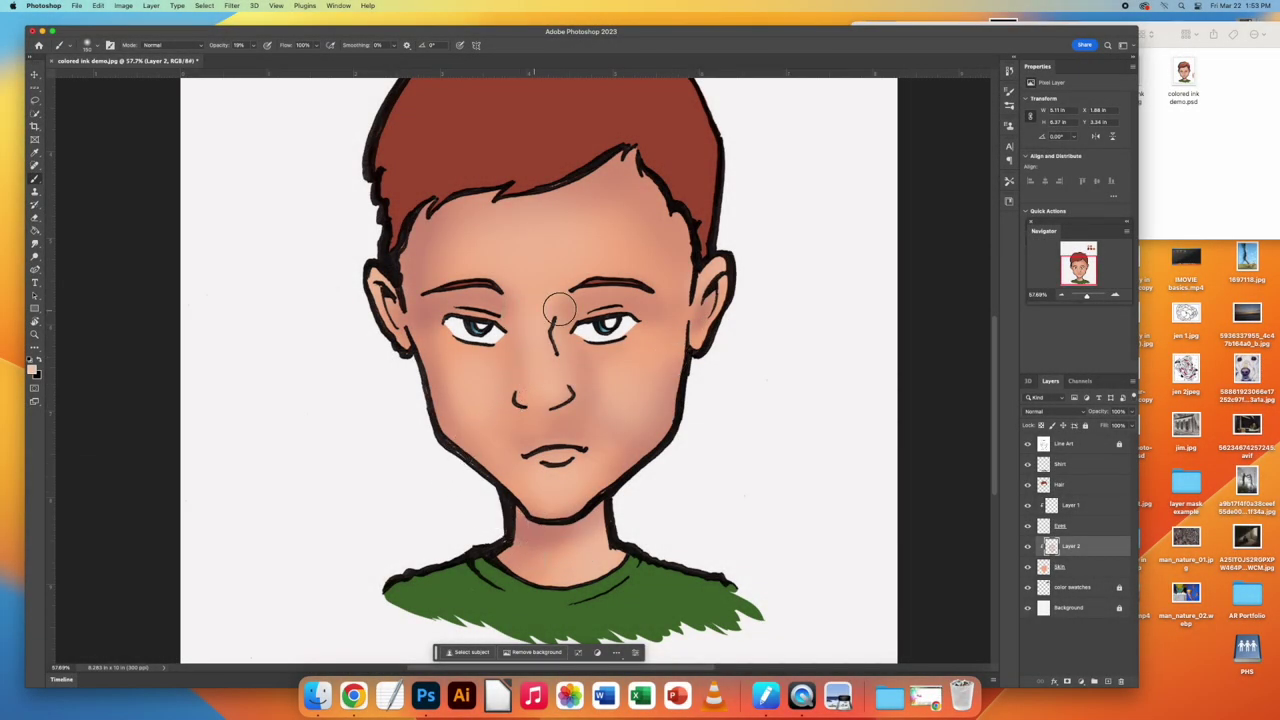
pyautogui.scroll(5, 850, 360)
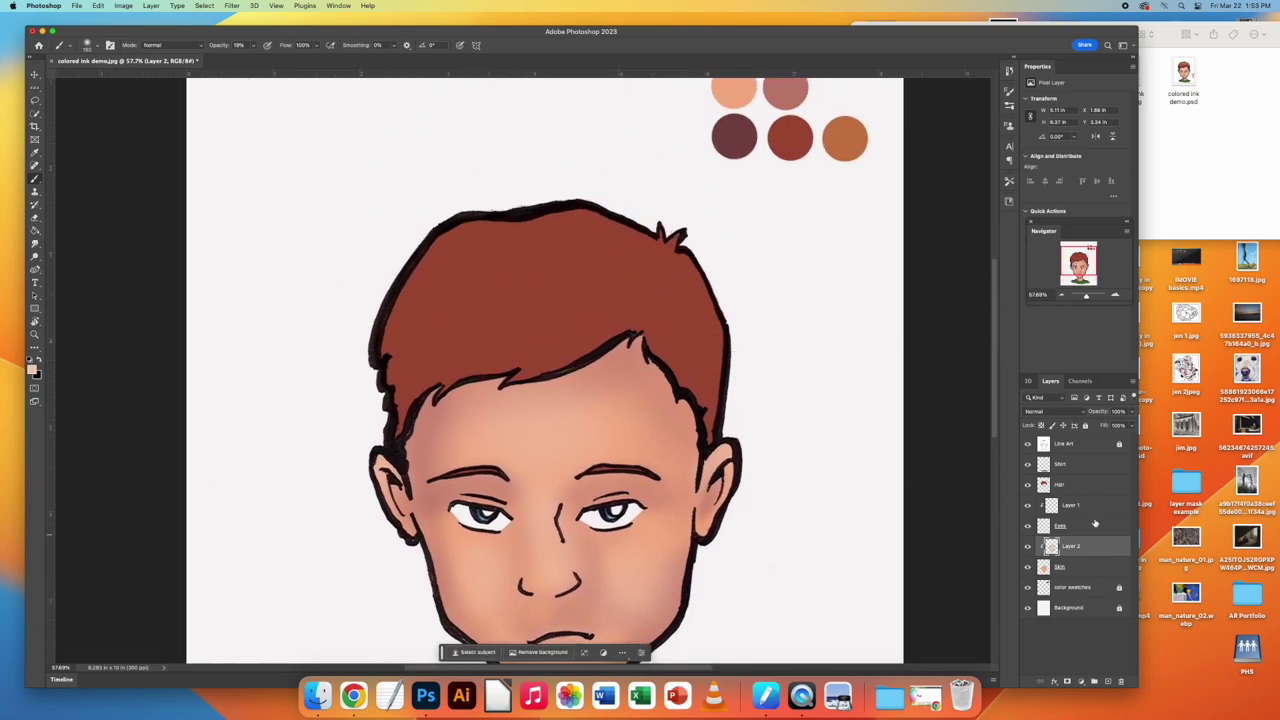
pyautogui.click(1076, 485)
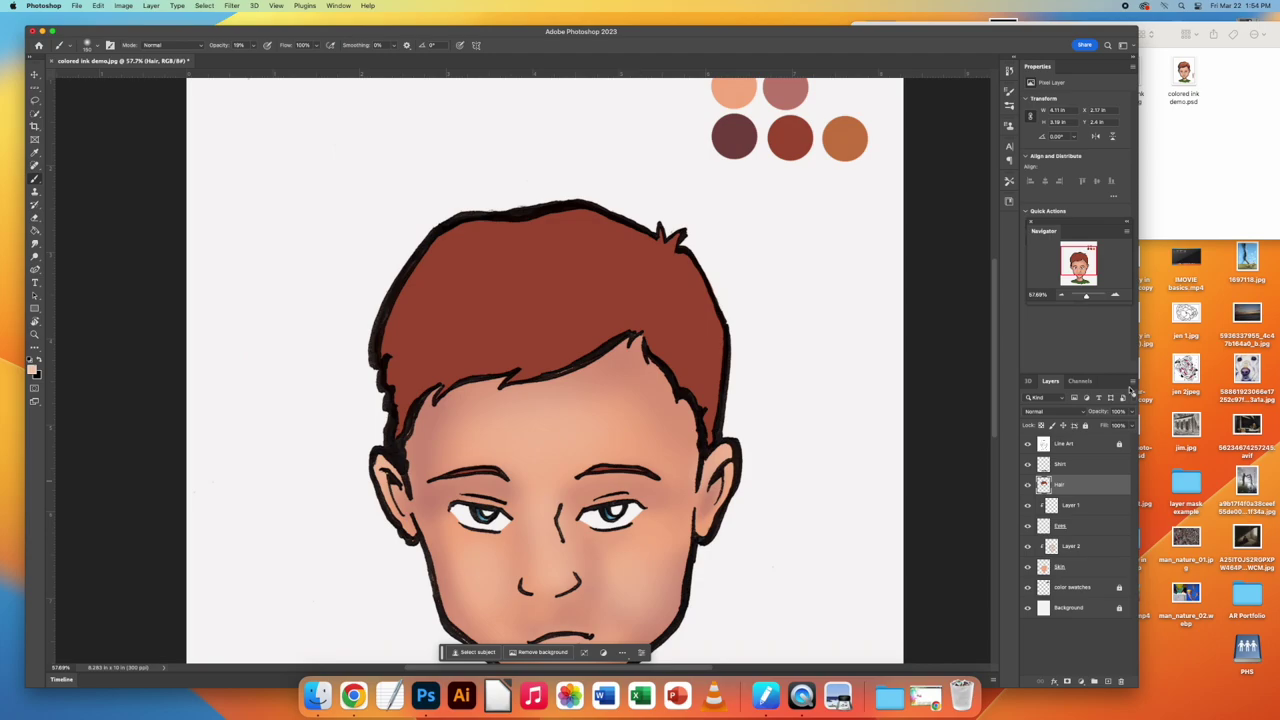
# Add a new Layer 3 above Hair and clip it to the Hair layer
pyautogui.click(1133, 382)
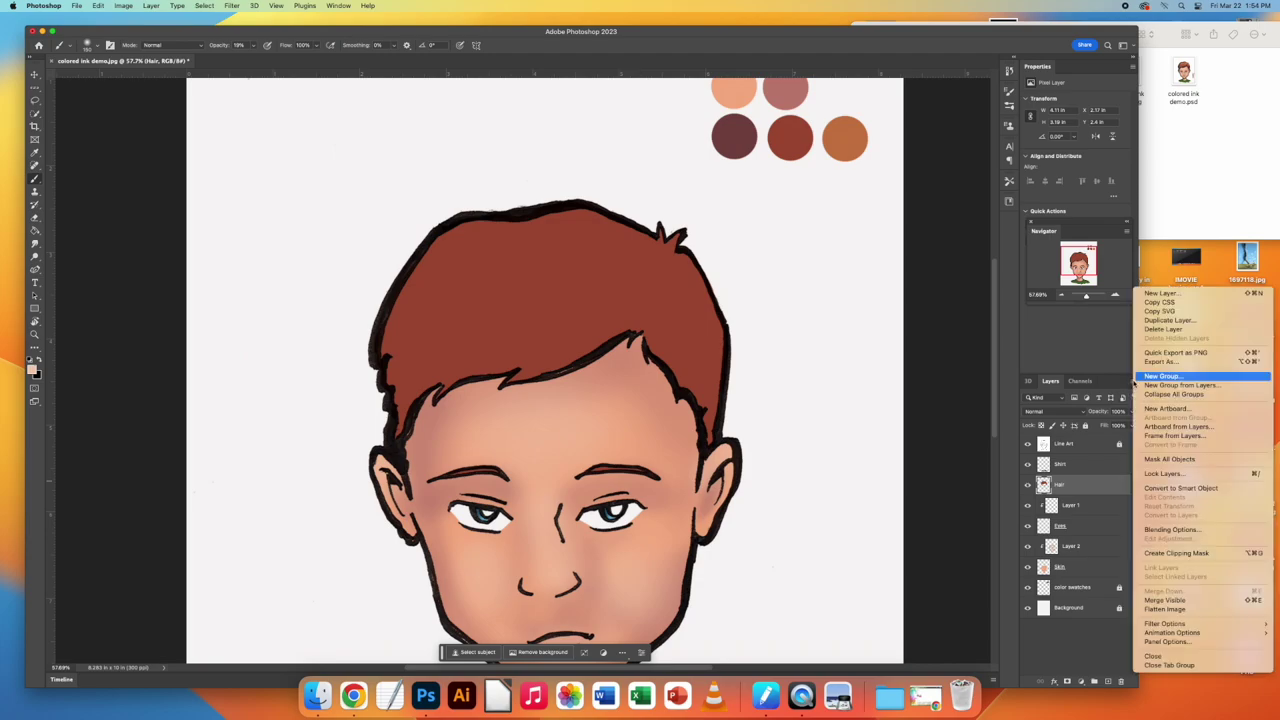
pyautogui.click(1082, 670)
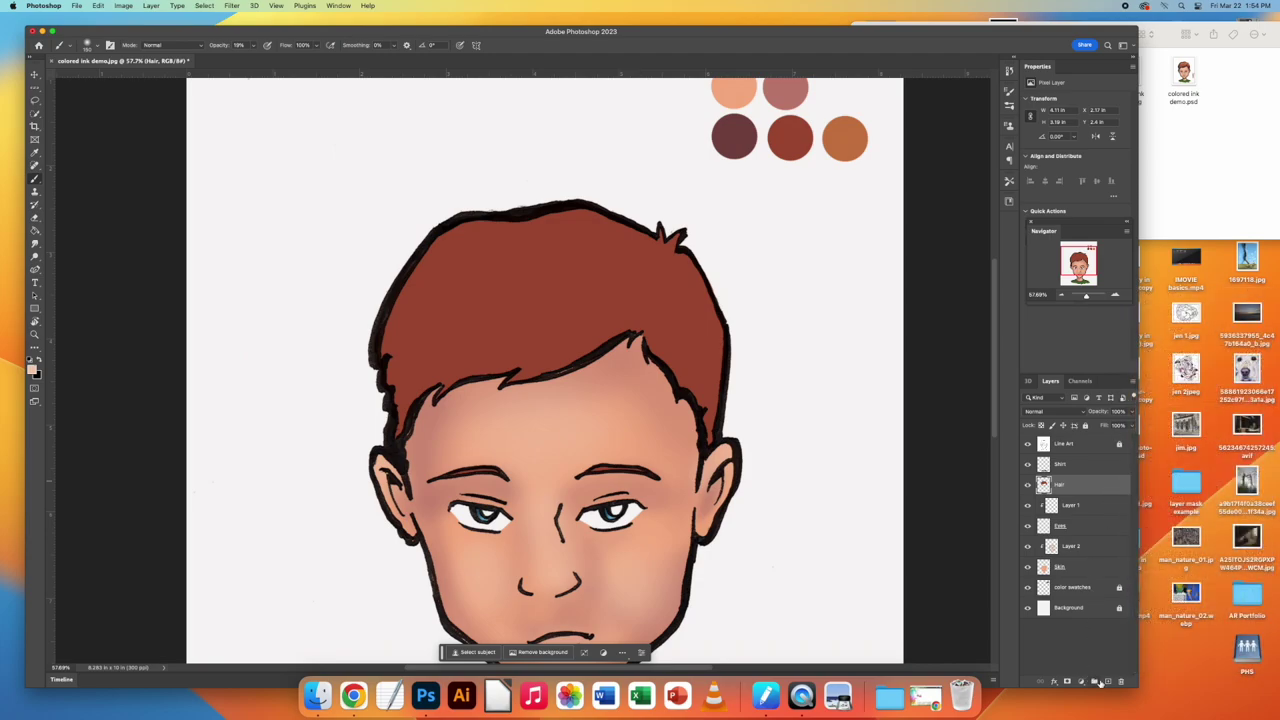
pyautogui.click(1108, 681)
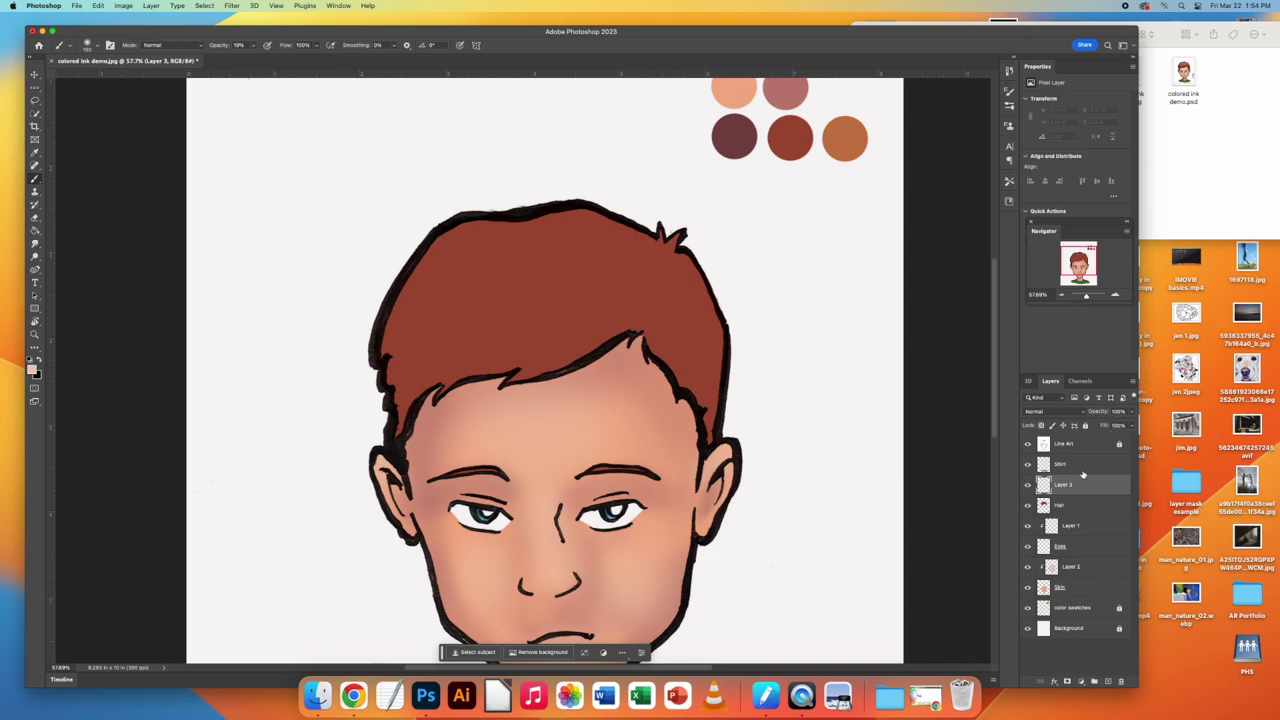
pyautogui.click(1131, 384)
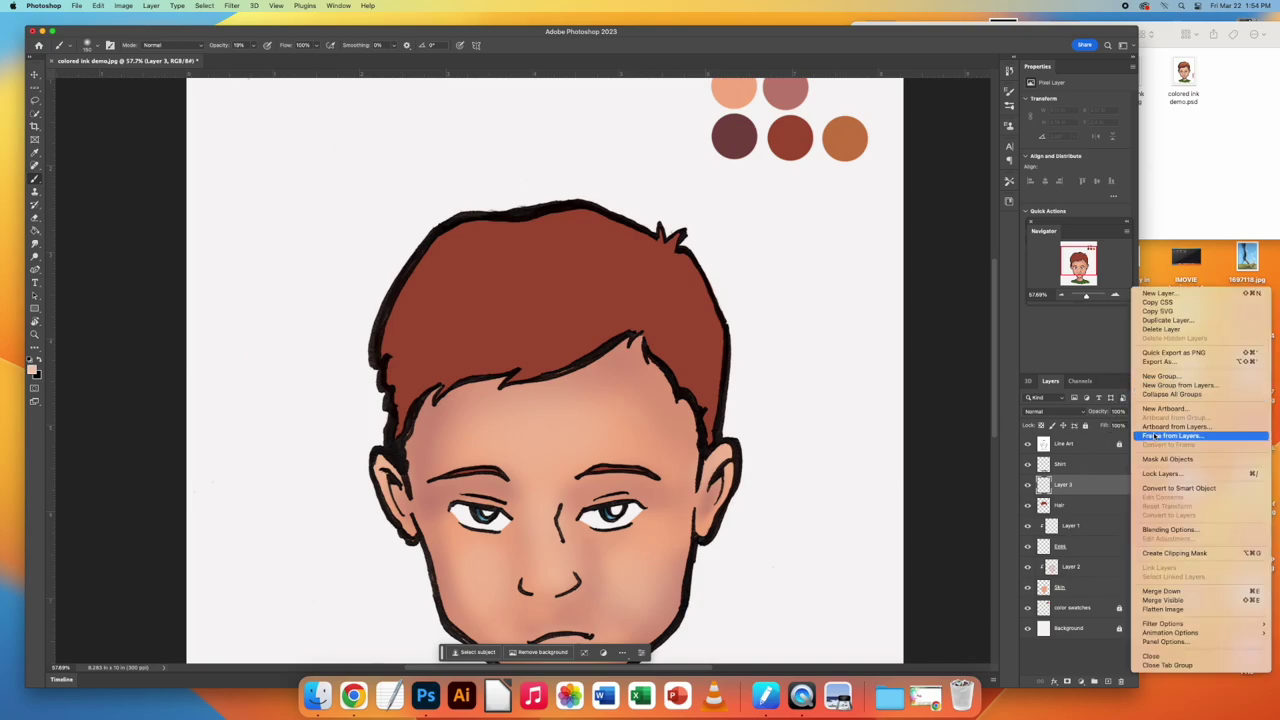
pyautogui.click(1166, 554)
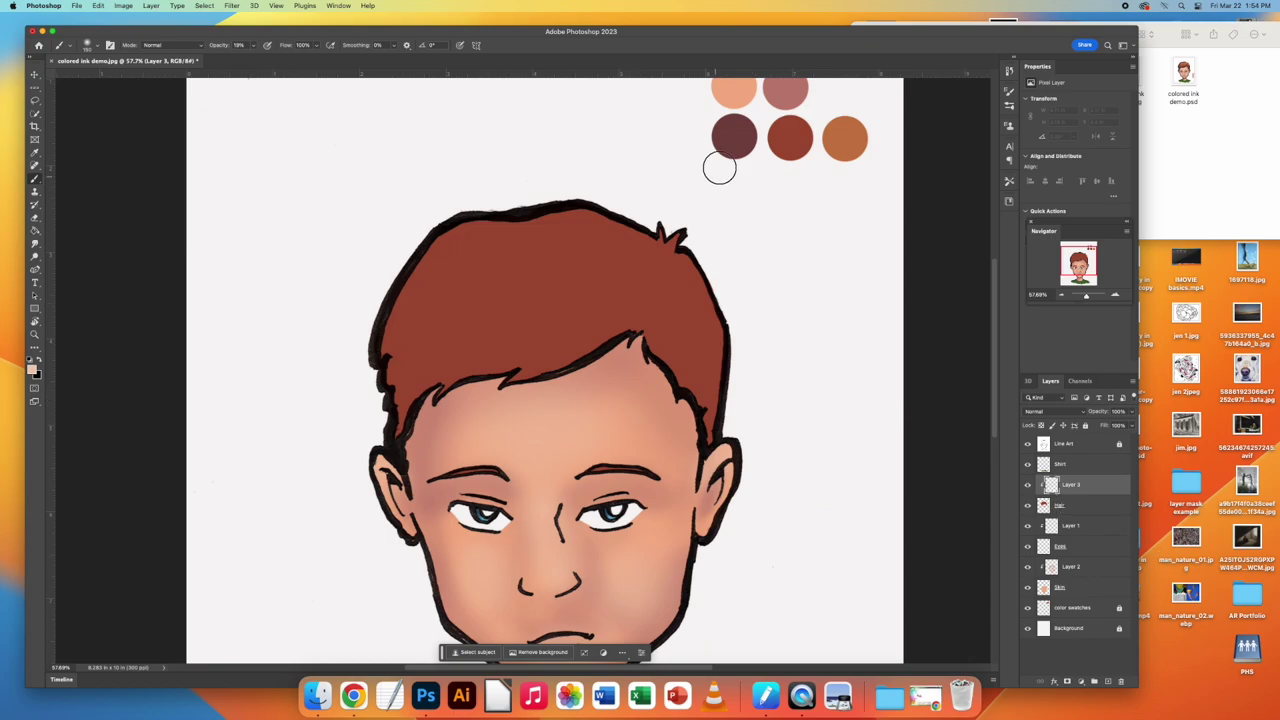
pyautogui.click(35, 152)
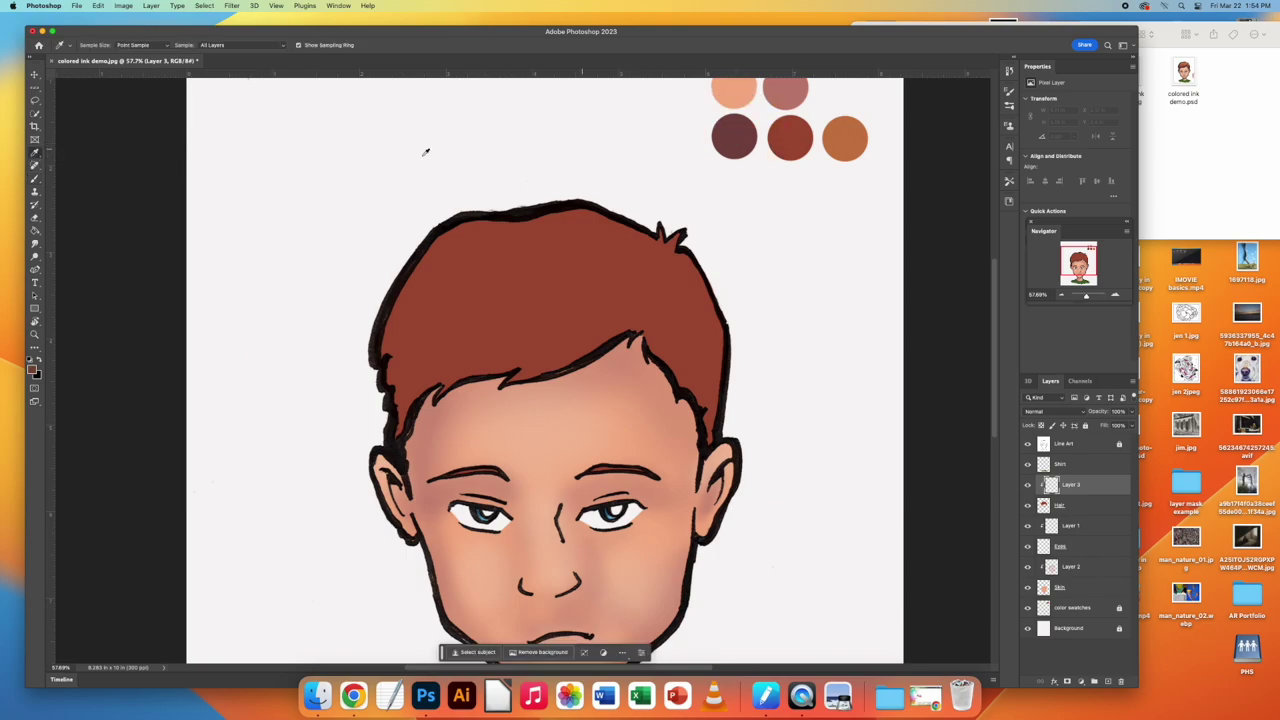
# Sample the hair colour and darken it to a deep brown in the Color Picker
pyautogui.click(35, 179)
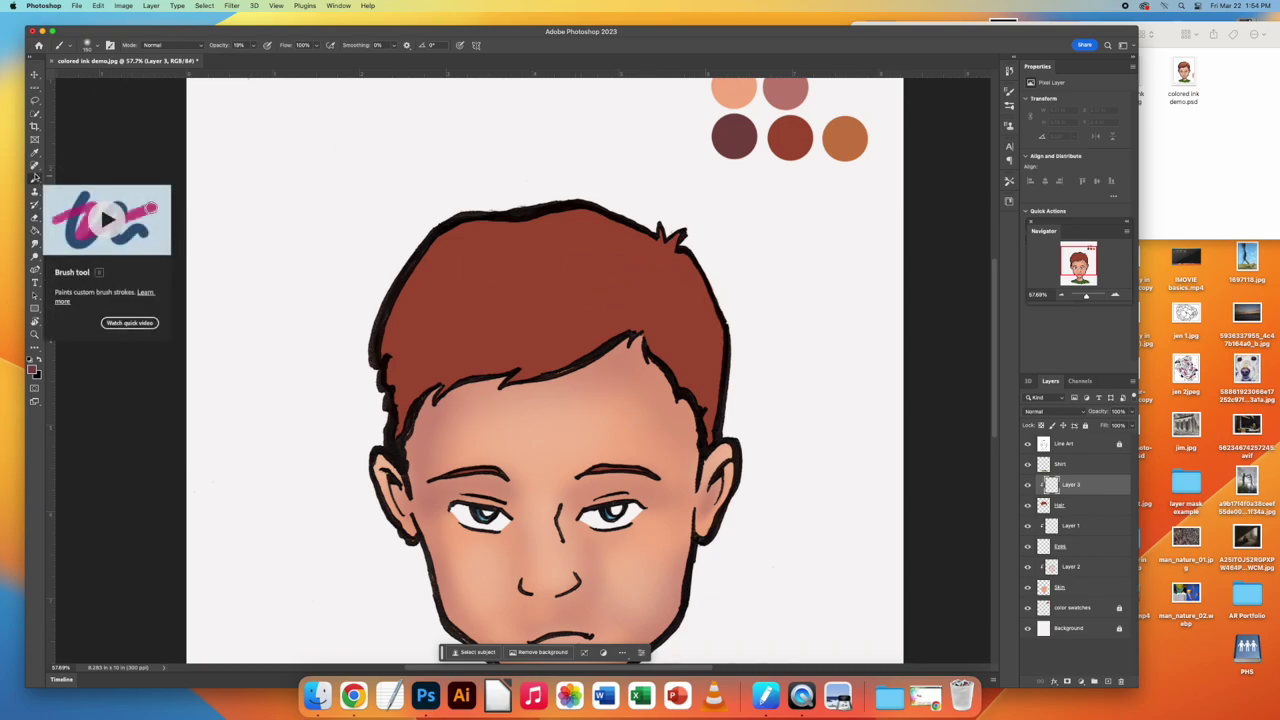
pyautogui.click(35, 153)
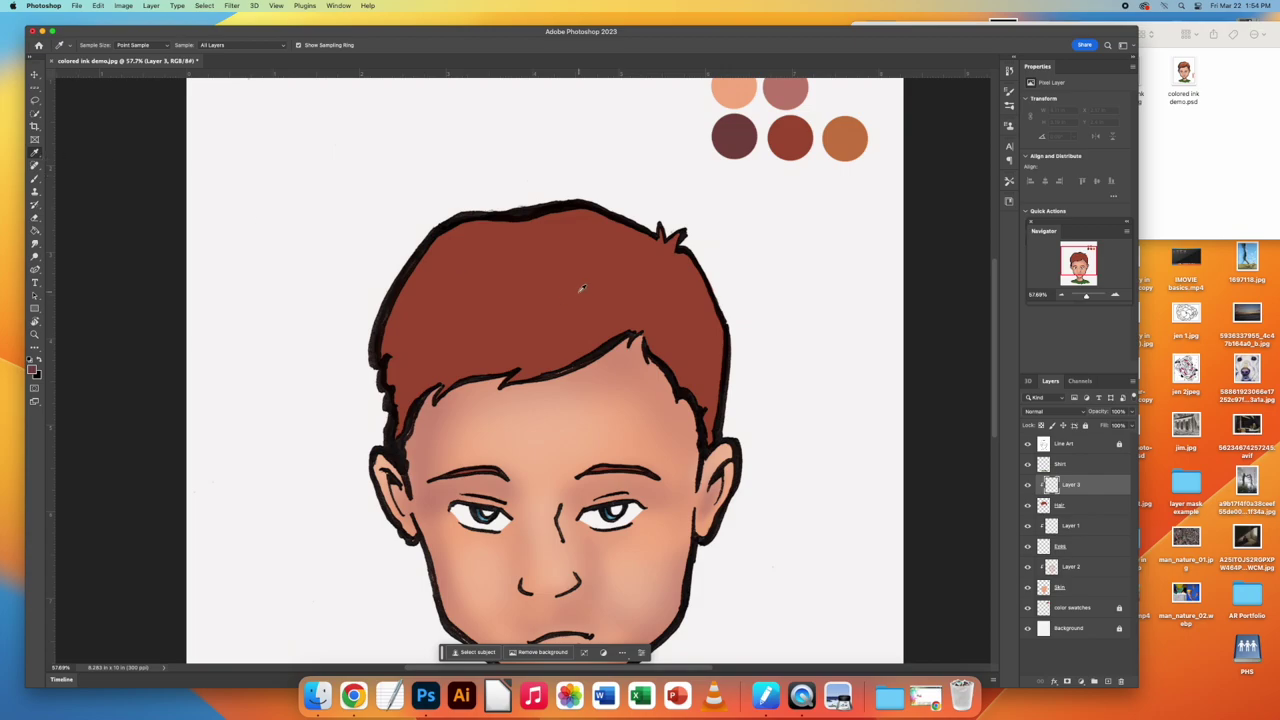
pyautogui.click(31, 367)
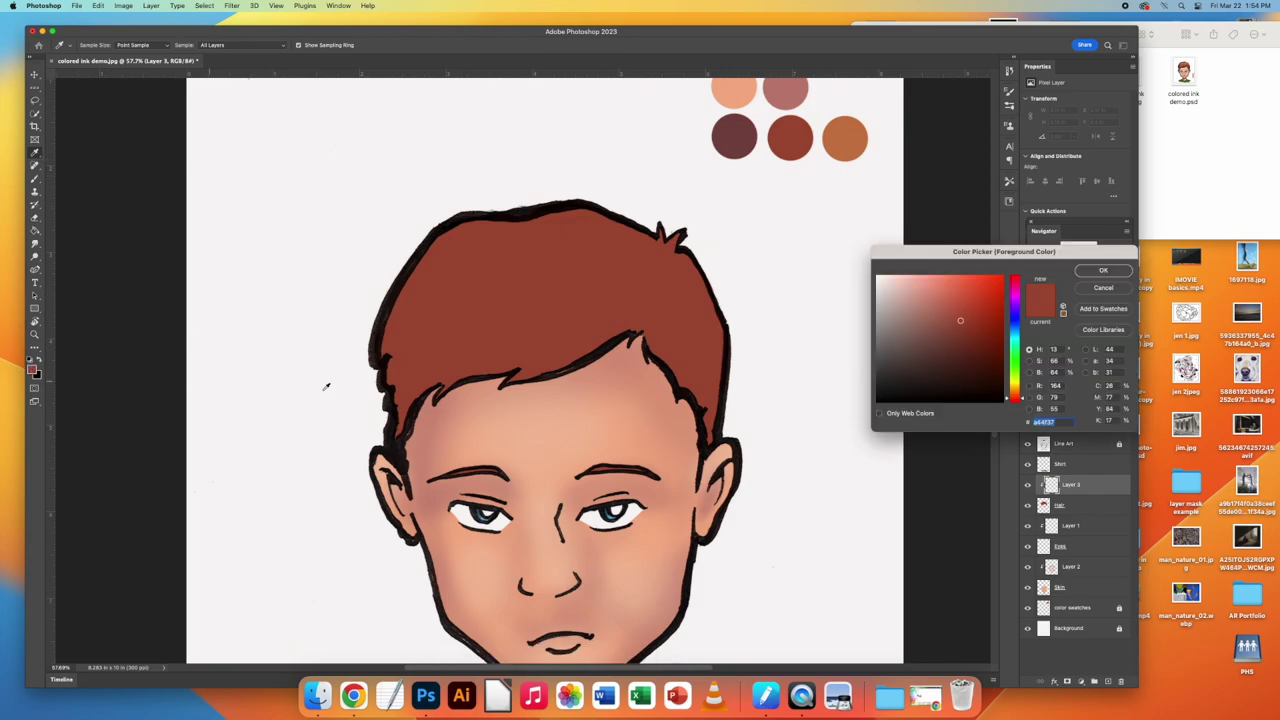
pyautogui.click(961, 354)
pyautogui.click(961, 366)
pyautogui.click(1104, 271)
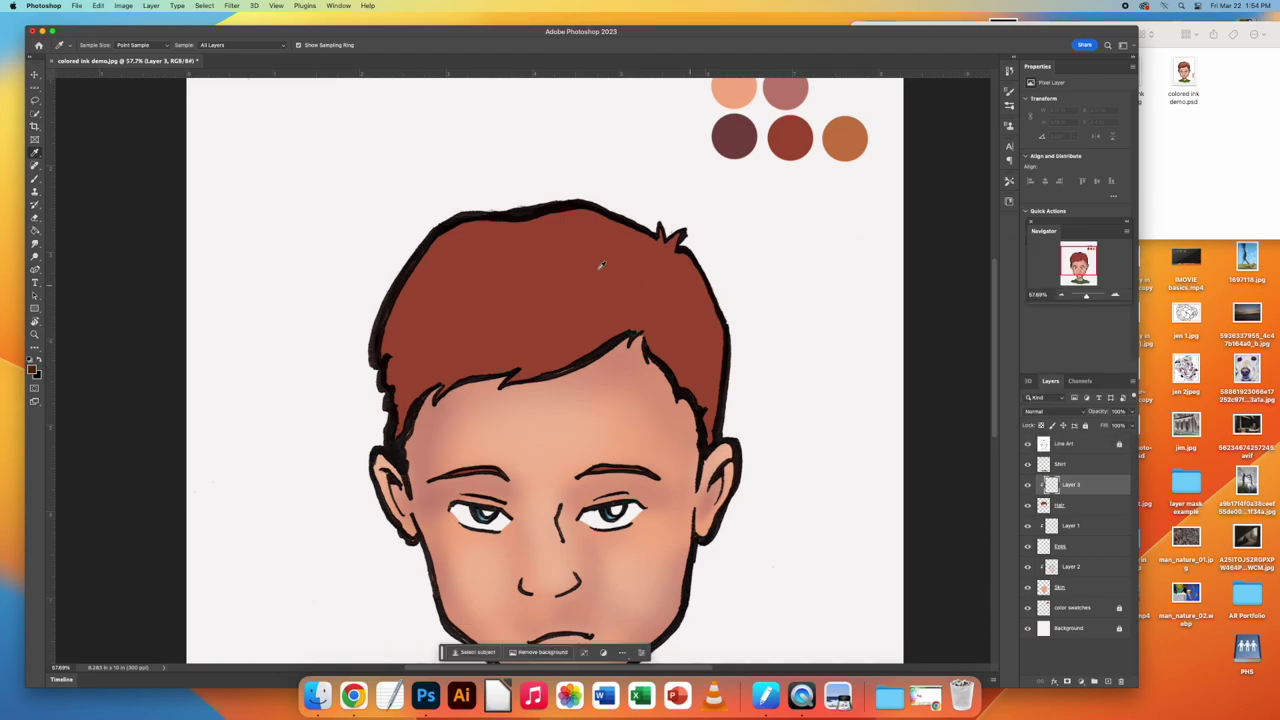
# Choose the Hard Round Pressure Size brush preset
pyautogui.click(34, 178)
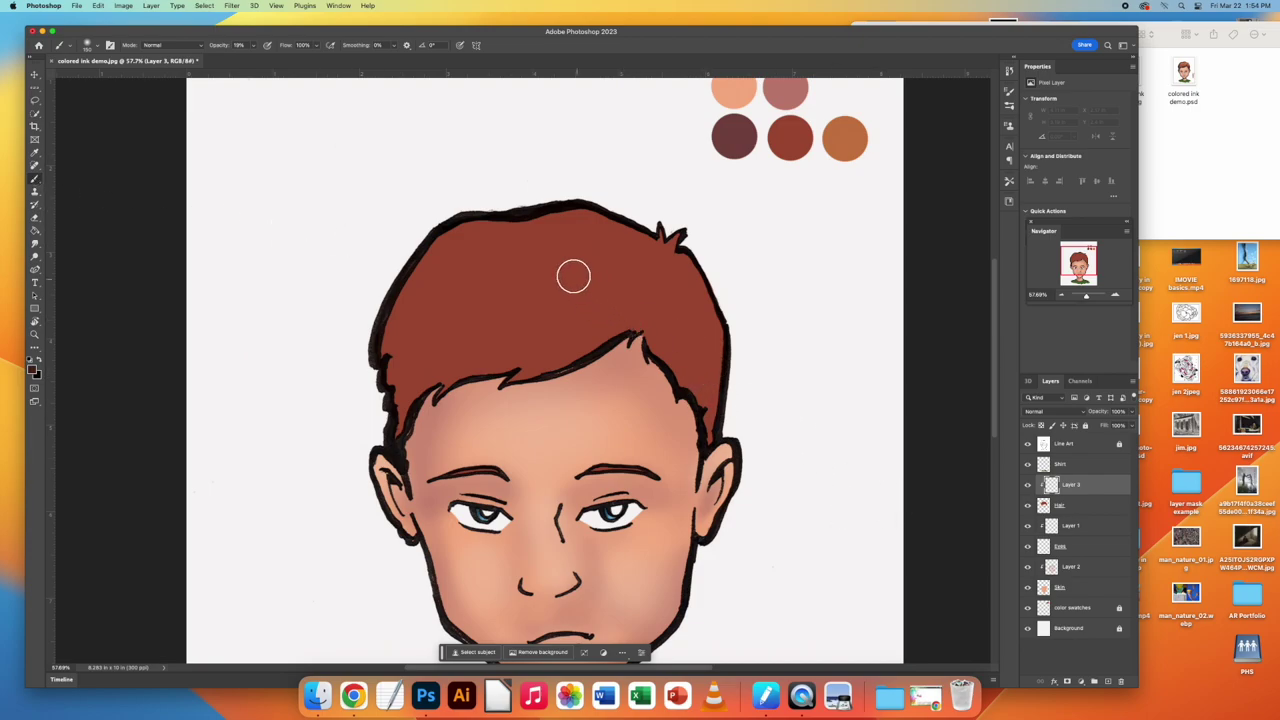
pyautogui.click(98, 46)
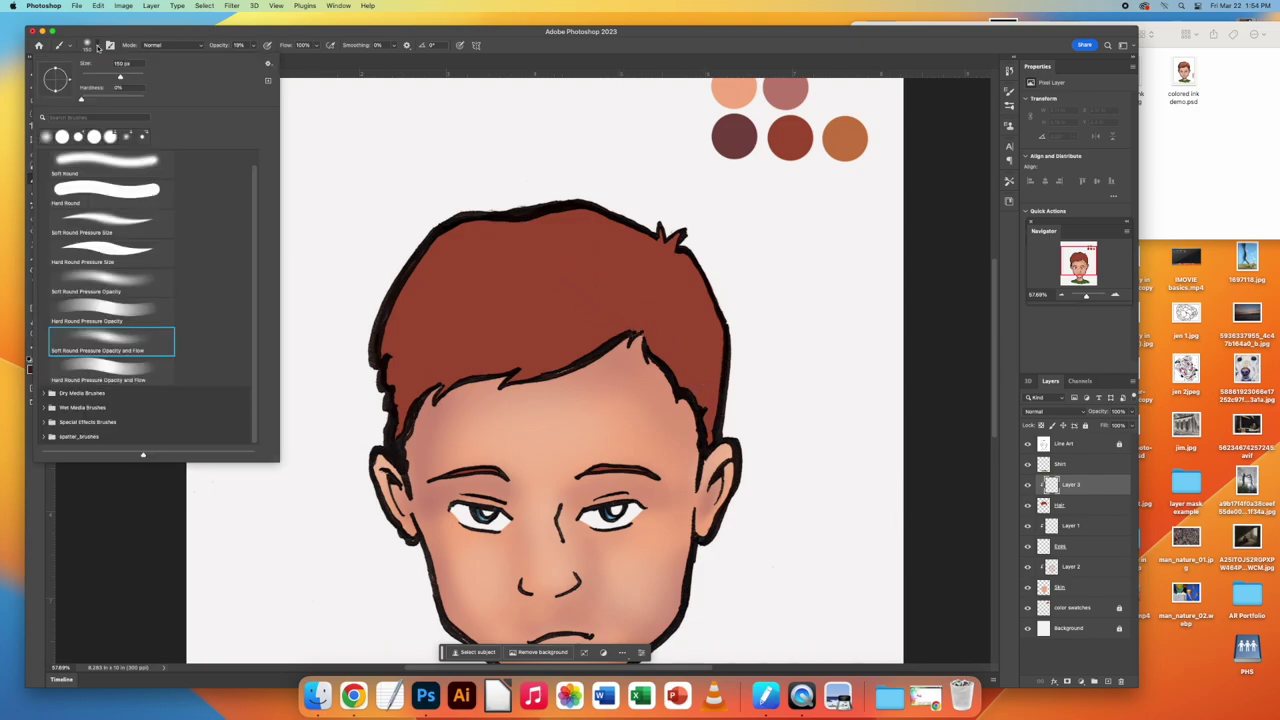
pyautogui.click(116, 249)
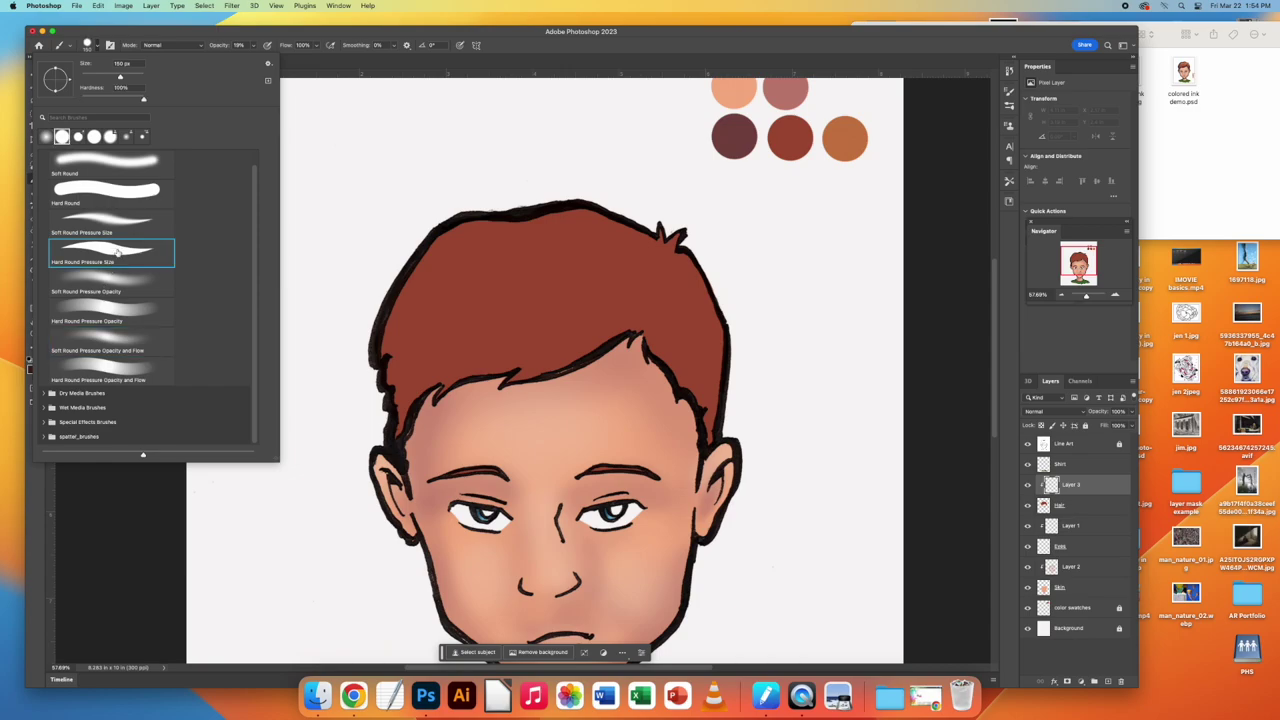
pyautogui.click(310, 69)
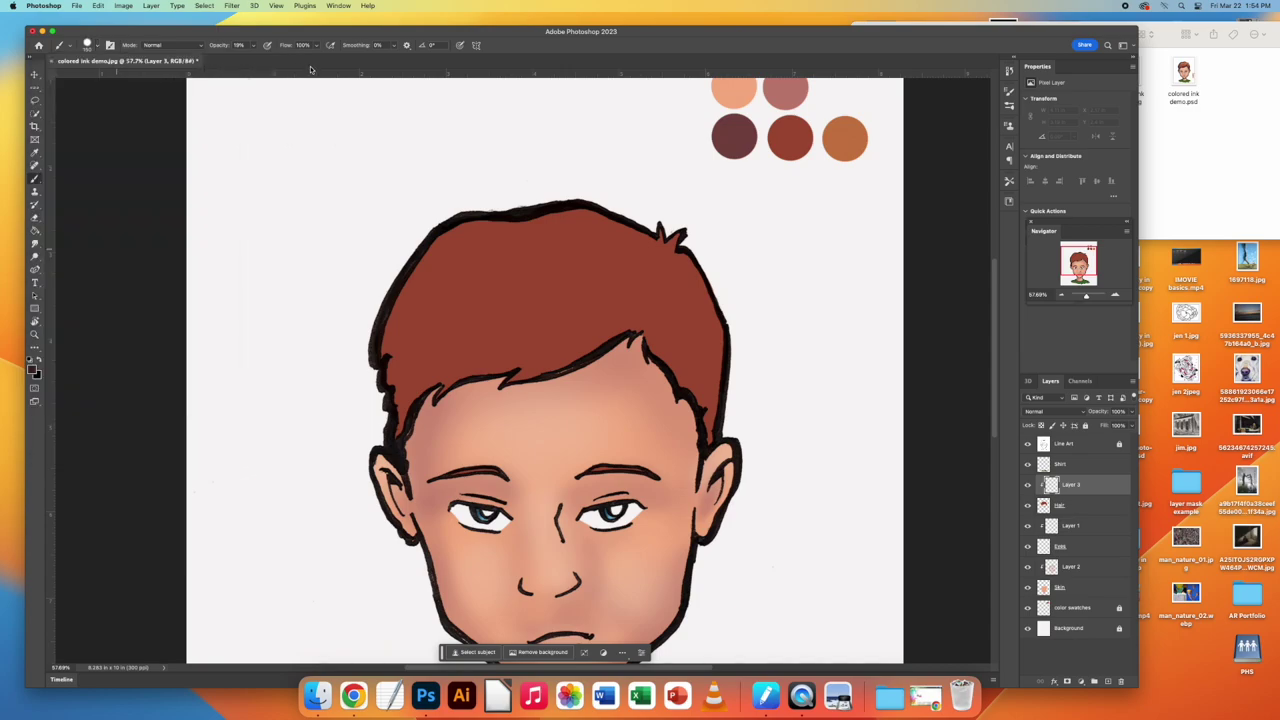
# At 100% brush opacity, paint dark brown spiky shadows at the right hairline and temple
pyautogui.moveTo(708, 435)
pyautogui.mouseDown()
pyautogui.moveTo(717, 377)
pyautogui.moveTo(712, 449)
pyautogui.moveTo(745, 326)
pyautogui.moveTo(686, 344)
pyautogui.moveTo(709, 442)
pyautogui.moveTo(722, 307)
pyautogui.moveTo(702, 342)
pyautogui.moveTo(712, 376)
pyautogui.moveTo(726, 326)
pyautogui.mouseUp()
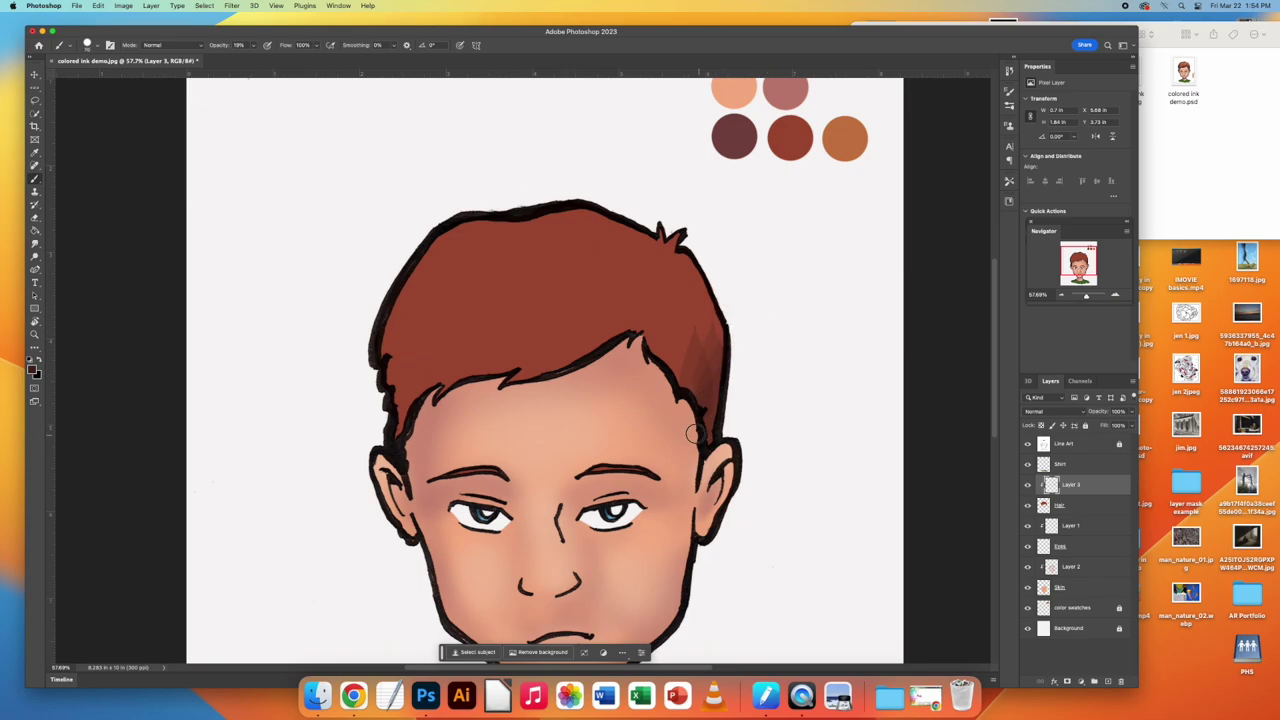
pyautogui.click(254, 46)
pyautogui.click(711, 425)
pyautogui.moveTo(711, 420); pyautogui.dragTo(714, 395)
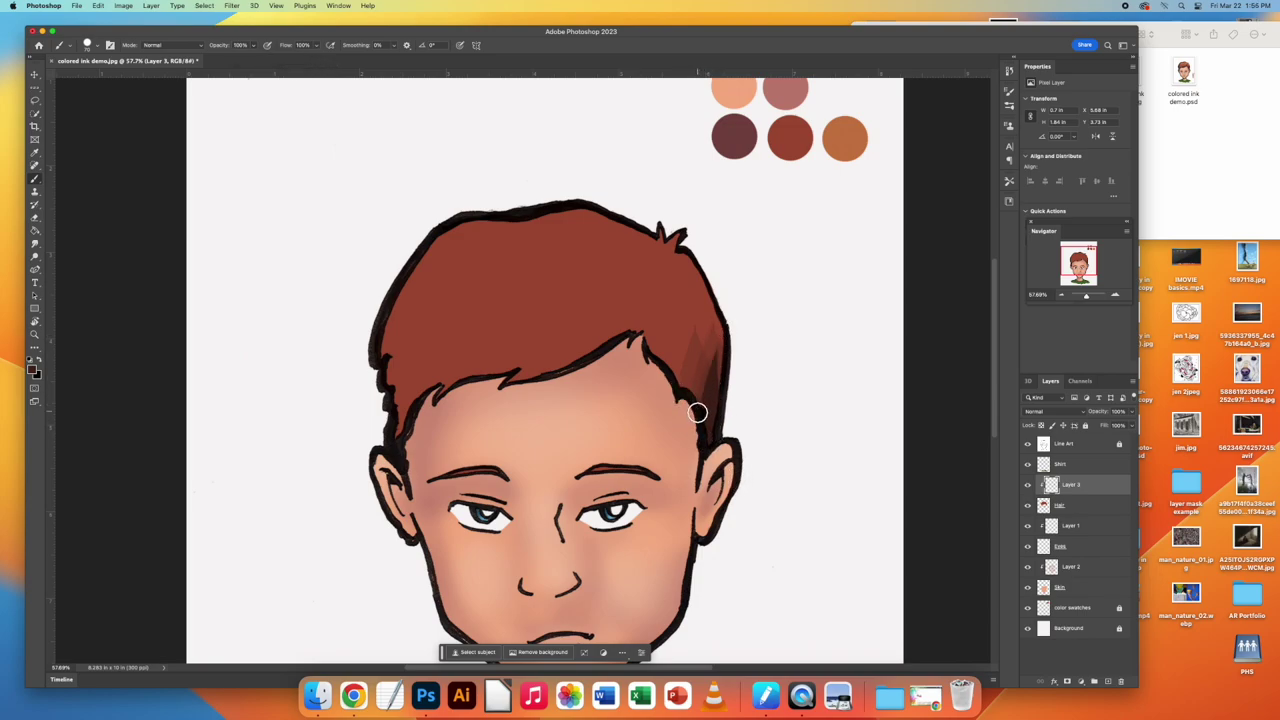
pyautogui.moveTo(694, 409); pyautogui.dragTo(691, 306)
pyautogui.moveTo(672, 387); pyautogui.dragTo(681, 302)
pyautogui.moveTo(717, 386); pyautogui.dragTo(700, 289)
pyautogui.moveTo(720, 363); pyautogui.dragTo(706, 286)
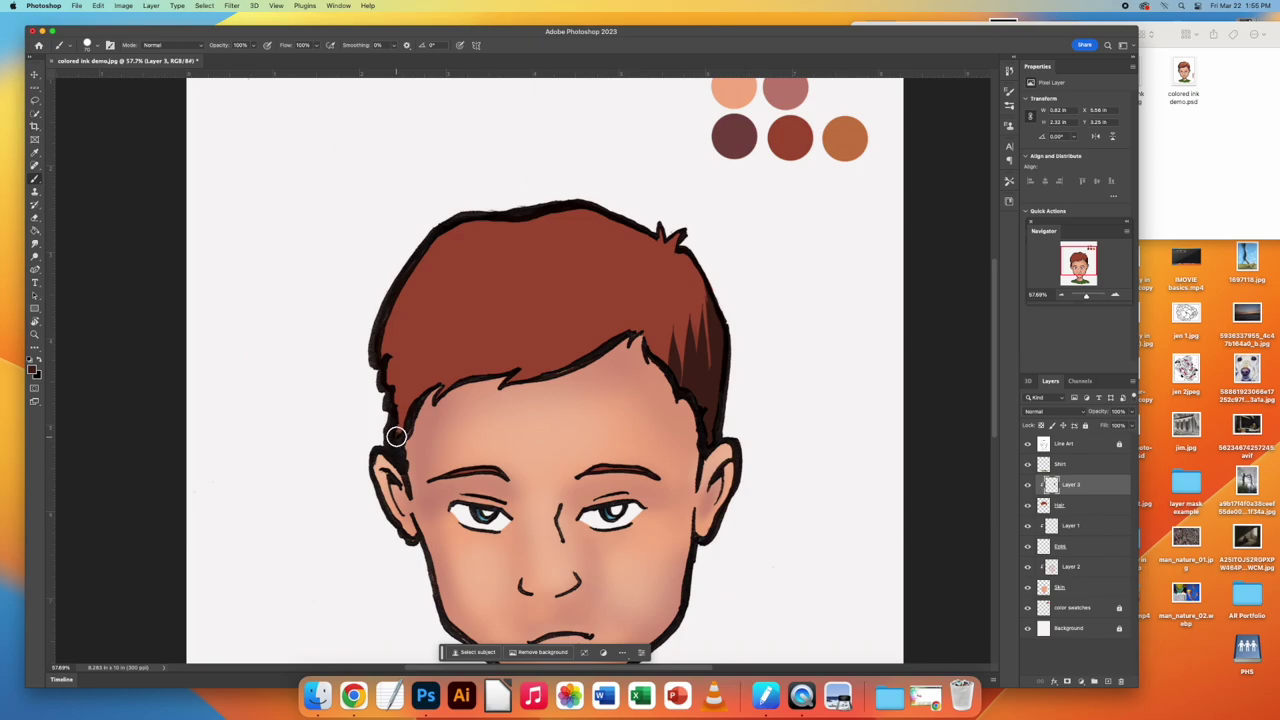
# Paint diagonal dark brown shadow strokes above the left temple and across the forehead hair
pyautogui.moveTo(392, 398); pyautogui.dragTo(483, 326)
pyautogui.moveTo(394, 395); pyautogui.dragTo(477, 324)
pyautogui.moveTo(383, 375)
pyautogui.mouseDown()
pyautogui.moveTo(474, 314)
pyautogui.moveTo(462, 317)
pyautogui.mouseUp()
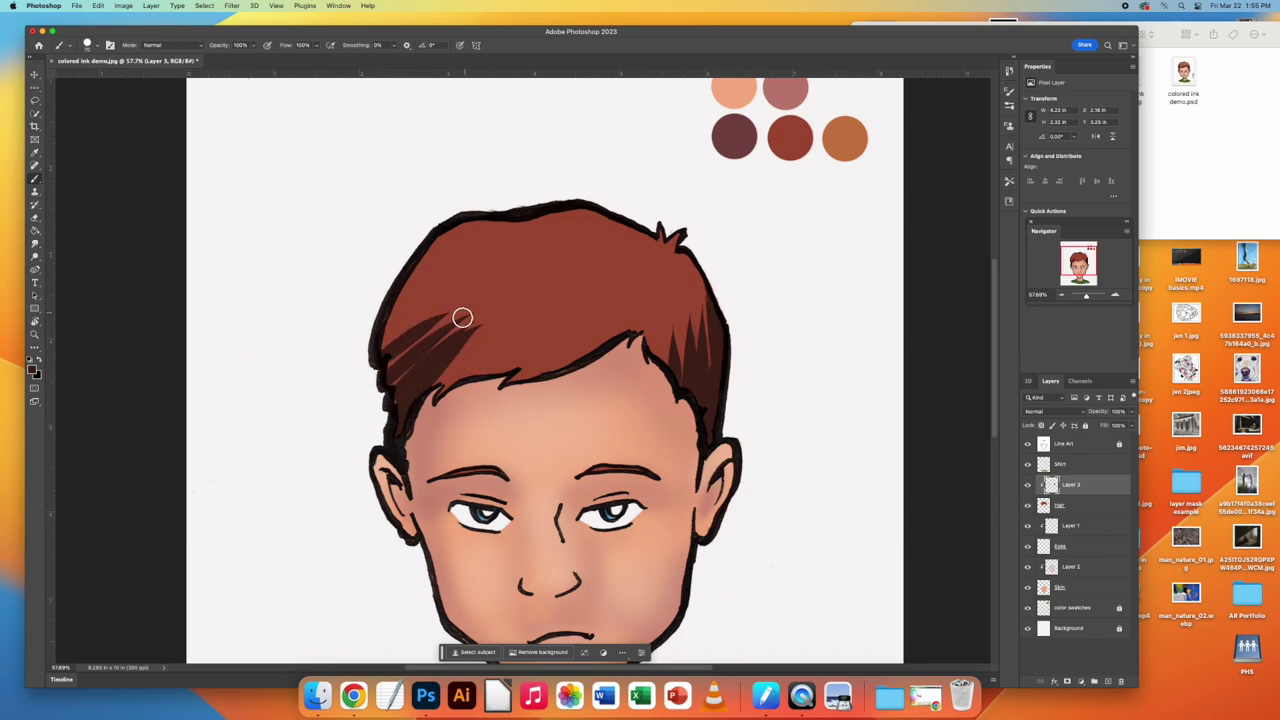
pyautogui.moveTo(377, 351)
pyautogui.mouseDown()
pyautogui.moveTo(412, 326)
pyautogui.moveTo(378, 342)
pyautogui.moveTo(446, 272)
pyautogui.mouseUp()
pyautogui.moveTo(386, 329); pyautogui.dragTo(434, 260)
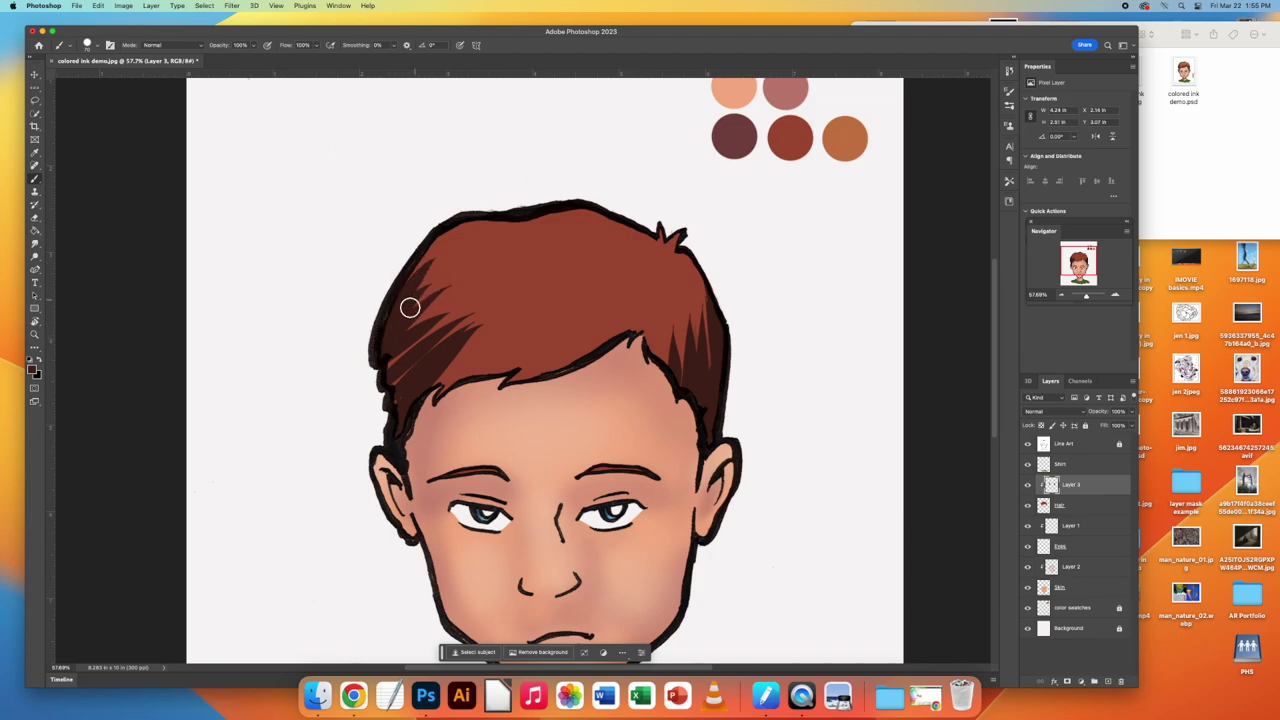
pyautogui.moveTo(383, 371)
pyautogui.mouseDown()
pyautogui.moveTo(428, 352)
pyautogui.moveTo(388, 384)
pyautogui.moveTo(427, 355)
pyautogui.moveTo(511, 358)
pyautogui.moveTo(439, 377)
pyautogui.moveTo(430, 392)
pyautogui.moveTo(417, 391)
pyautogui.moveTo(531, 337)
pyautogui.mouseUp()
pyautogui.moveTo(469, 380); pyautogui.dragTo(600, 306)
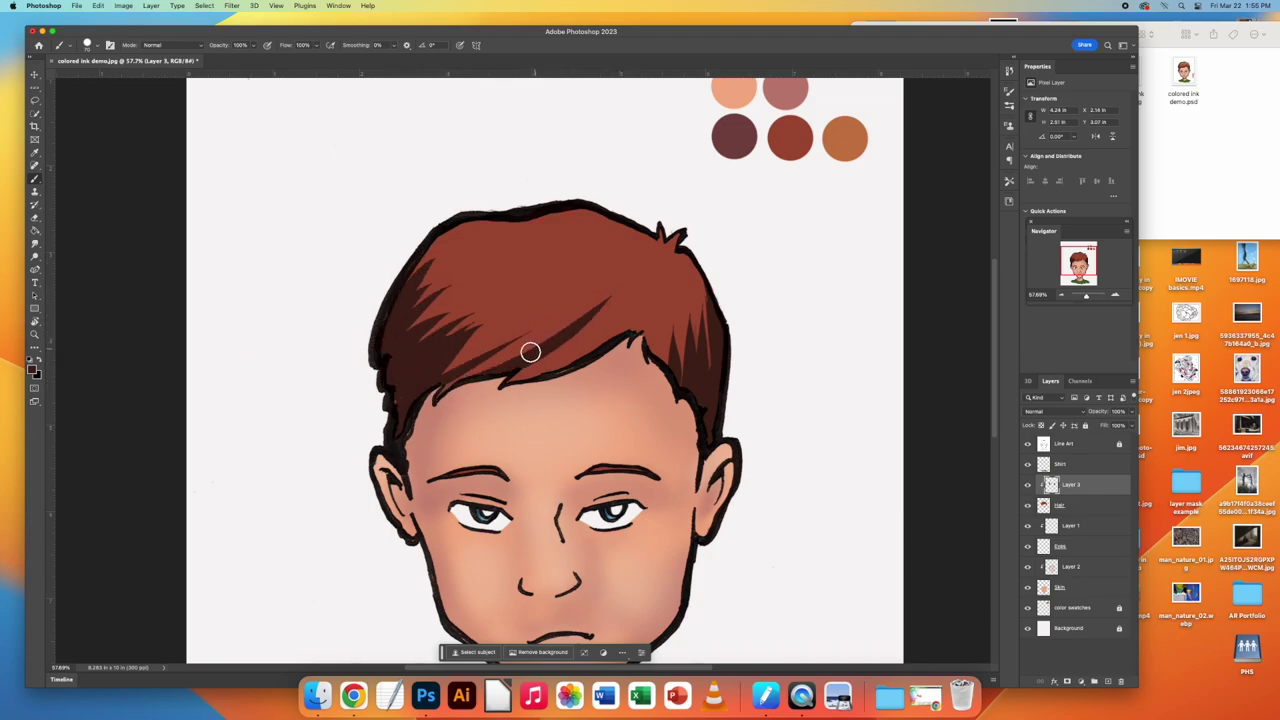
pyautogui.moveTo(572, 362); pyautogui.dragTo(680, 278)
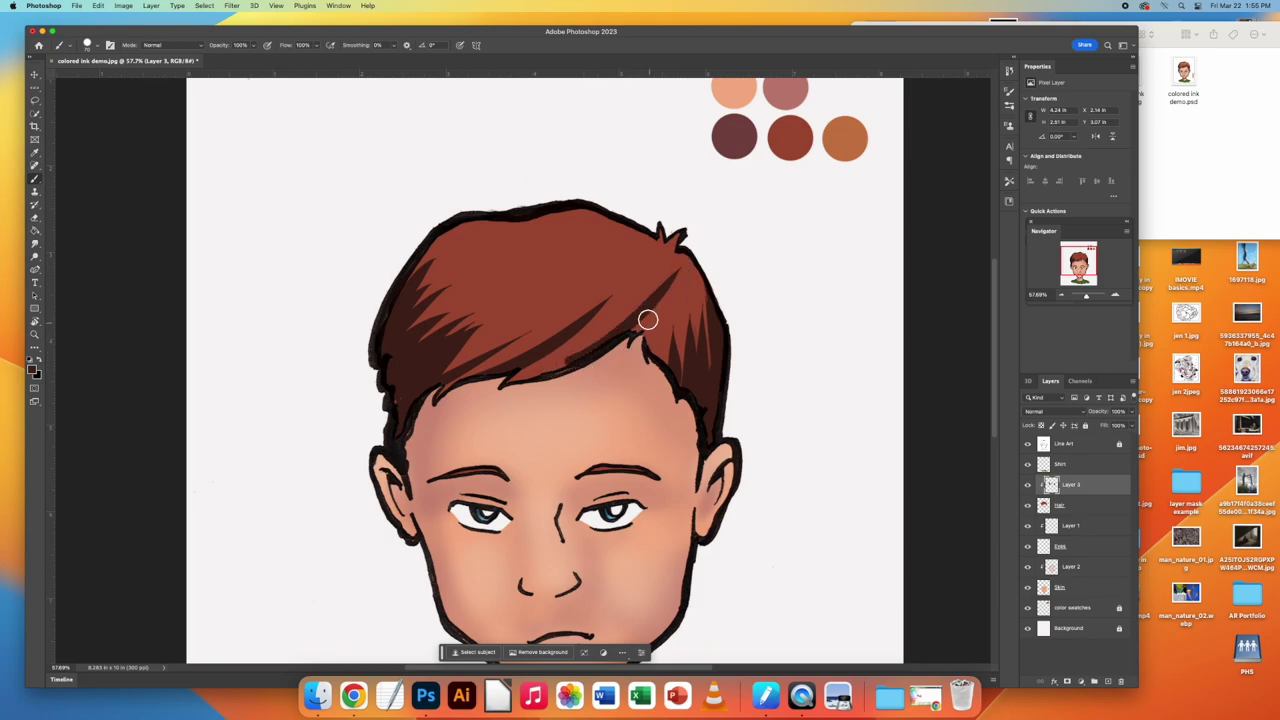
pyautogui.moveTo(529, 381); pyautogui.dragTo(624, 303)
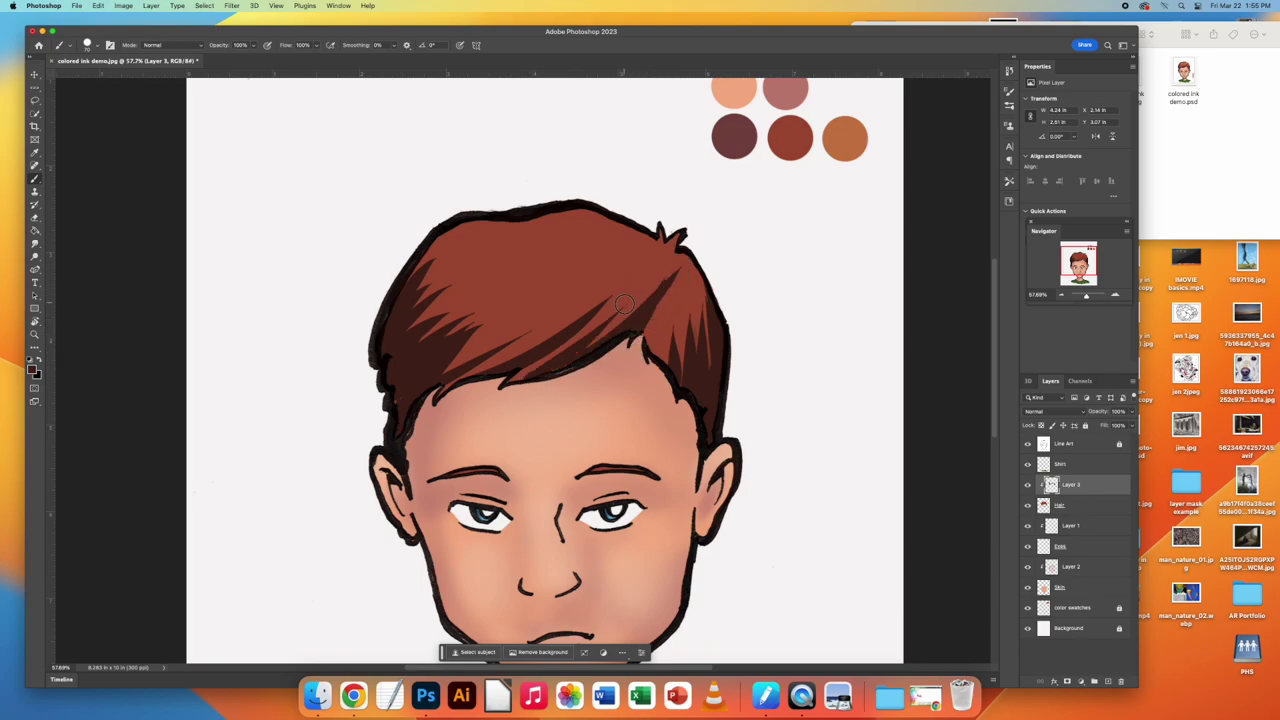
pyautogui.moveTo(648, 362); pyautogui.dragTo(666, 308)
pyautogui.moveTo(663, 371)
pyautogui.mouseDown()
pyautogui.moveTo(677, 268)
pyautogui.moveTo(668, 303)
pyautogui.moveTo(692, 299)
pyautogui.moveTo(713, 330)
pyautogui.moveTo(674, 234)
pyautogui.mouseUp()
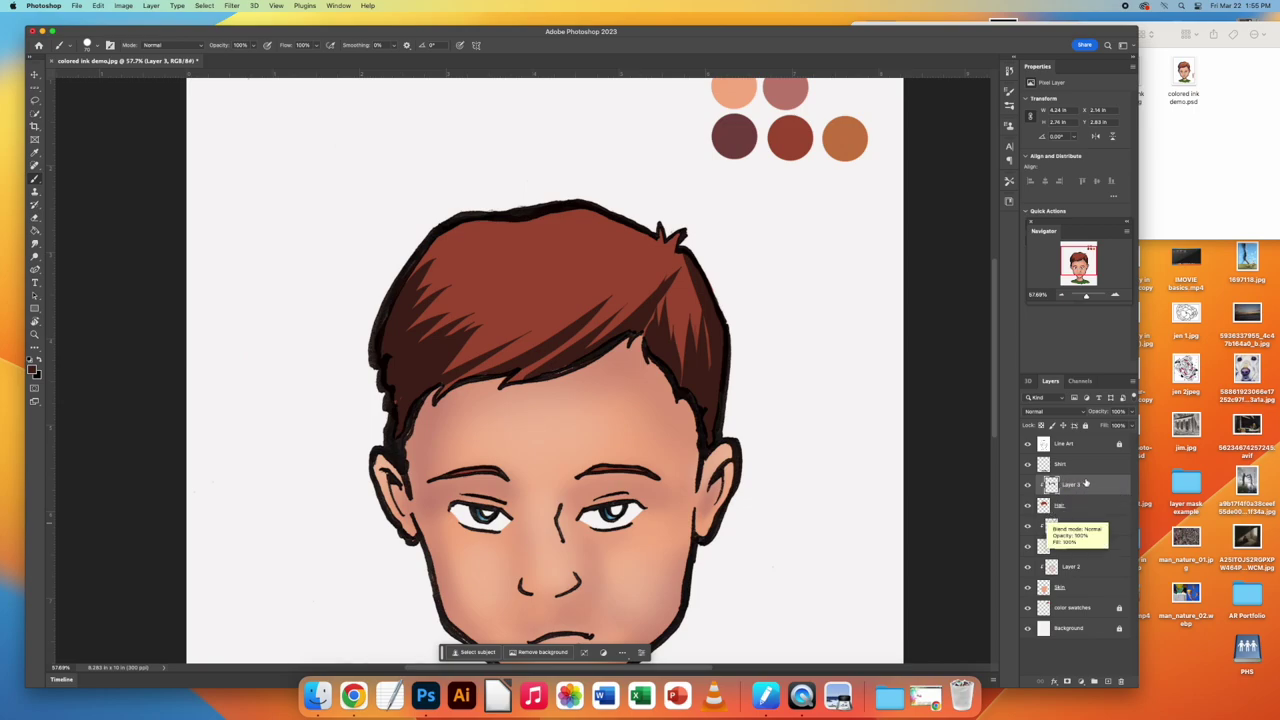
# Add a new Layer 4 above Layer 3 and clip it to the Hair layer
pyautogui.rightClick(1128, 486)
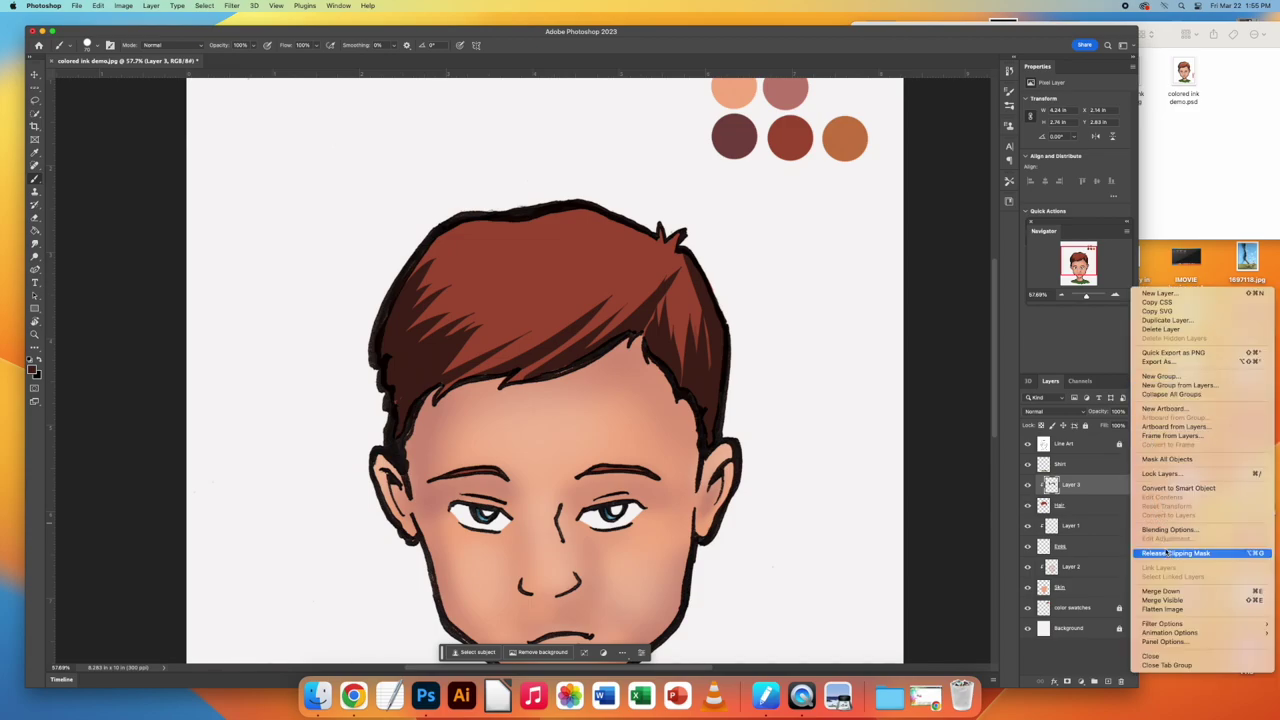
pyautogui.click(1076, 473)
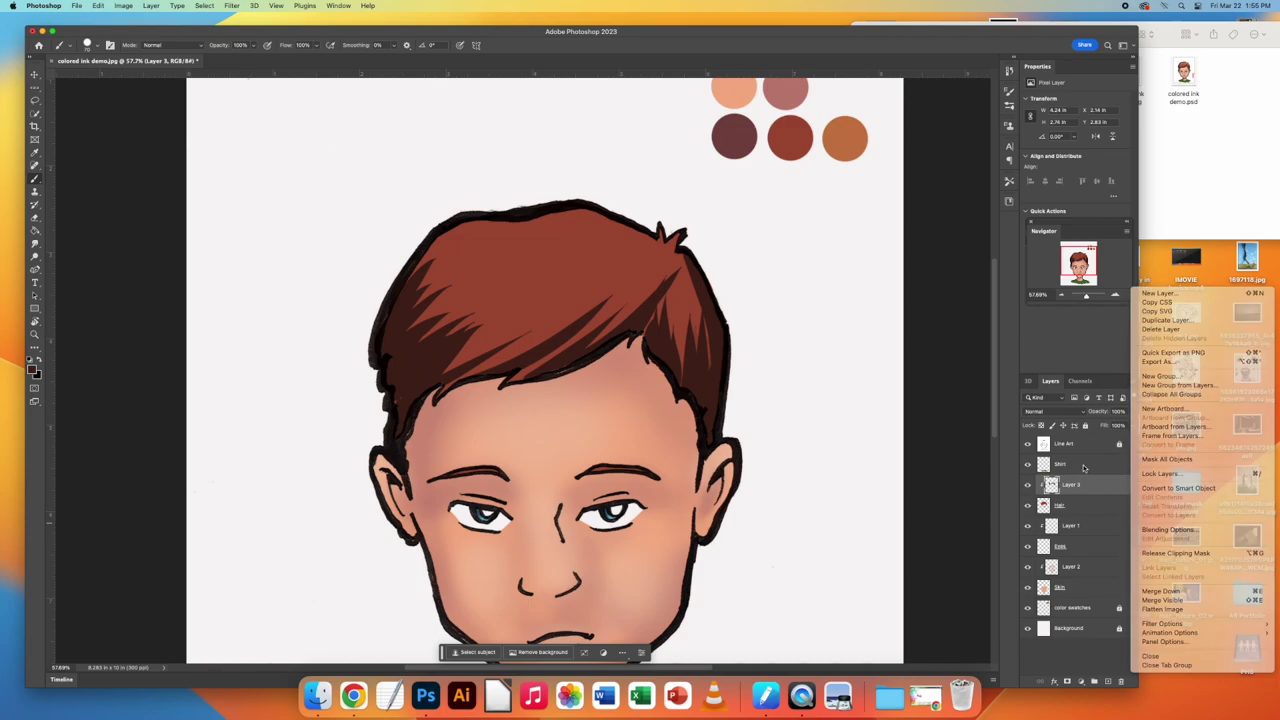
pyautogui.click(1108, 682)
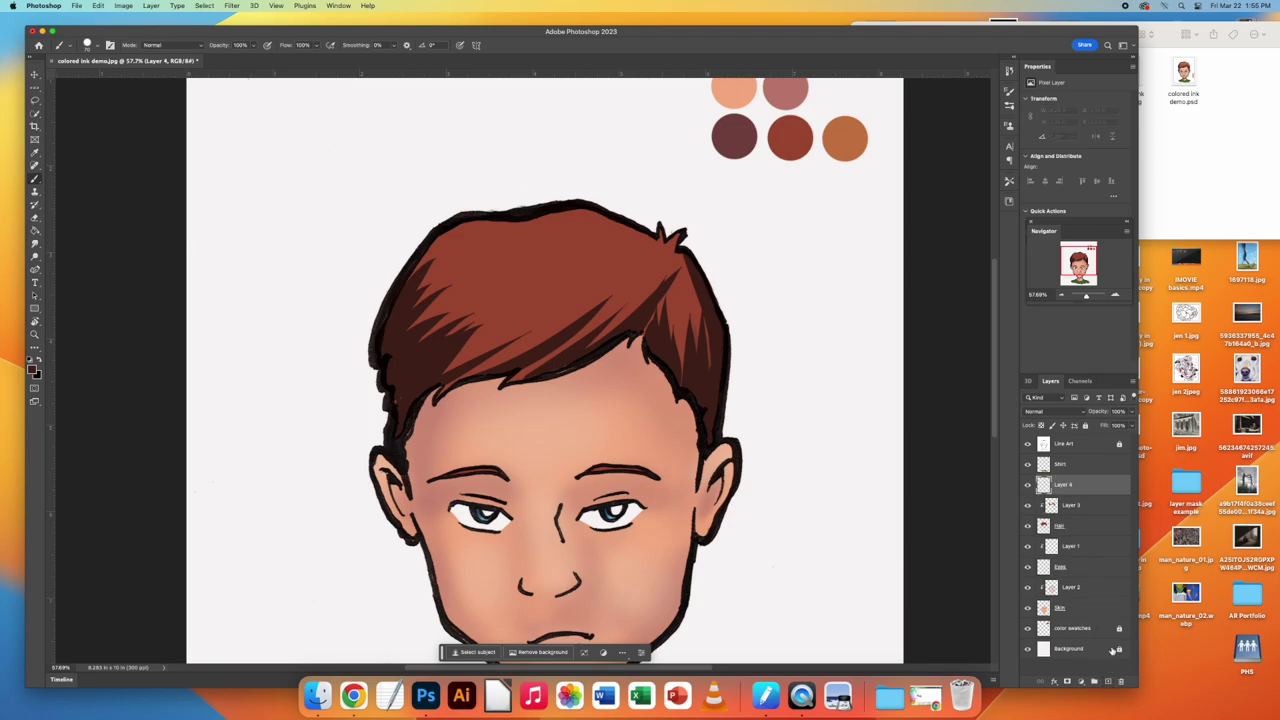
pyautogui.click(1134, 382)
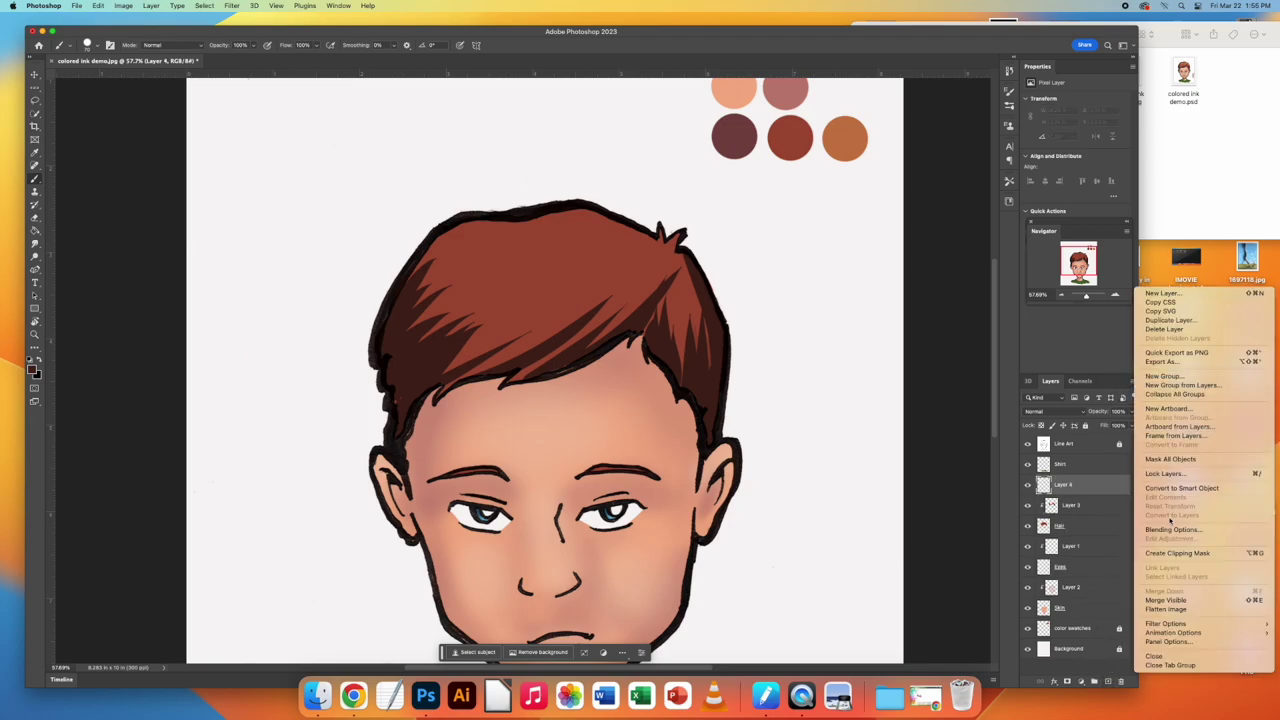
pyautogui.click(1176, 552)
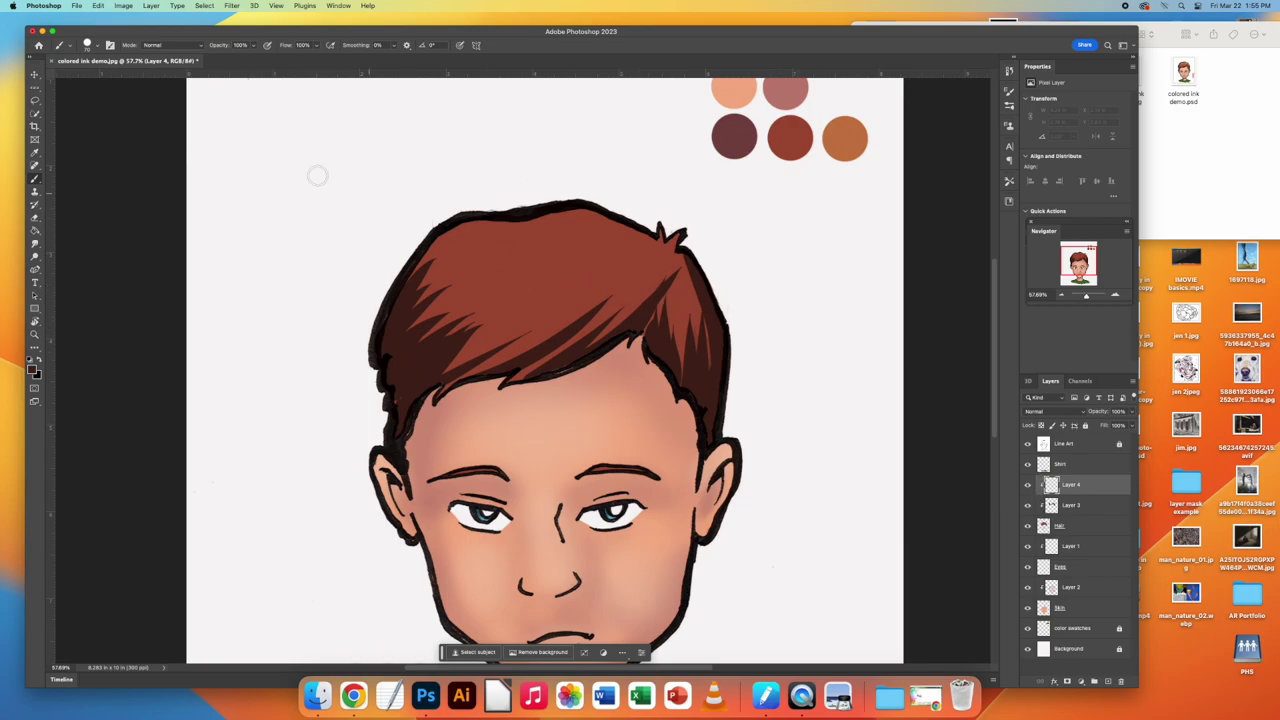
pyautogui.click(35, 153)
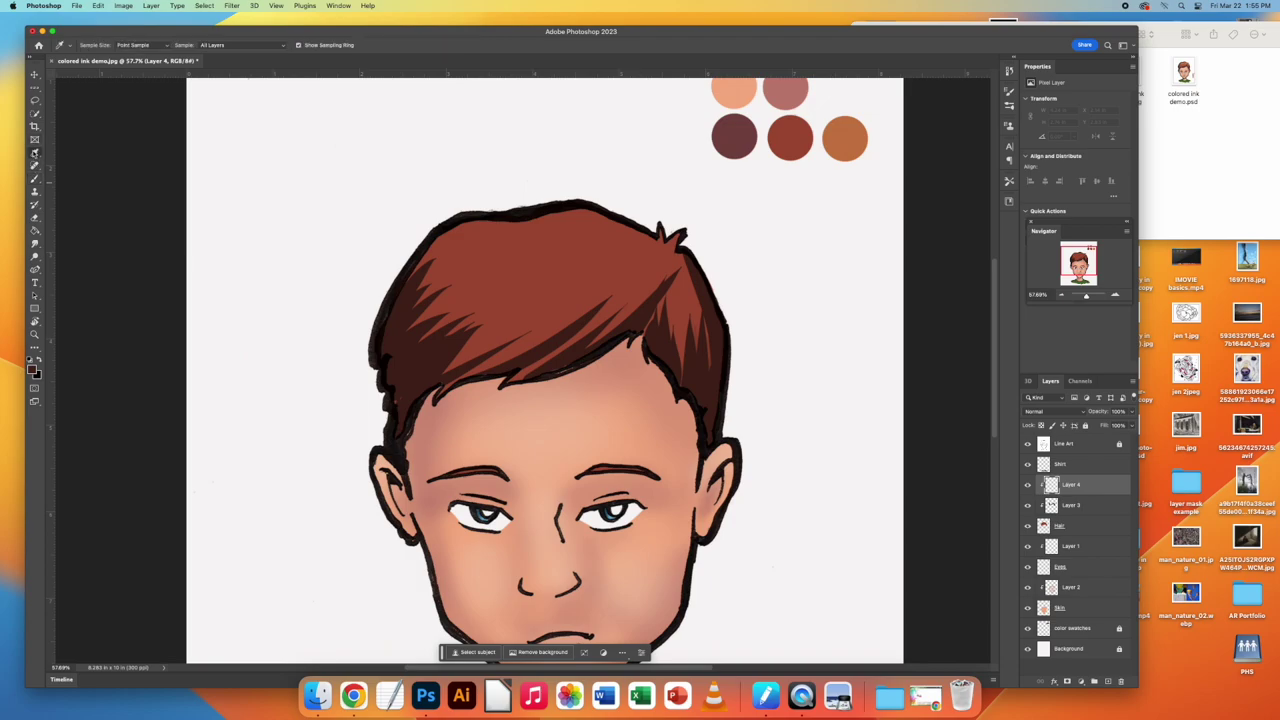
# Set the painting colour to the orange palette swatch (R 201, G 134, B 72) and dab it on the hair tip
pyautogui.click(793, 133)
pyautogui.click(33, 370)
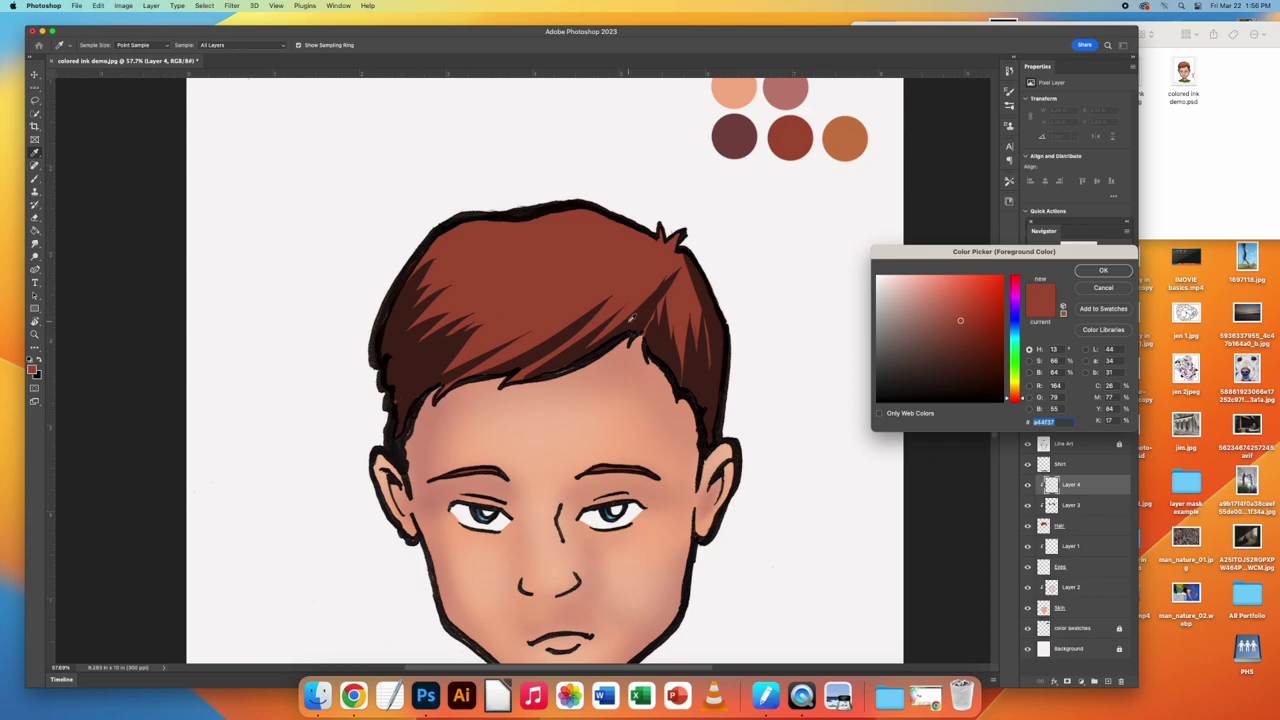
pyautogui.click(927, 287)
pyautogui.click(849, 139)
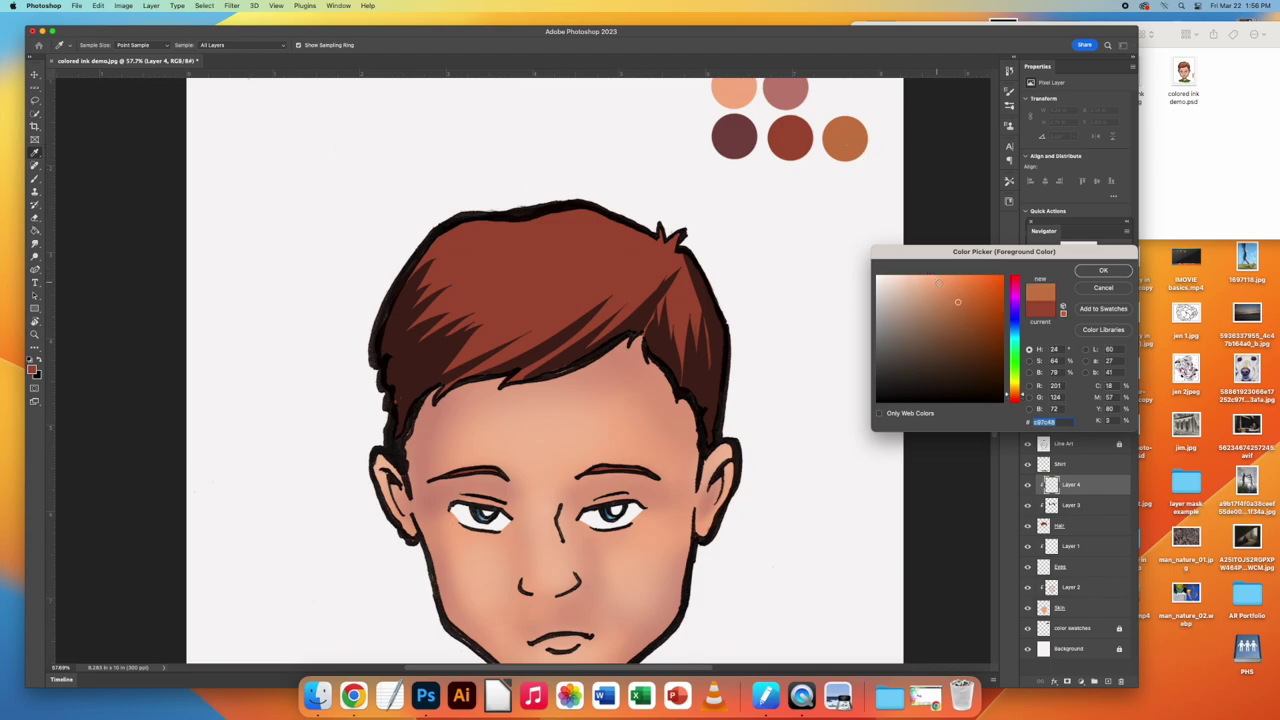
pyautogui.click(1103, 270)
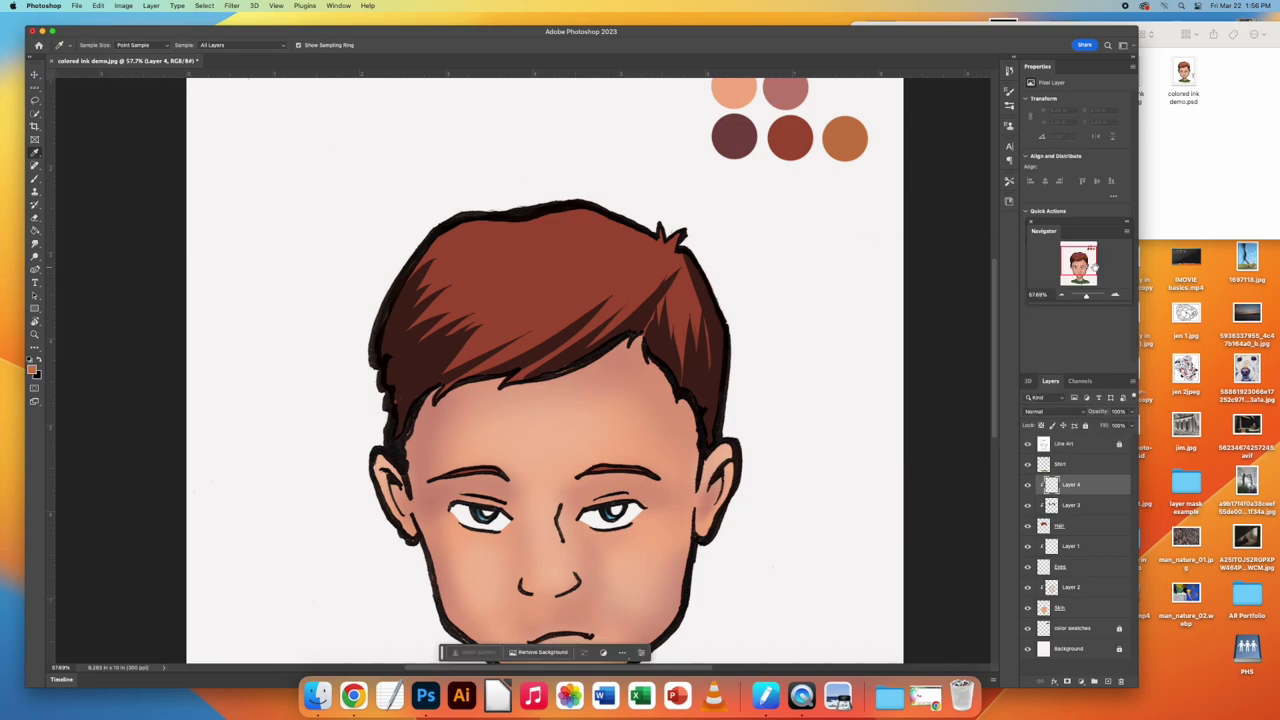
pyautogui.click(35, 178)
pyautogui.click(674, 242)
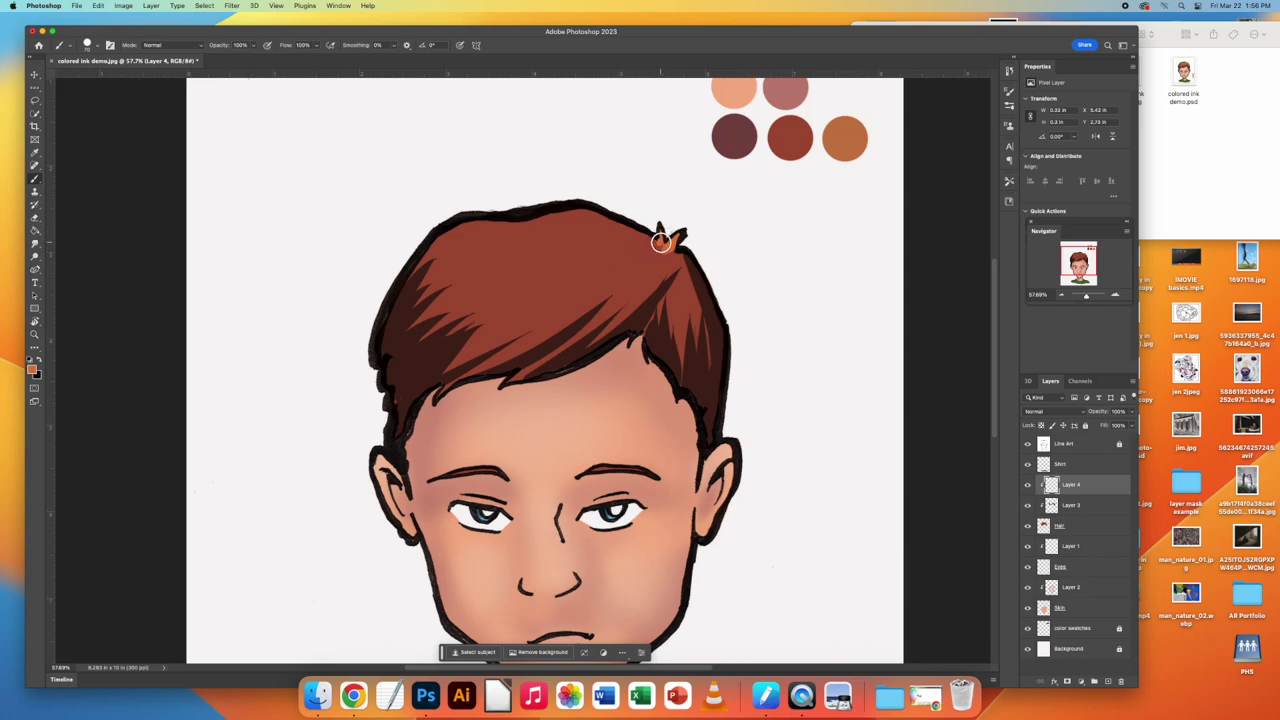
# Paint orange highlight streaks from the hair tip across the top and down the right side, undoing a stray dab
pyautogui.moveTo(663, 240); pyautogui.dragTo(568, 302)
pyautogui.moveTo(666, 234); pyautogui.dragTo(629, 297)
pyautogui.moveTo(669, 243); pyautogui.dragTo(641, 313)
pyautogui.moveTo(674, 250); pyautogui.dragTo(694, 354)
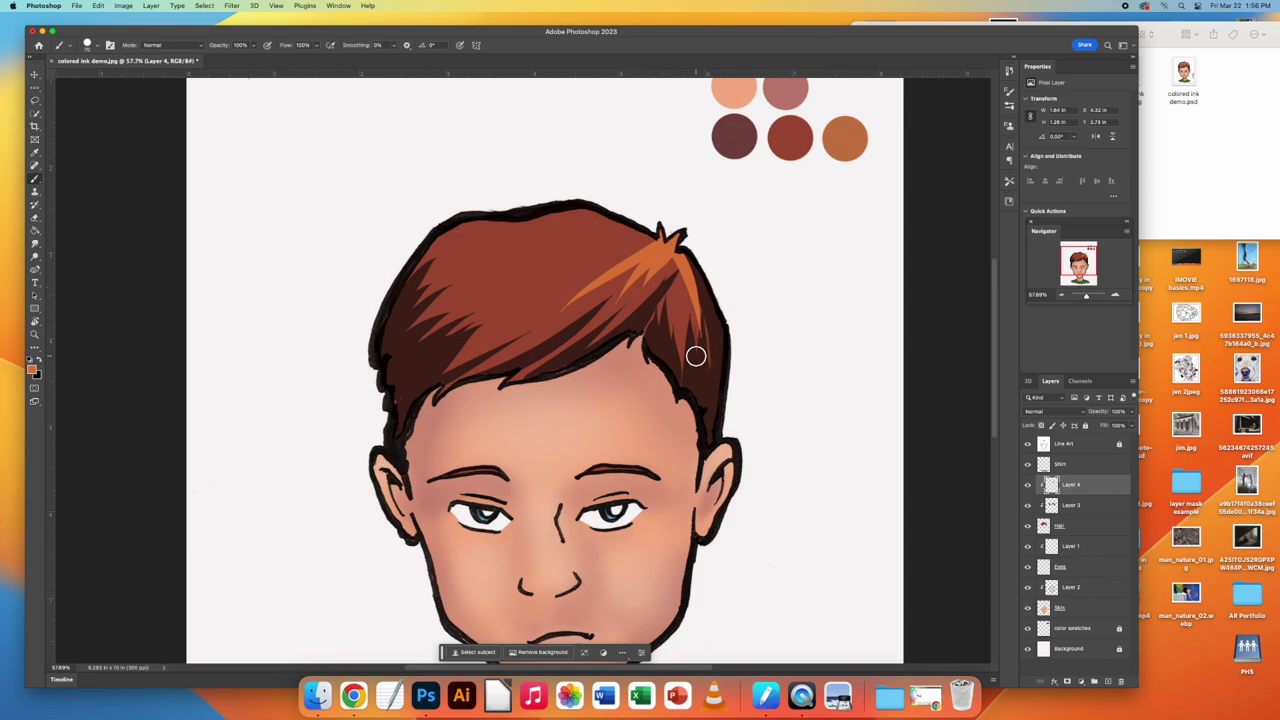
pyautogui.moveTo(671, 252); pyautogui.dragTo(672, 318)
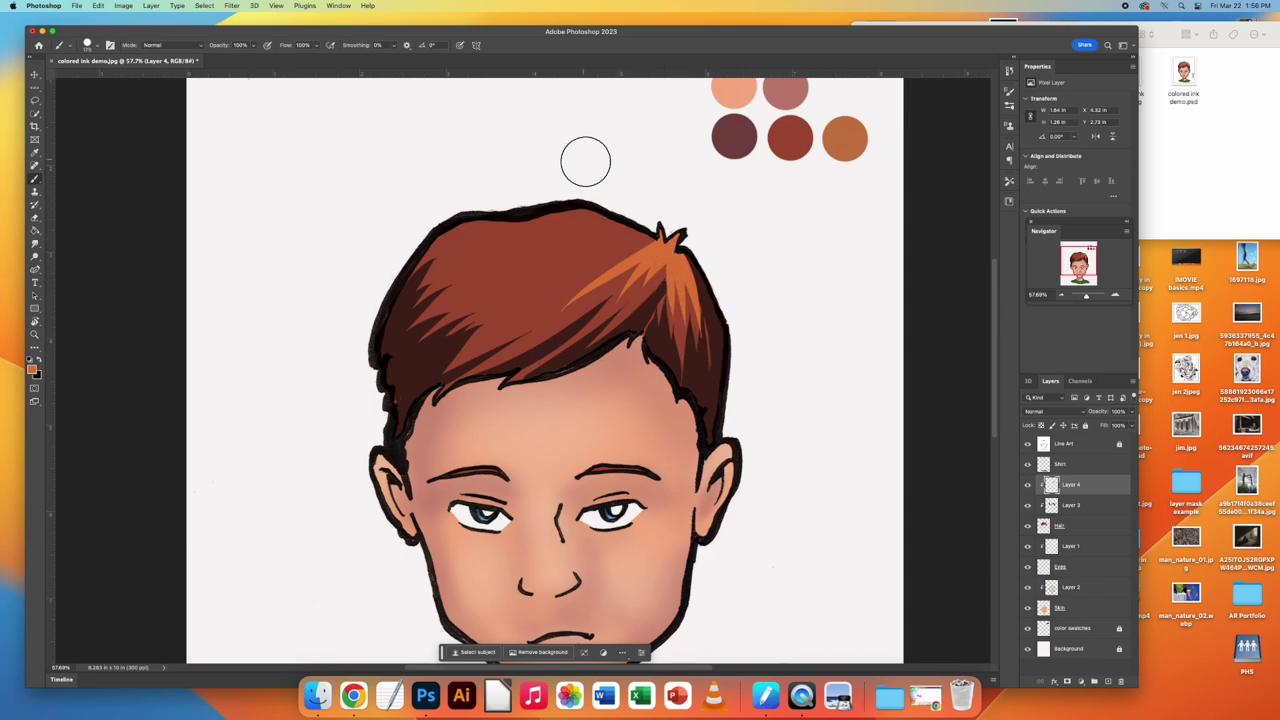
pyautogui.moveTo(677, 246); pyautogui.dragTo(446, 232)
pyautogui.click(610, 262)
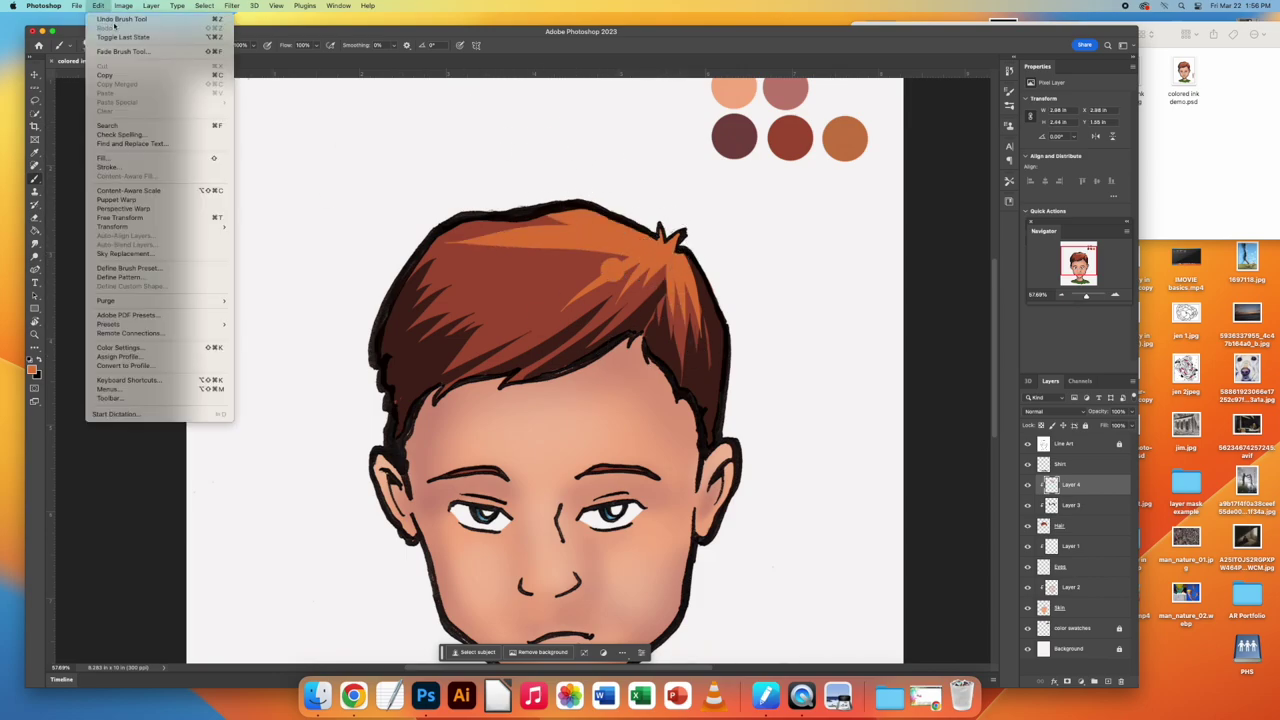
pyautogui.press('super+z')
# Brush a broad orange highlight over the hair top and extend it, with a smaller brush, to the top-left
pyautogui.moveTo(625, 238); pyautogui.dragTo(534, 300)
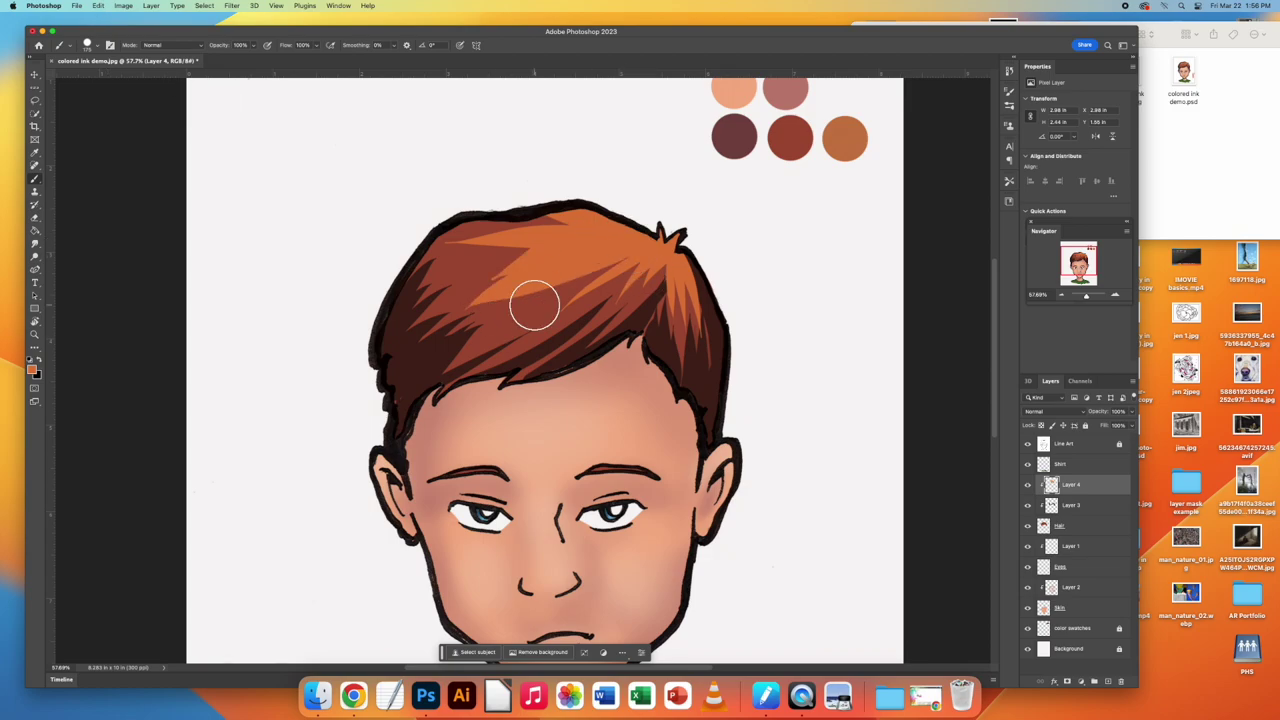
pyautogui.press('[')
pyautogui.press('[')
pyautogui.press('[')
pyautogui.moveTo(519, 216)
pyautogui.mouseDown()
pyautogui.moveTo(437, 254)
pyautogui.moveTo(451, 248)
pyautogui.moveTo(401, 307)
pyautogui.mouseUp()
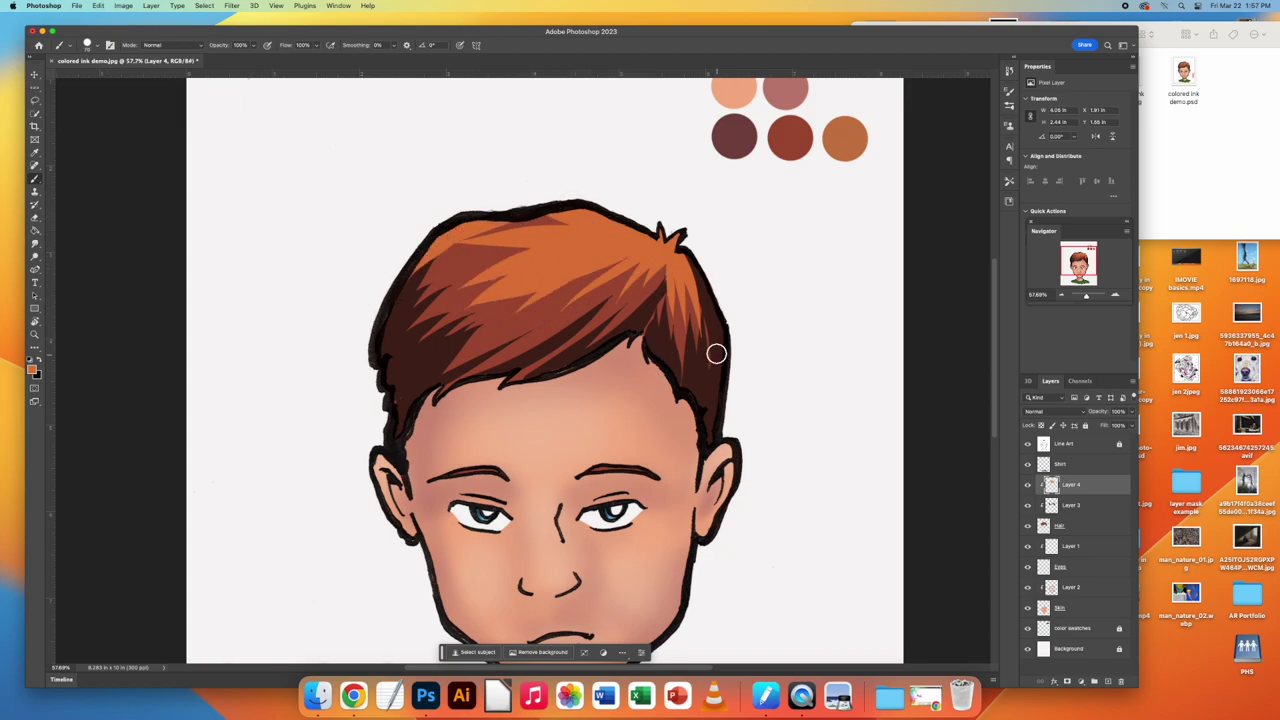
pyautogui.moveTo(1090, 296); pyautogui.dragTo(1087, 297)
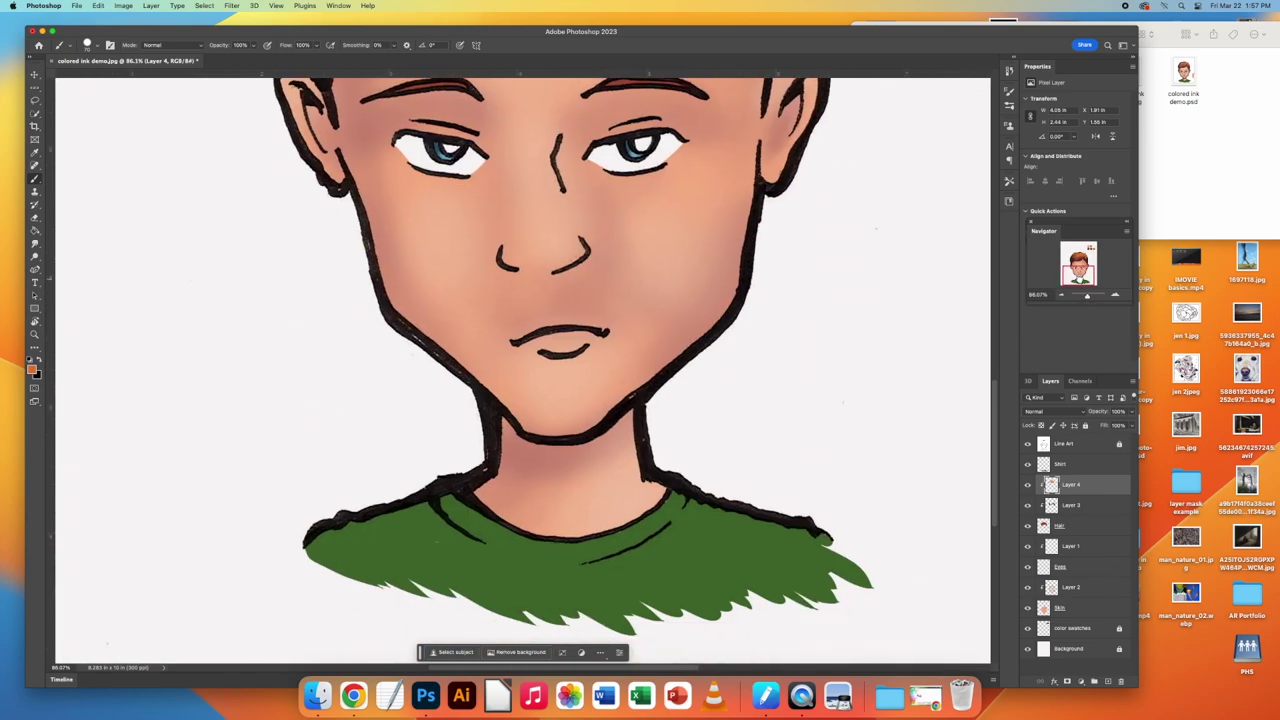
pyautogui.click(1059, 608)
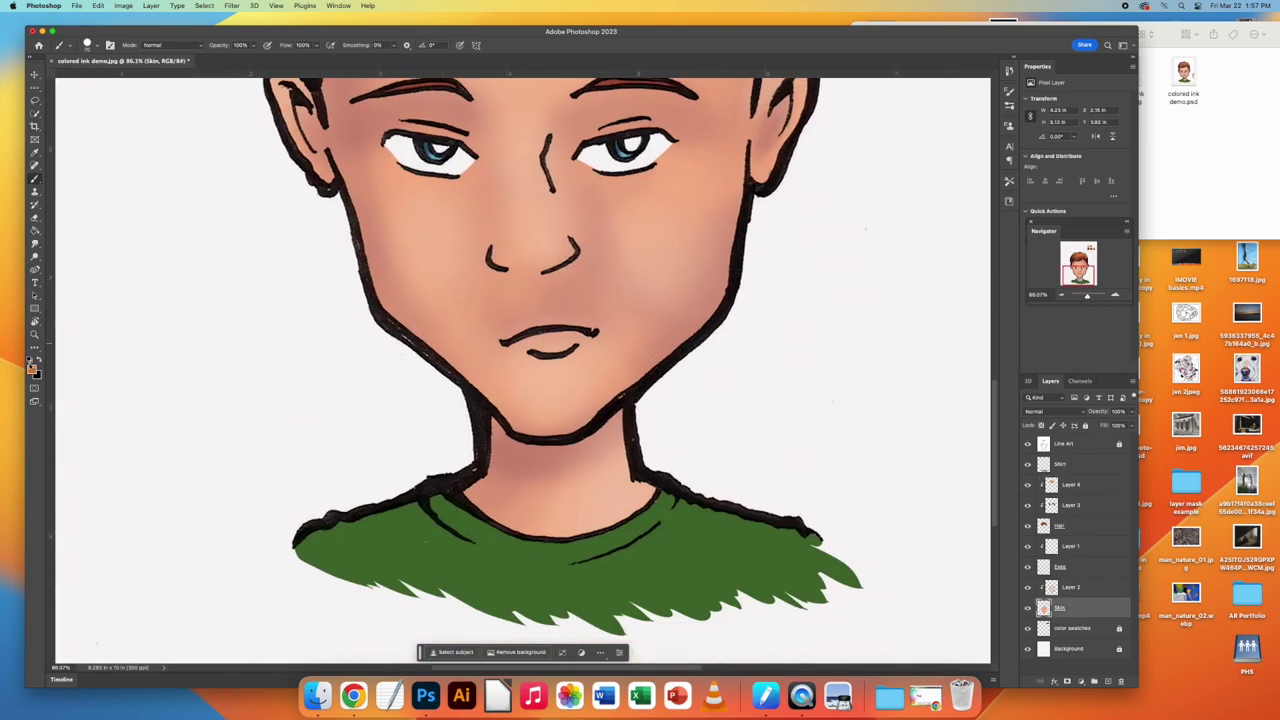
pyautogui.click(33, 369)
pyautogui.click(426, 210)
pyautogui.press('Return')
pyautogui.click(92, 45)
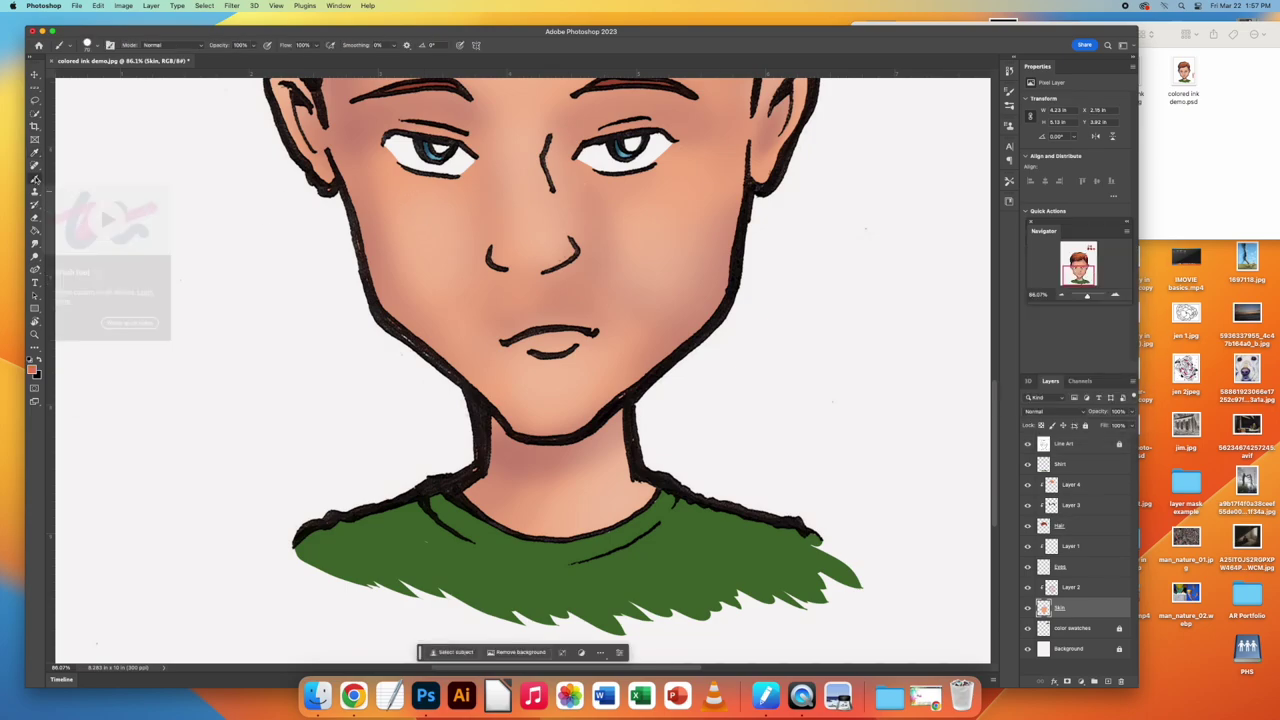
pyautogui.click(109, 346)
pyautogui.click(315, 65)
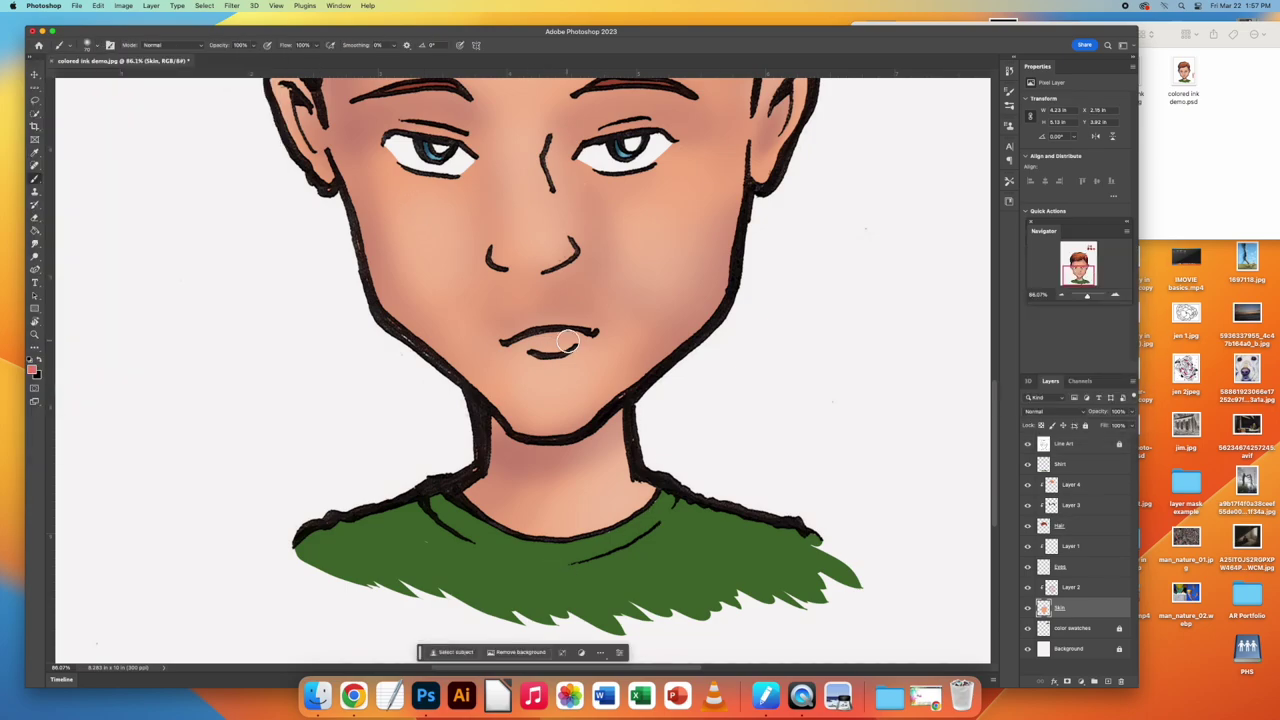
pyautogui.moveTo(575, 338); pyautogui.dragTo(522, 342)
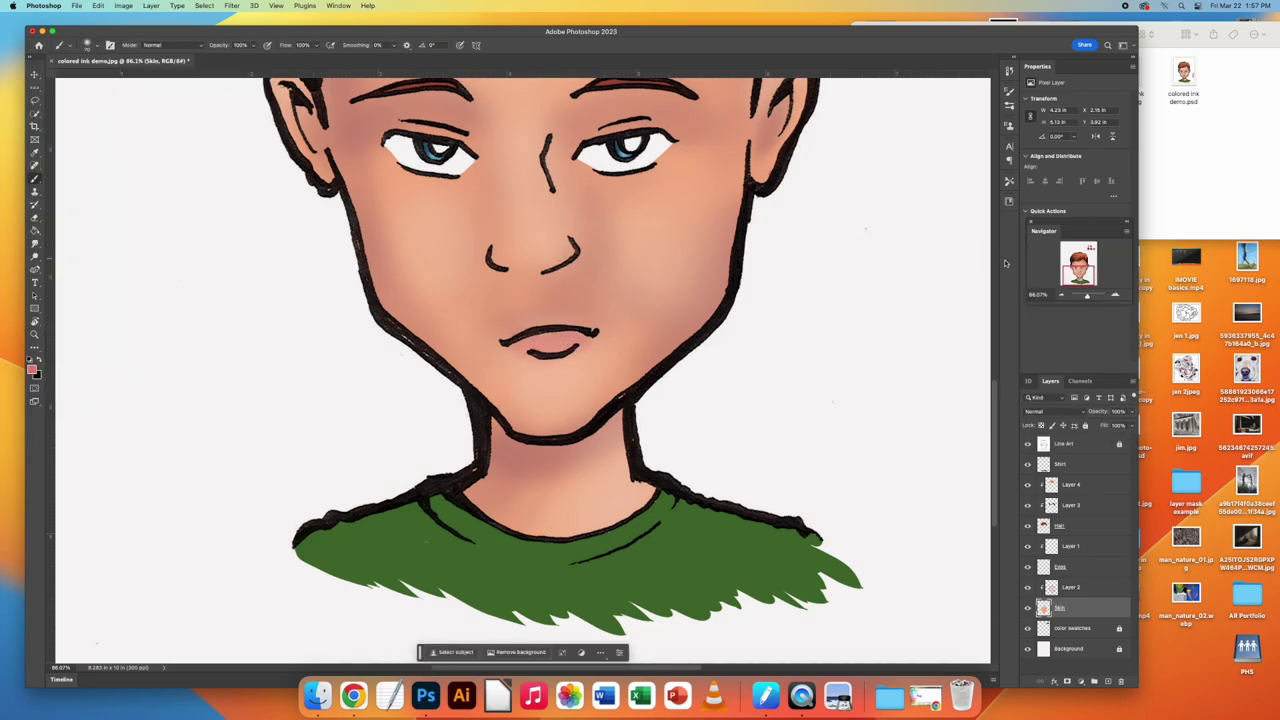
pyautogui.moveTo(1093, 295); pyautogui.dragTo(1087, 297)
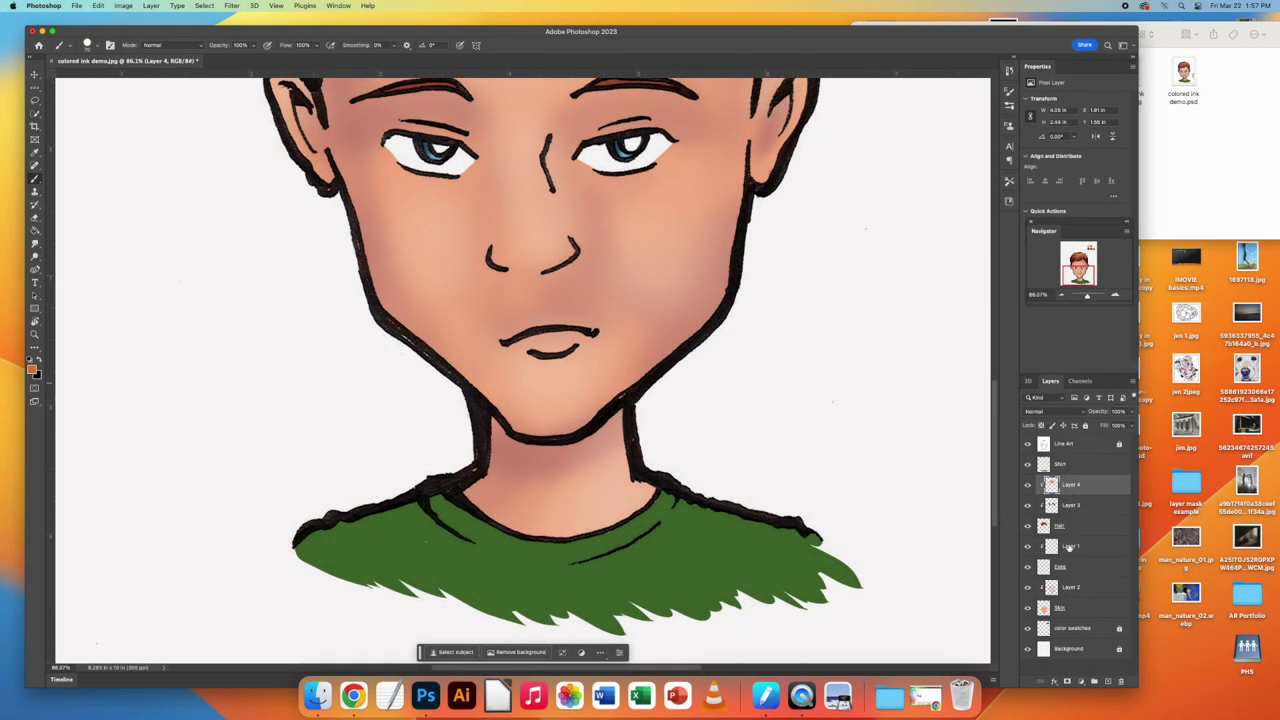
# Select the Skin layer and set a light reddish-pink painting colour
pyautogui.click(1078, 609)
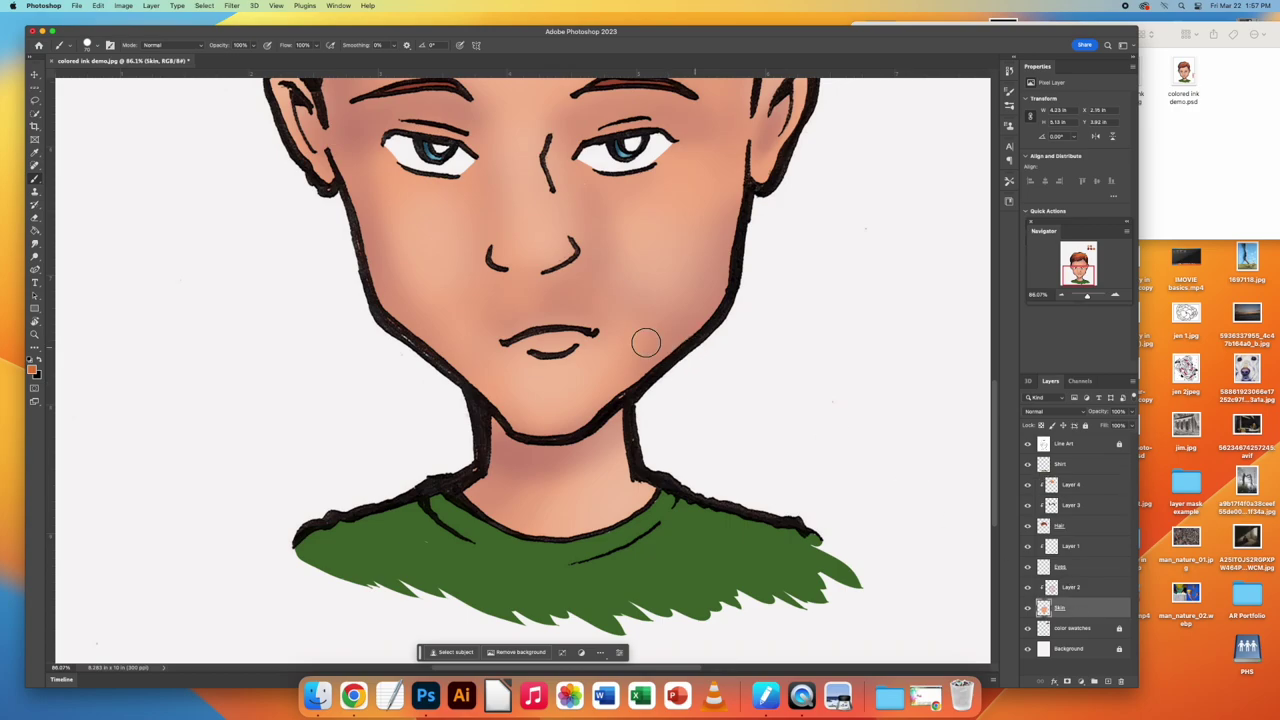
pyautogui.click(31, 367)
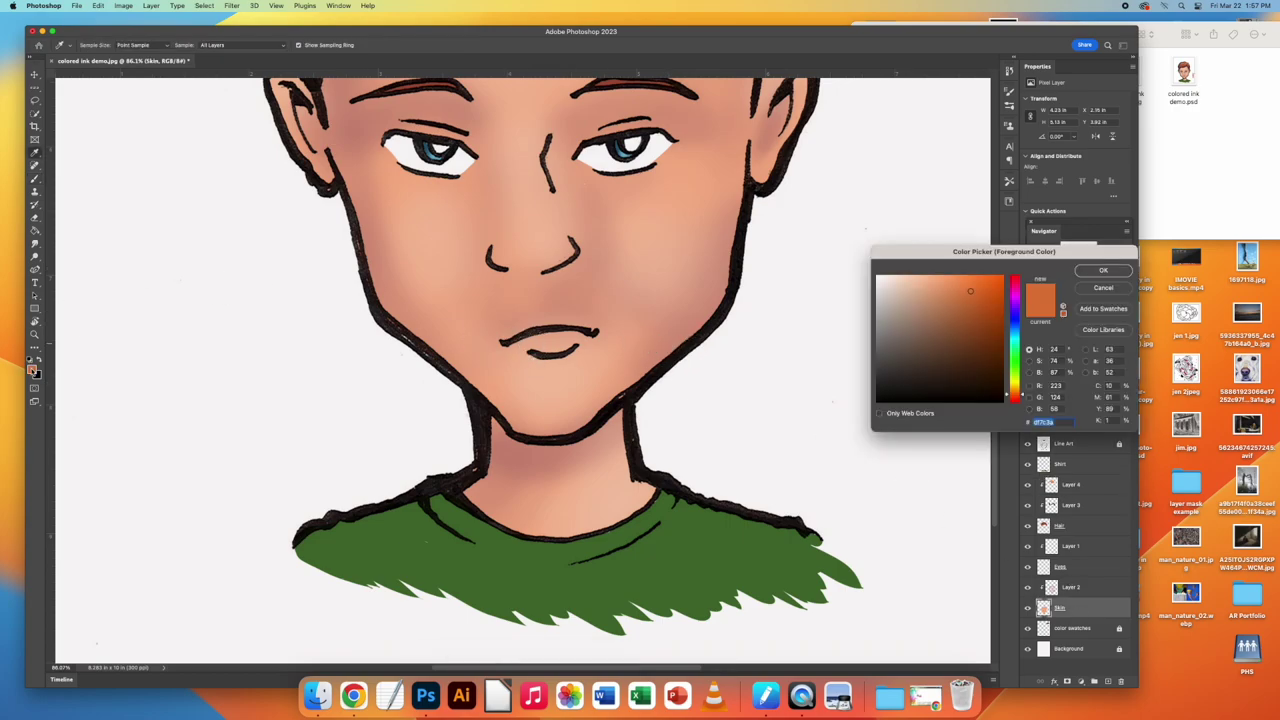
pyautogui.moveTo(1014, 370); pyautogui.dragTo(1014, 402)
pyautogui.click(946, 286)
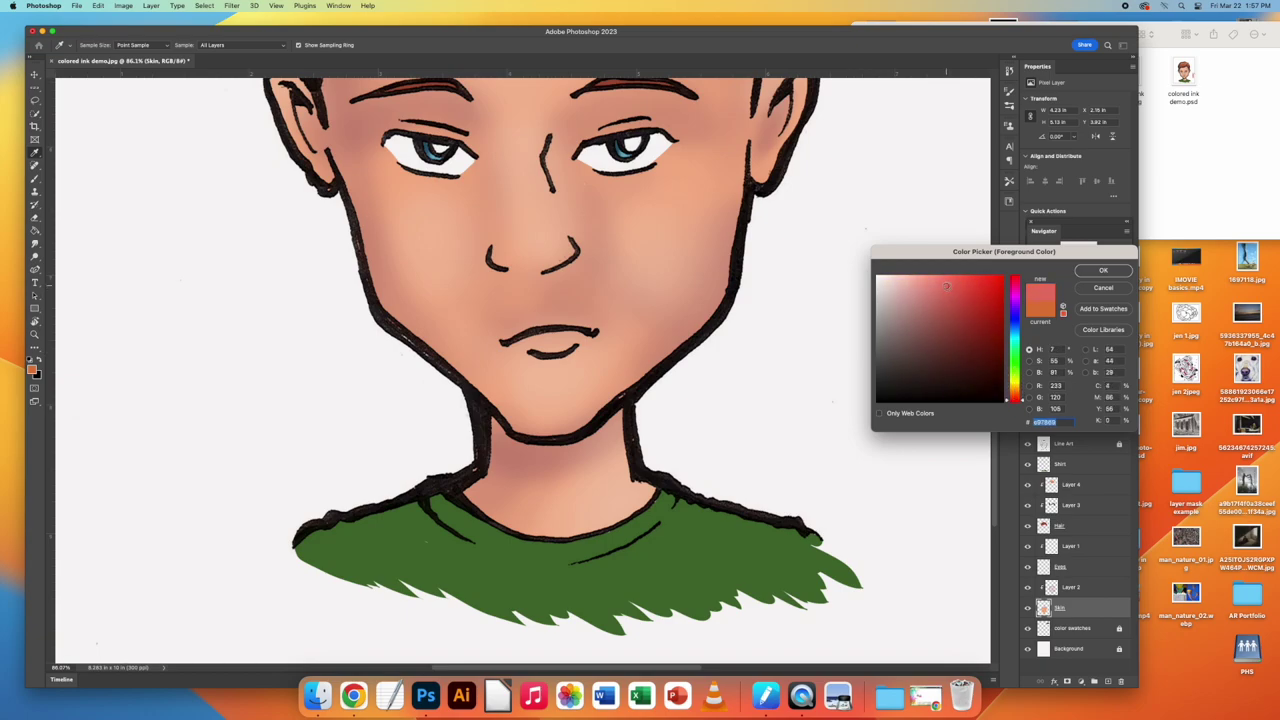
pyautogui.click(1103, 270)
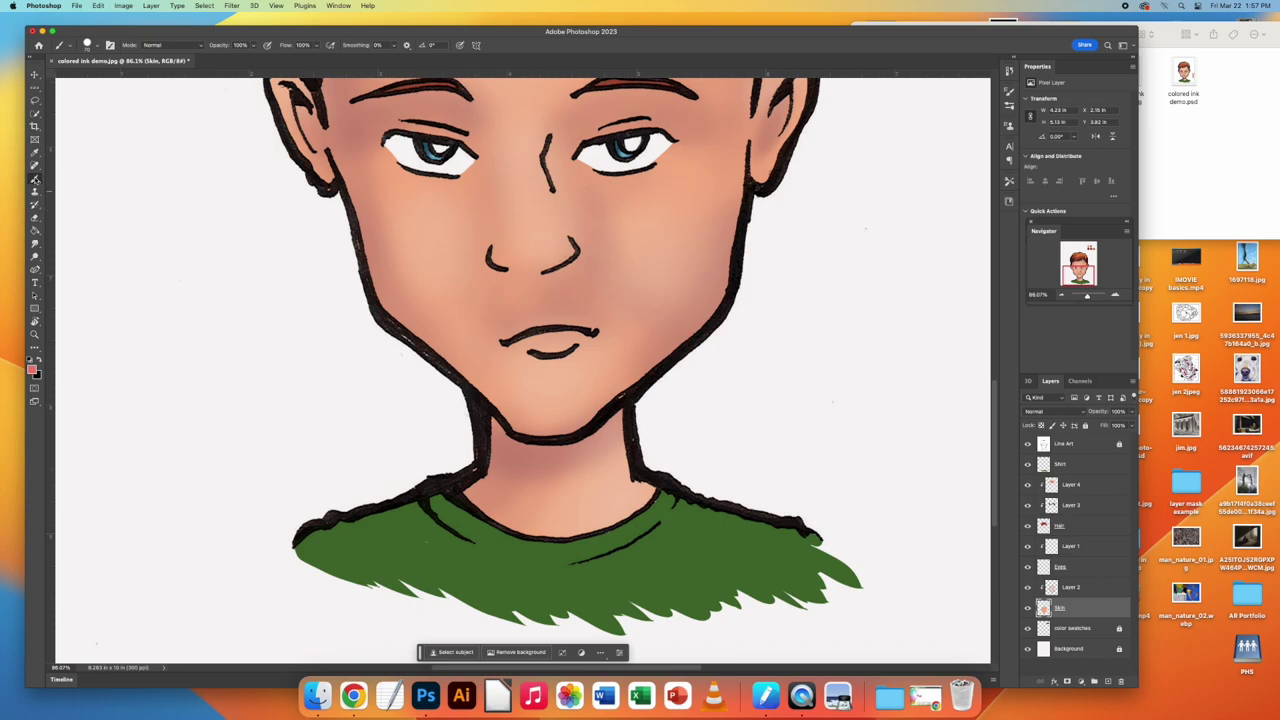
# Choose the Soft Round Pressure Opacity and Flow brush preset and view the whole portrait
pyautogui.click(98, 46)
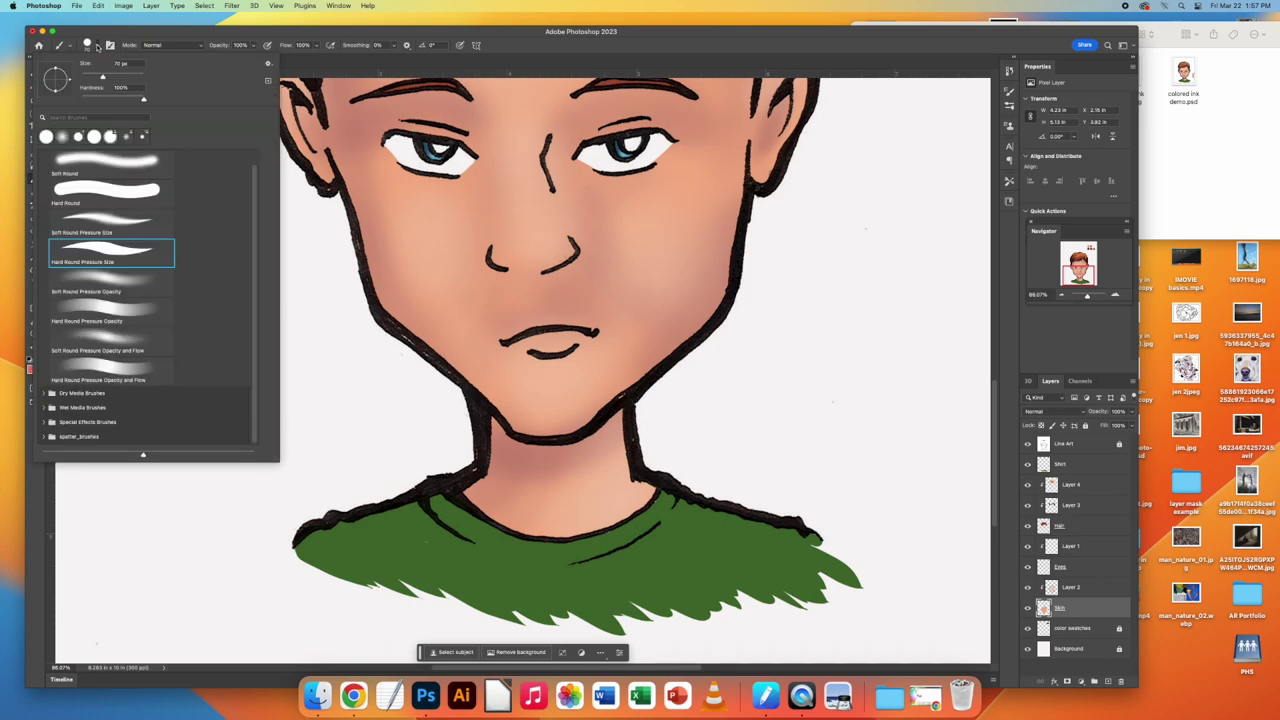
pyautogui.click(111, 281)
pyautogui.click(121, 343)
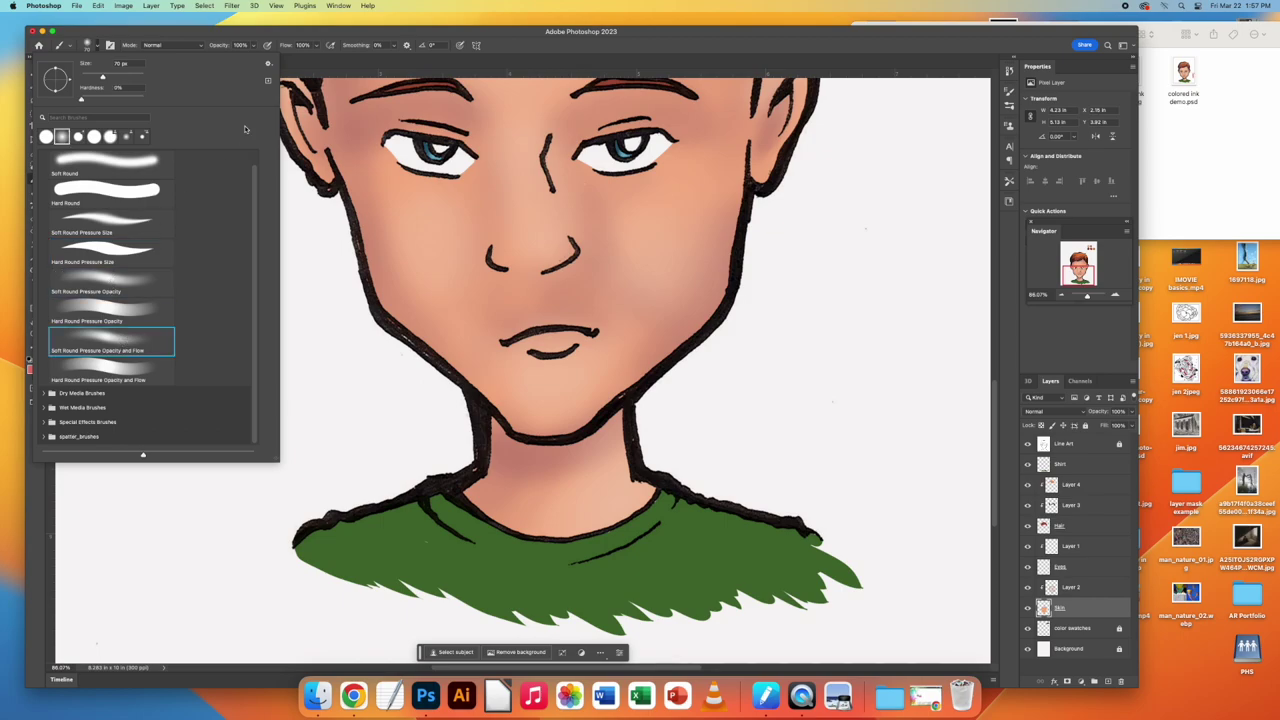
pyautogui.click(314, 63)
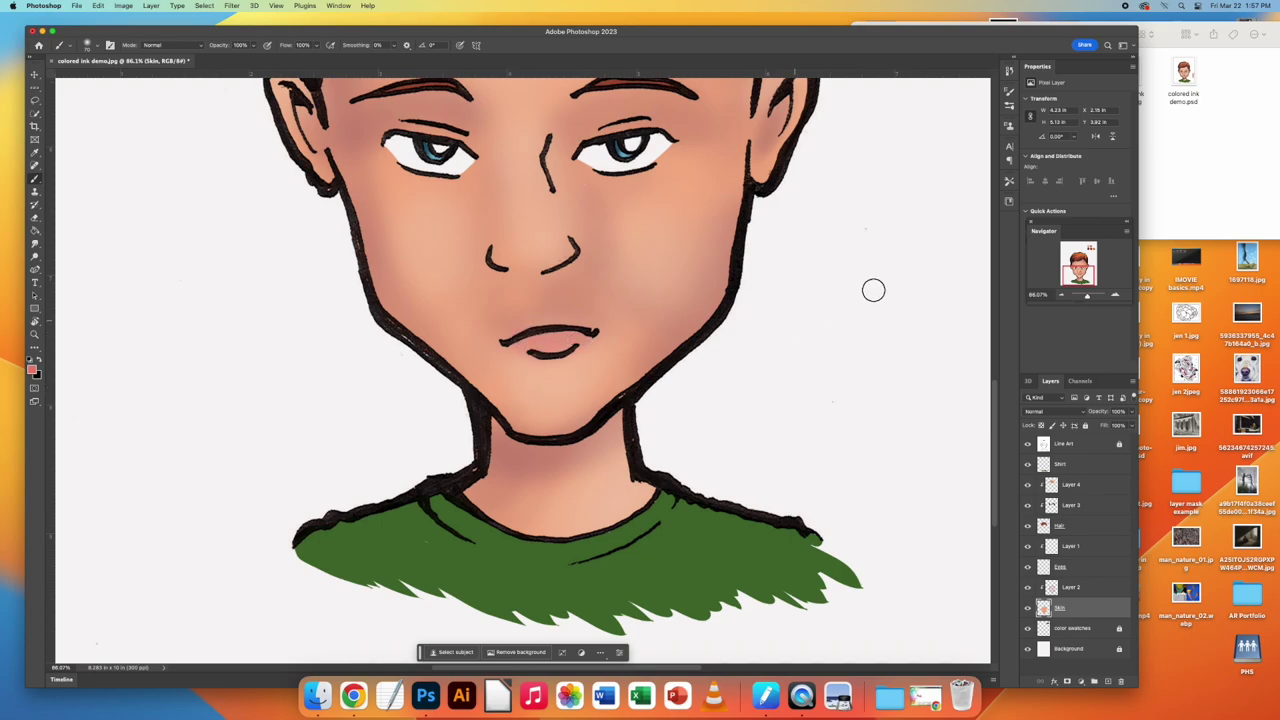
pyautogui.moveTo(1088, 298); pyautogui.dragTo(1086, 297)
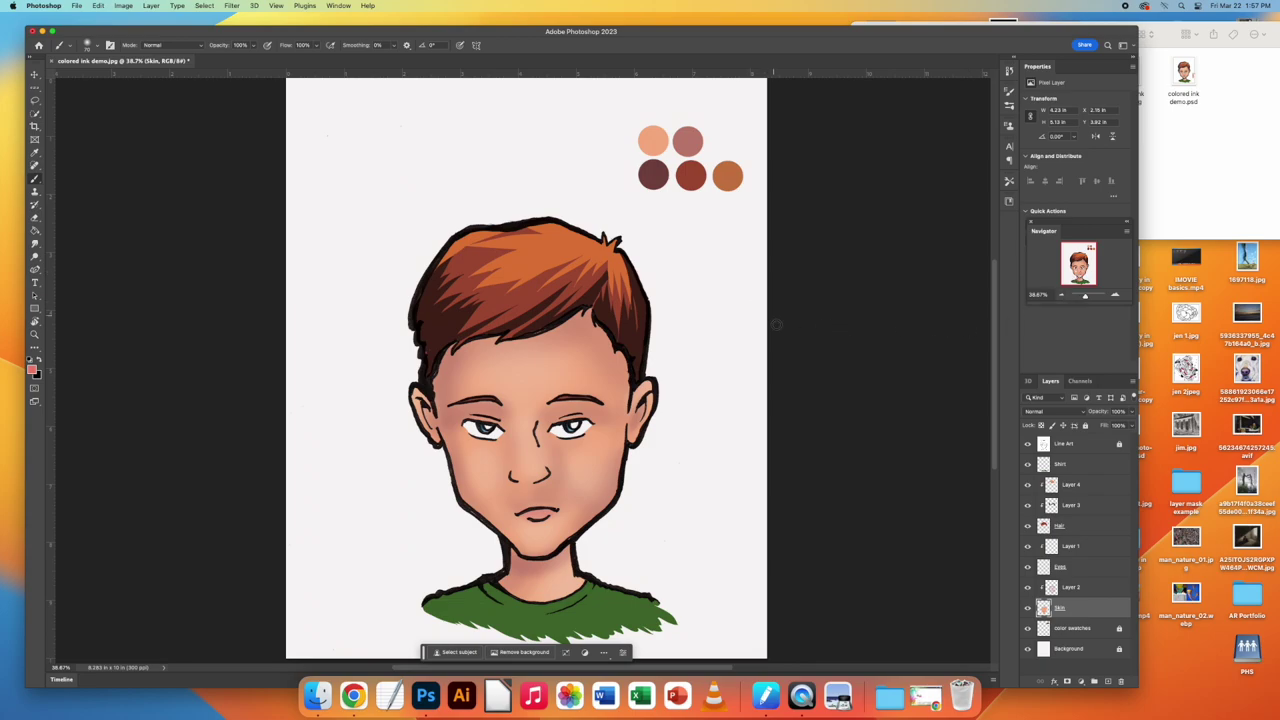
pyautogui.click(1028, 444)
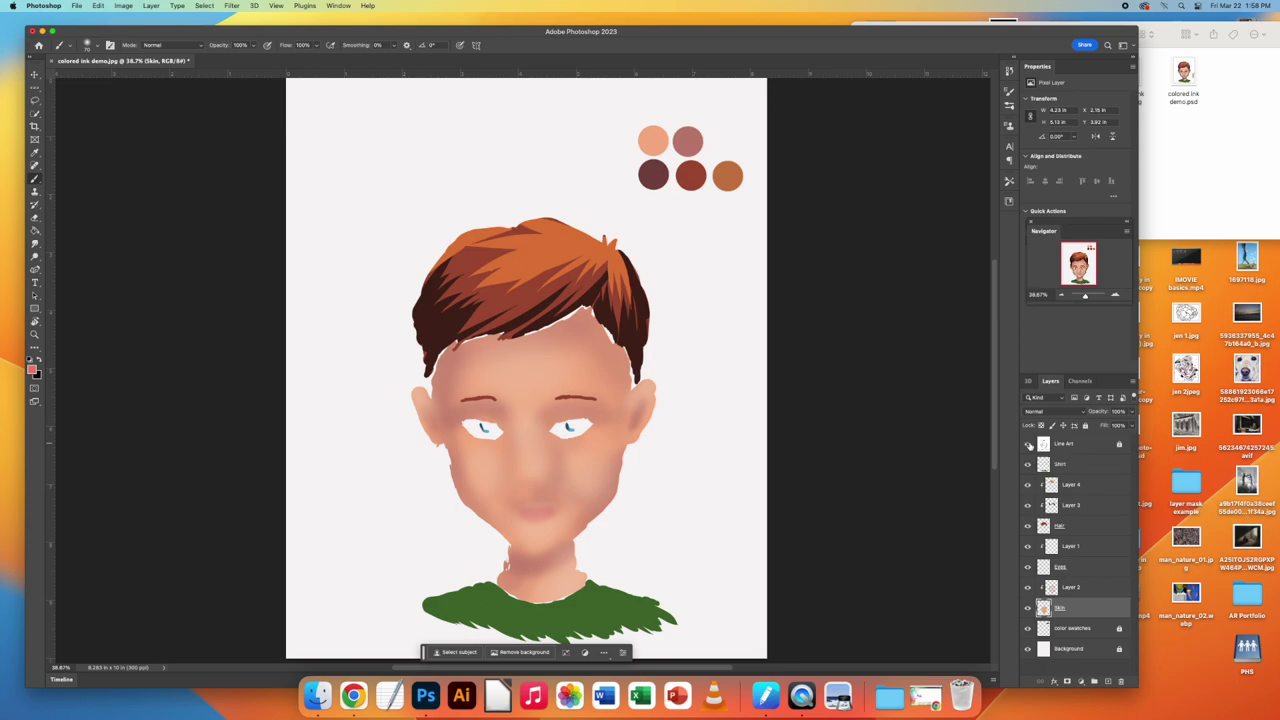
pyautogui.click(1028, 445)
pyautogui.click(1028, 466)
pyautogui.click(1028, 466)
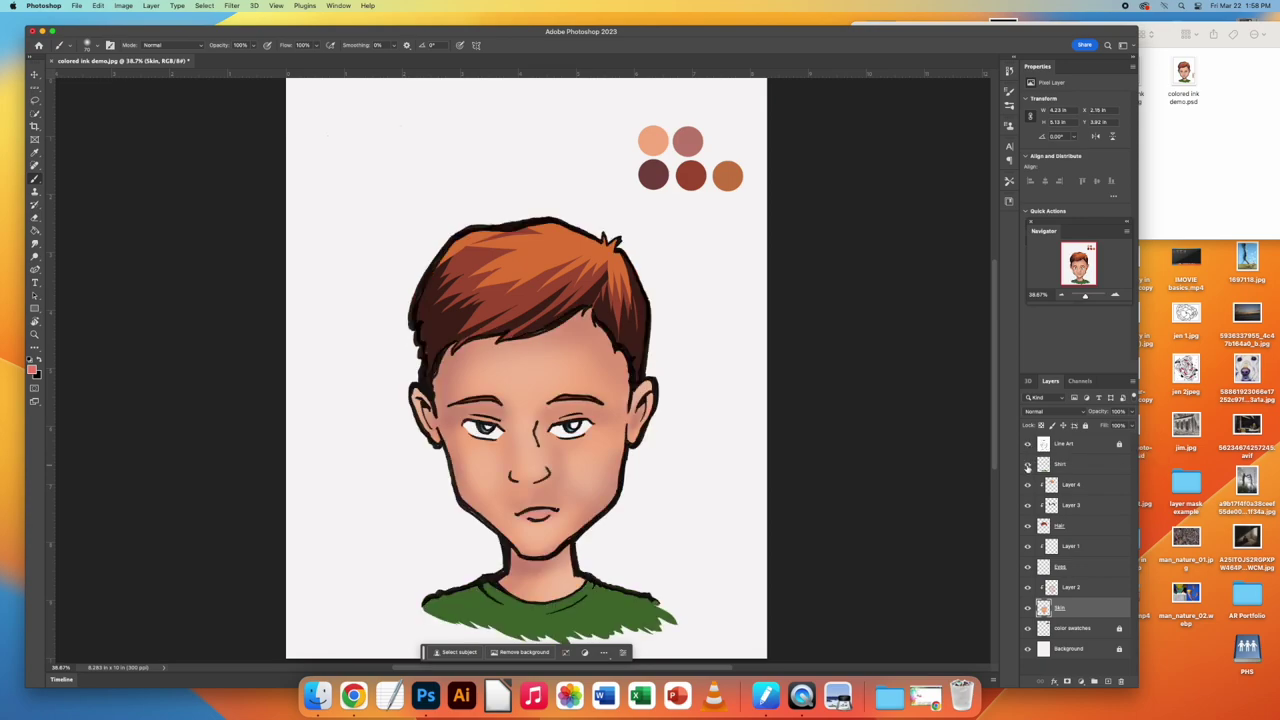
pyautogui.click(1028, 527)
pyautogui.click(1028, 527)
pyautogui.click(1028, 608)
pyautogui.click(1028, 608)
pyautogui.click(1028, 587)
pyautogui.click(1028, 587)
pyautogui.click(1028, 505)
pyautogui.click(1028, 505)
pyautogui.click(1028, 484)
pyautogui.click(1028, 484)
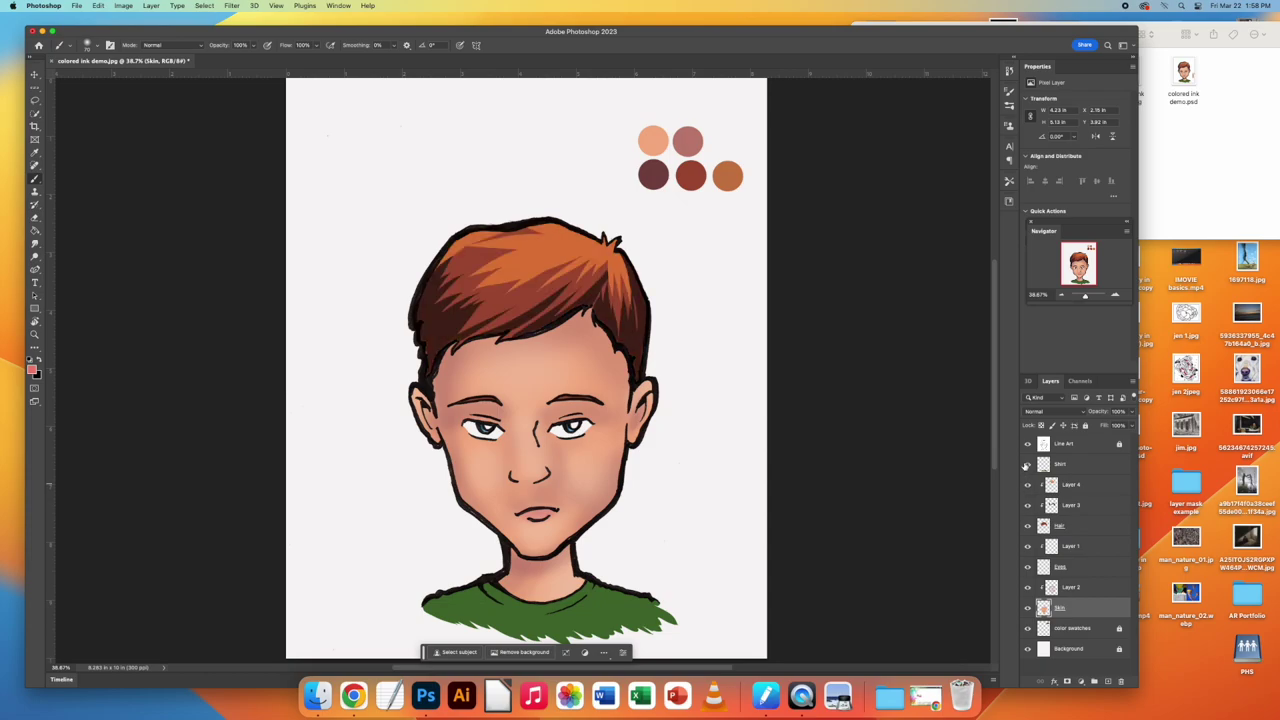